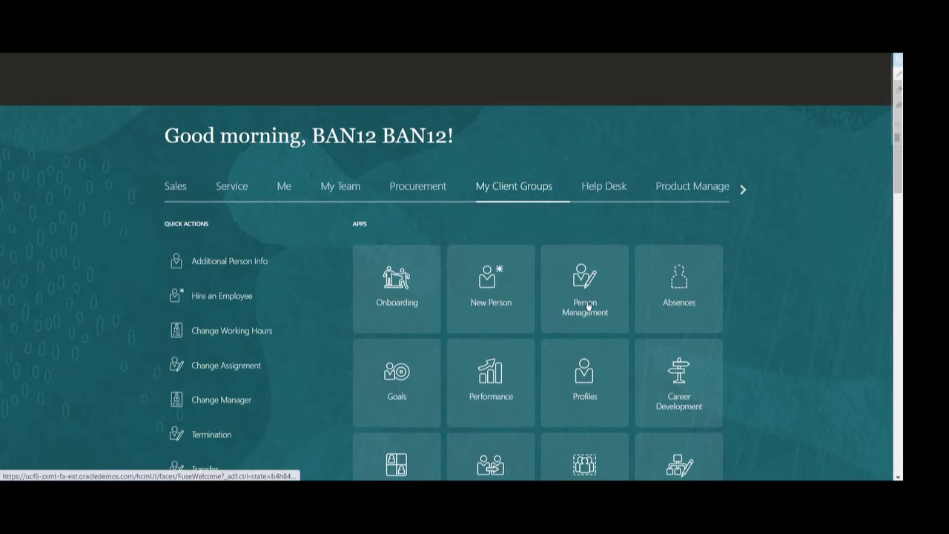
Step: Find the test employee in Person Management by their person number and open the employee's record
{"action": "left_click", "coordinate": [588, 307]}
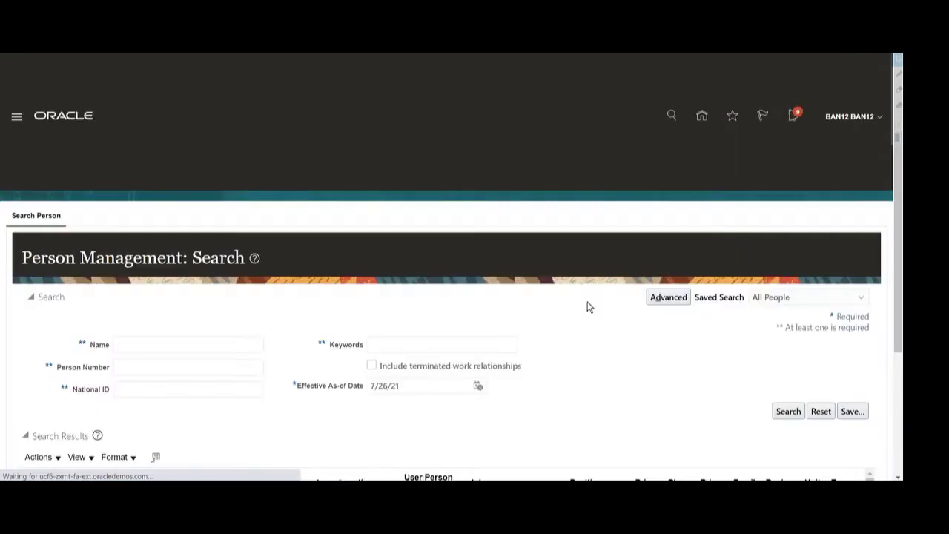
{"action": "left_click", "coordinate": [170, 269]}
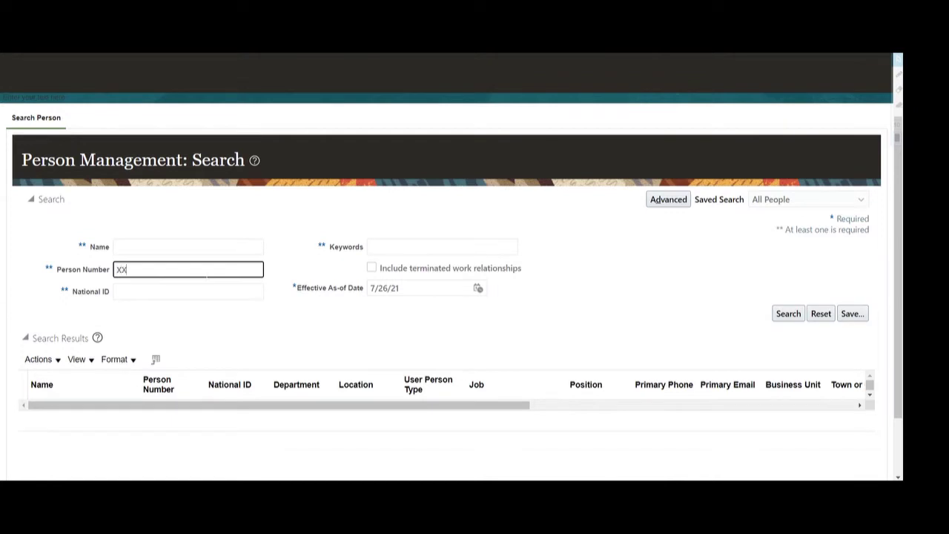
{"action": "key", "text": "BackSpace"}
{"action": "key", "text": "BackSpace"}
{"action": "key", "text": "BackSpace"}
{"action": "key", "text": "BackSpace"}
{"action": "type", "text": "test1"}
{"action": "key", "text": "Return"}
{"action": "left_click", "coordinate": [53, 406]}
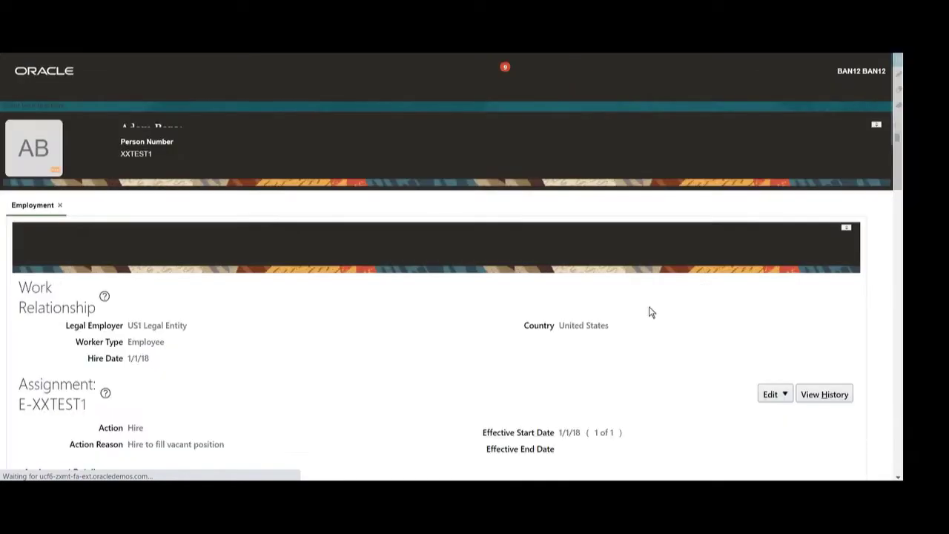
Step: Open the employee's Talent Profile and examine the Languages section under Skills and Qualifications
{"action": "scroll", "coordinate": [661, 307], "scroll_direction": "down", "scroll_amount": 2}
{"action": "left_click", "coordinate": [880, 184]}
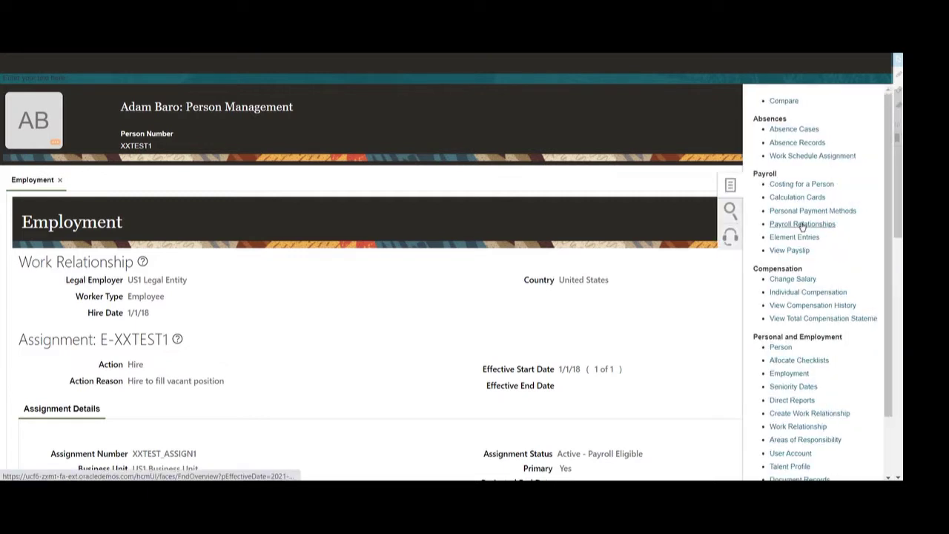
{"action": "scroll", "coordinate": [778, 355], "scroll_direction": "down", "scroll_amount": 2}
{"action": "left_click", "coordinate": [785, 398]}
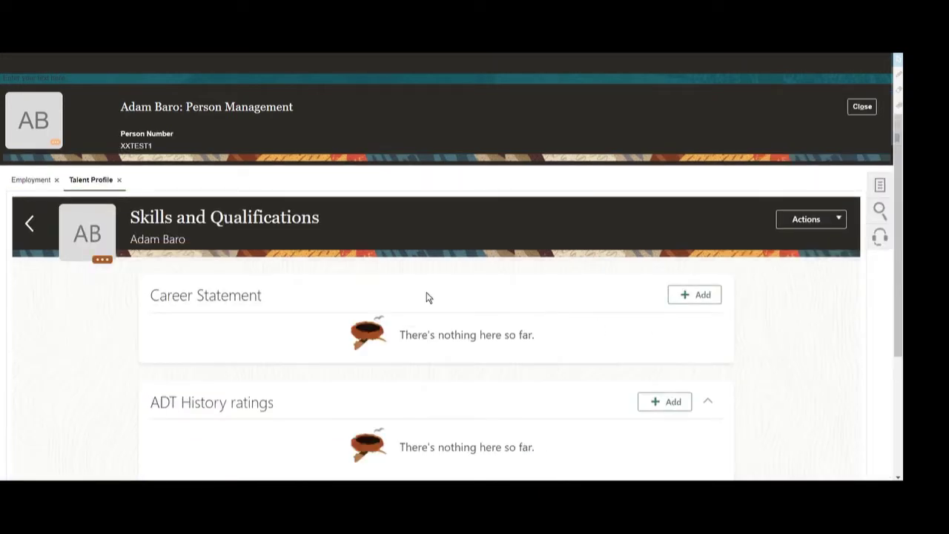
{"action": "scroll", "coordinate": [428, 294], "scroll_direction": "down", "scroll_amount": 3}
{"action": "left_click_drag", "start_coordinate": [156, 311], "coordinate": [229, 313]}
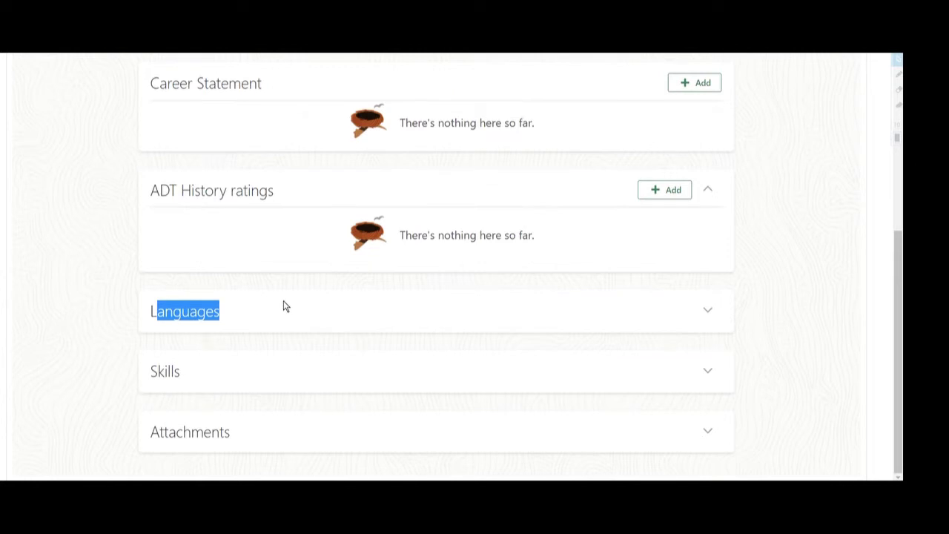
{"action": "scroll", "coordinate": [283, 305], "scroll_direction": "up", "scroll_amount": 2}
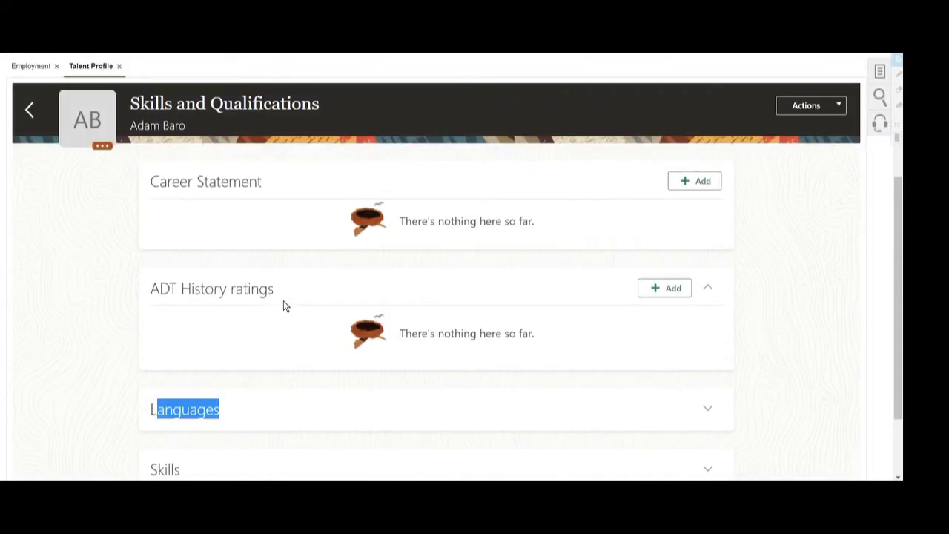
{"action": "double_click", "coordinate": [208, 408]}
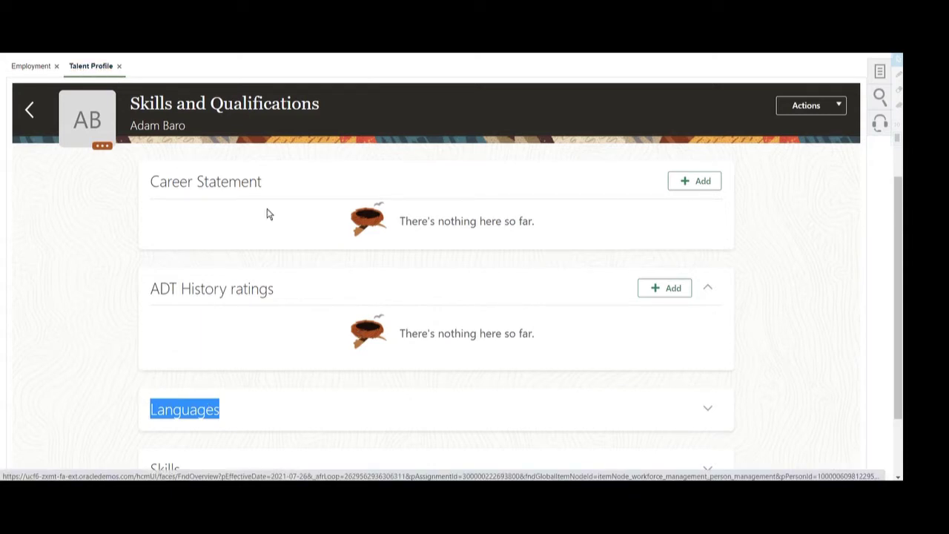
Step: Switch to the text editor and review the TalentProfile METADATA attributes, from Description and Summary through ProfileUsageCode and PersonId
{"action": "key", "text": "alt+Tab"}
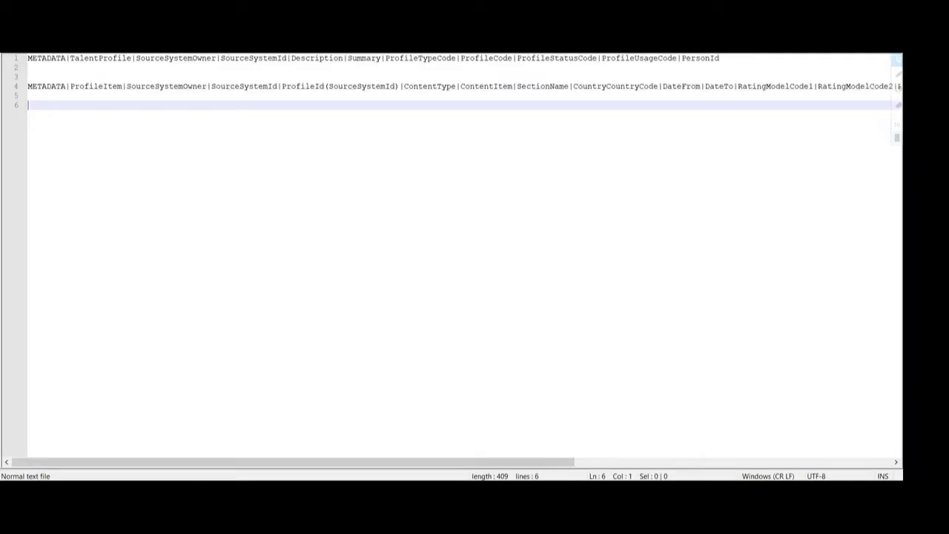
{"action": "double_click", "coordinate": [96, 57]}
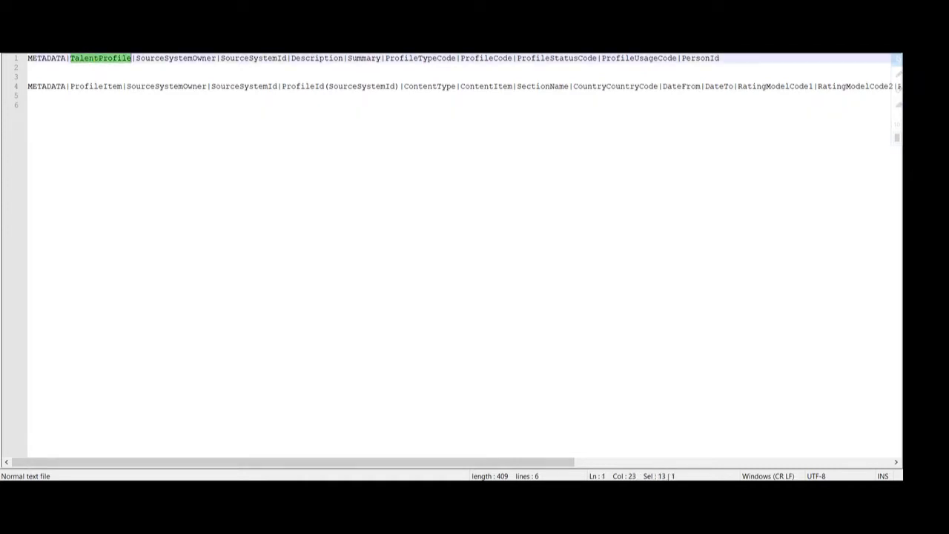
{"action": "double_click", "coordinate": [98, 86]}
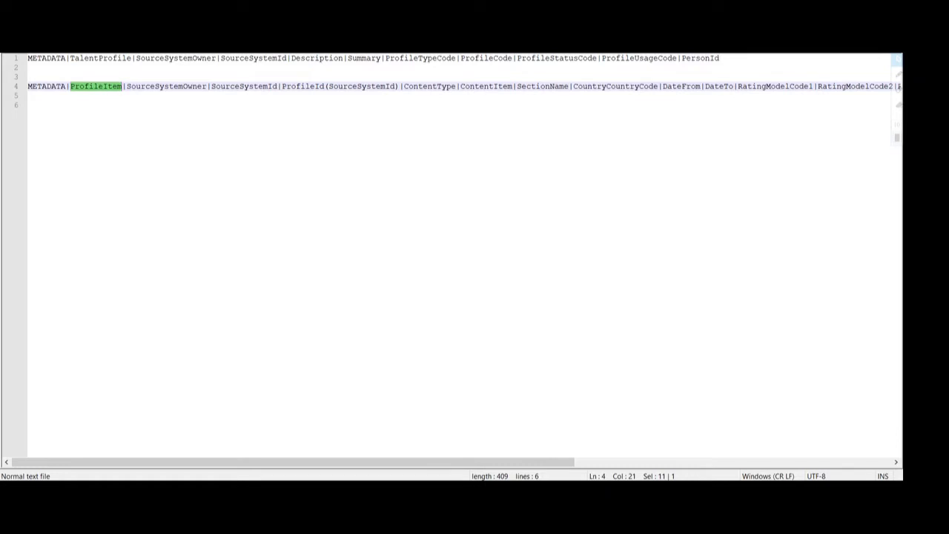
{"action": "double_click", "coordinate": [104, 60]}
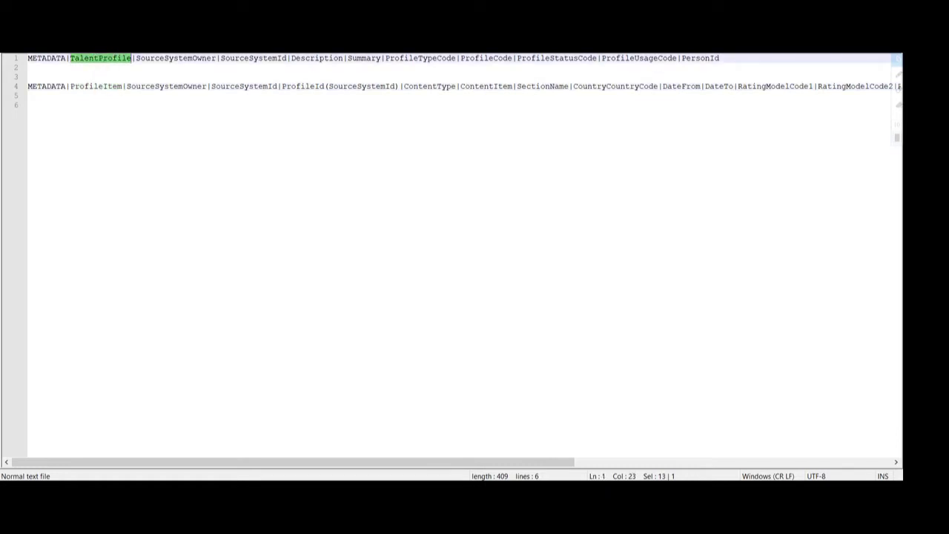
{"action": "double_click", "coordinate": [316, 58]}
{"action": "double_click", "coordinate": [363, 58]}
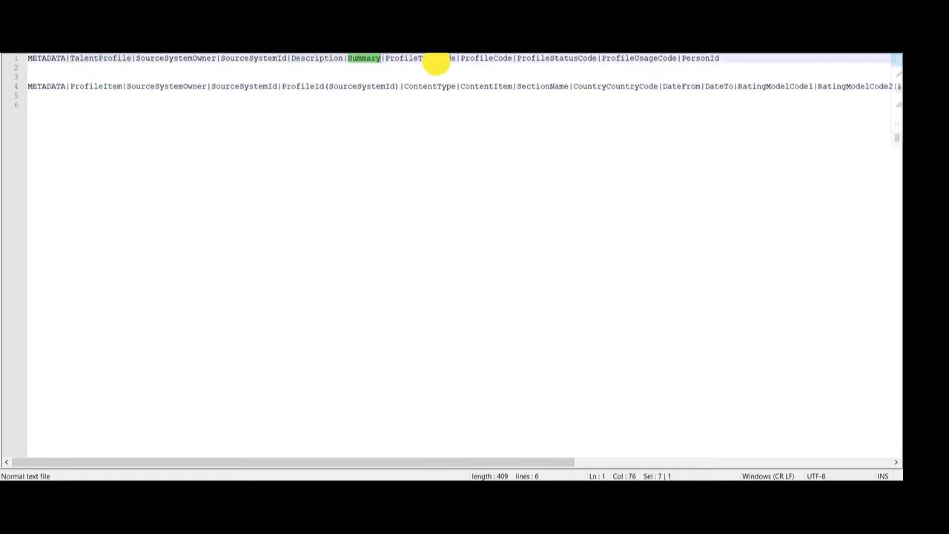
{"action": "double_click", "coordinate": [435, 58]}
{"action": "double_click", "coordinate": [487, 58]}
{"action": "double_click", "coordinate": [567, 58]}
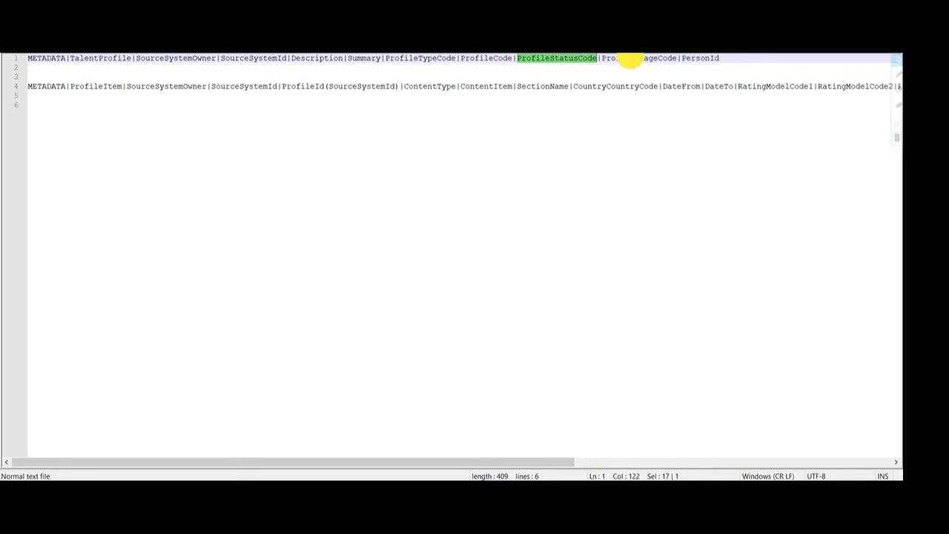
{"action": "double_click", "coordinate": [630, 58]}
{"action": "left_click", "coordinate": [709, 58]}
{"action": "double_click", "coordinate": [707, 59]}
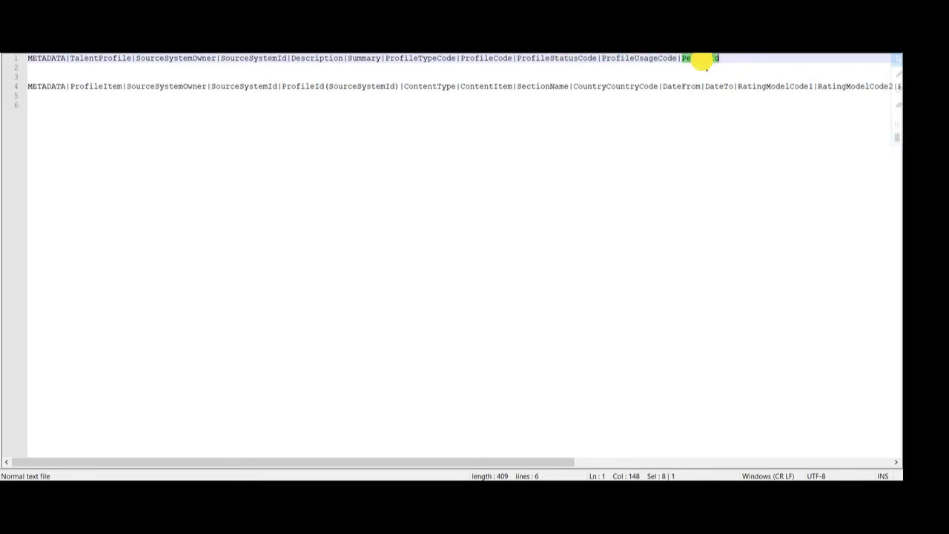
{"action": "left_click", "coordinate": [719, 59]}
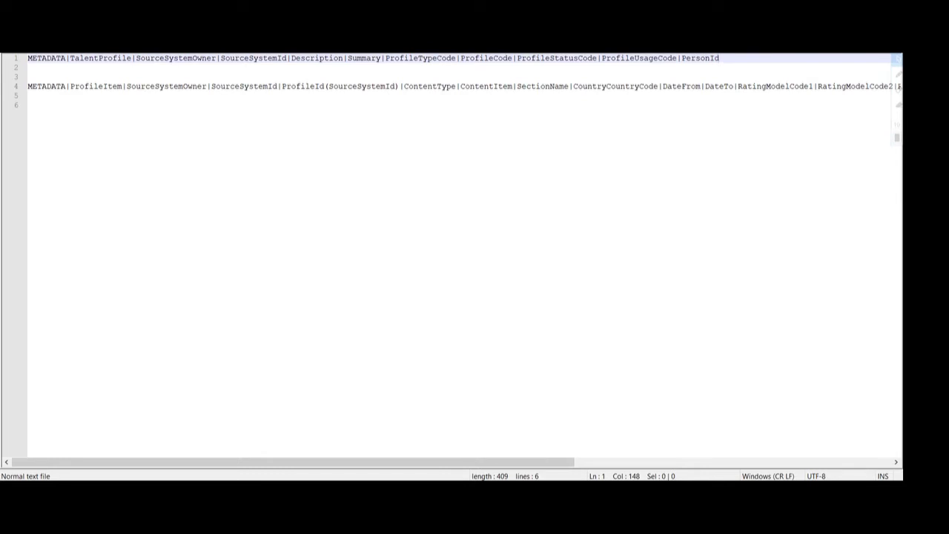
Step: Review the ProfileItem METADATA attributes, including ProfileId(SourceSystemId), ContentItem, SectionName, CountryCountryCode and the rating model codes
{"action": "double_click", "coordinate": [96, 86]}
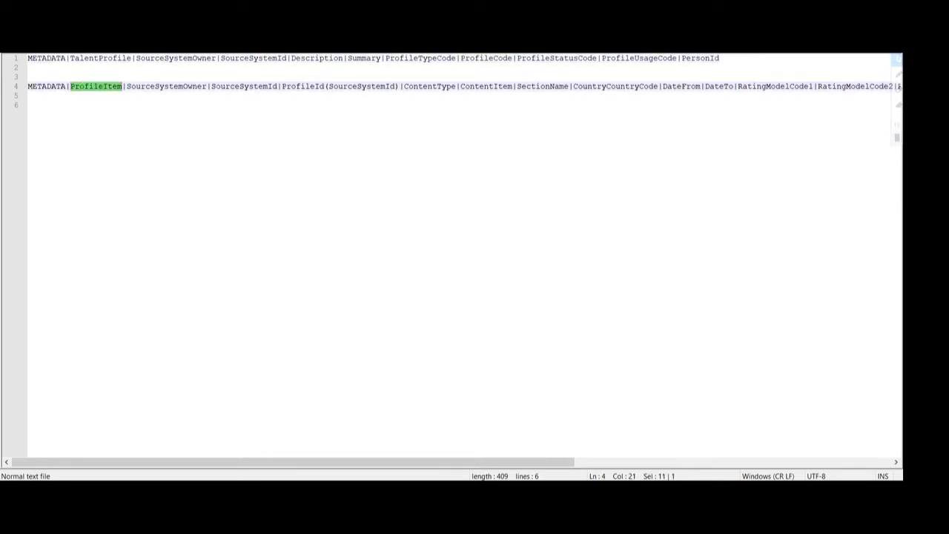
{"action": "left_click_drag", "start_coordinate": [178, 87], "coordinate": [236, 87]}
{"action": "left_click_drag", "start_coordinate": [301, 87], "coordinate": [469, 87]}
{"action": "double_click", "coordinate": [239, 59]}
{"action": "double_click", "coordinate": [488, 88]}
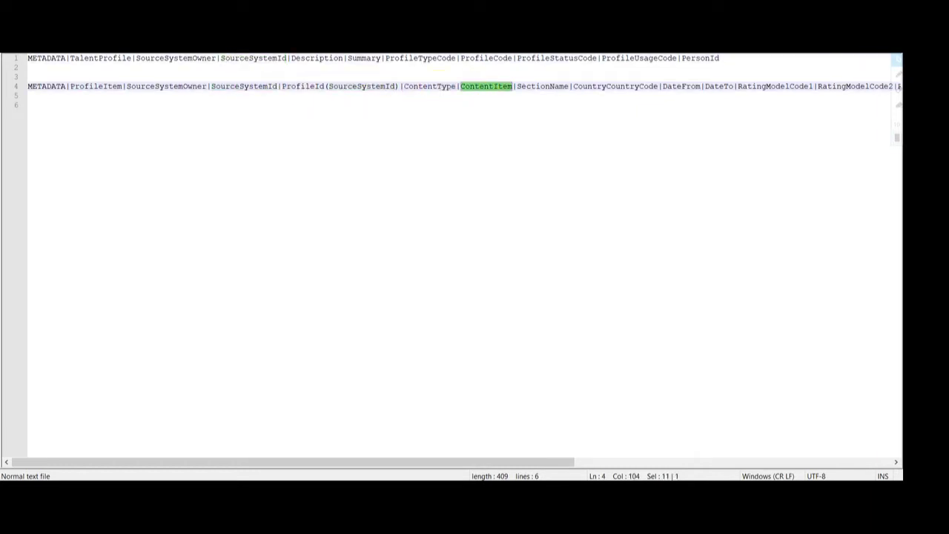
{"action": "double_click", "coordinate": [541, 86]}
{"action": "double_click", "coordinate": [612, 86]}
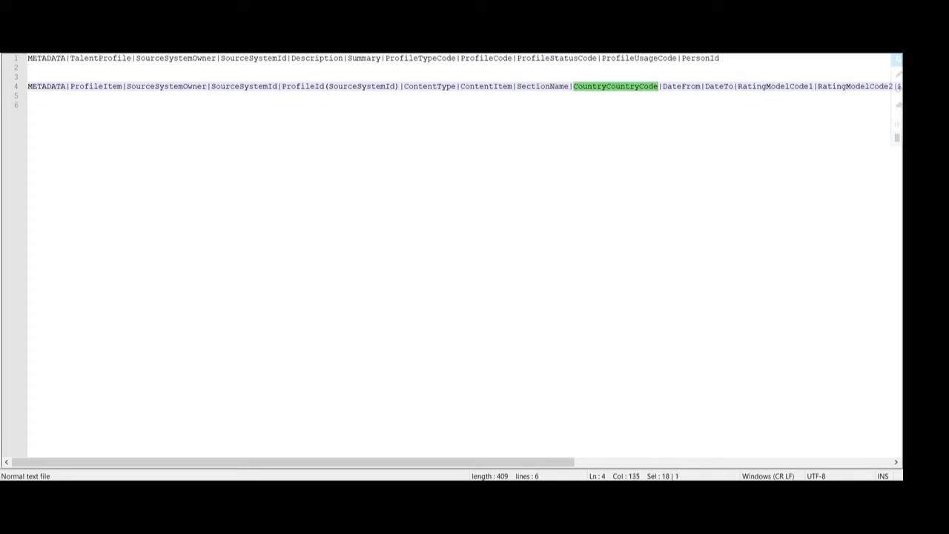
{"action": "left_click_drag", "start_coordinate": [757, 86], "coordinate": [846, 86]}
{"action": "left_click", "coordinate": [28, 106]}
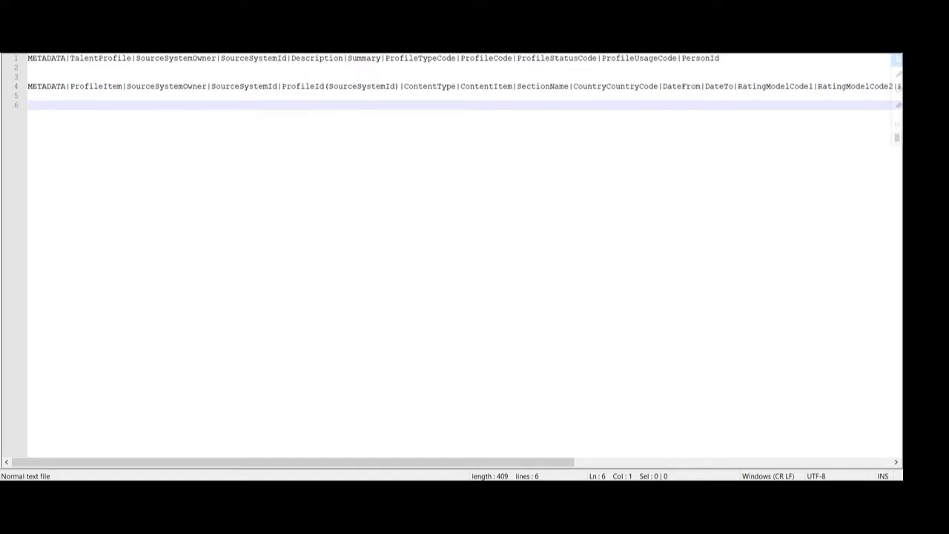
Step: Switch back to the browser and look over the sections of the employee's Skills and Qualifications page
{"action": "key", "text": "alt+Tab"}
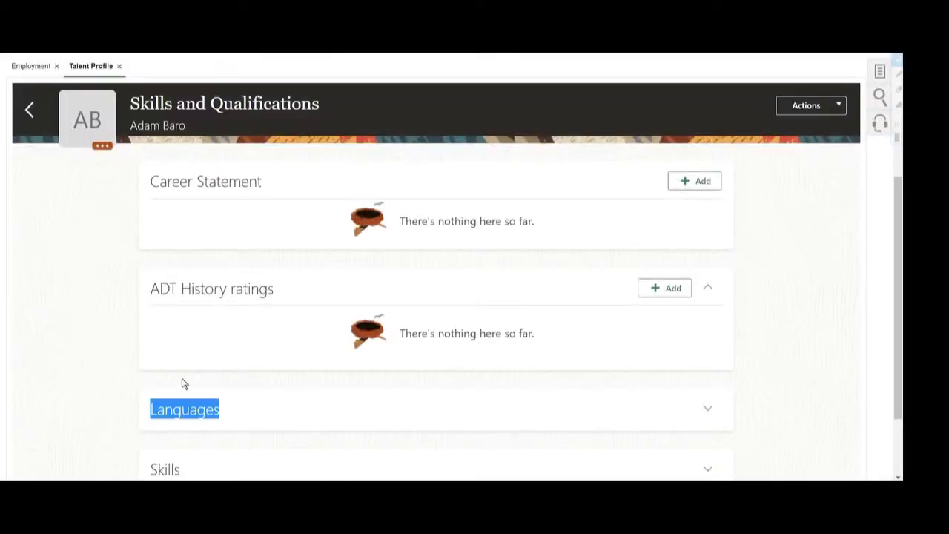
{"action": "left_click", "coordinate": [182, 408]}
{"action": "scroll", "coordinate": [412, 289], "scroll_direction": "up", "scroll_amount": 3}
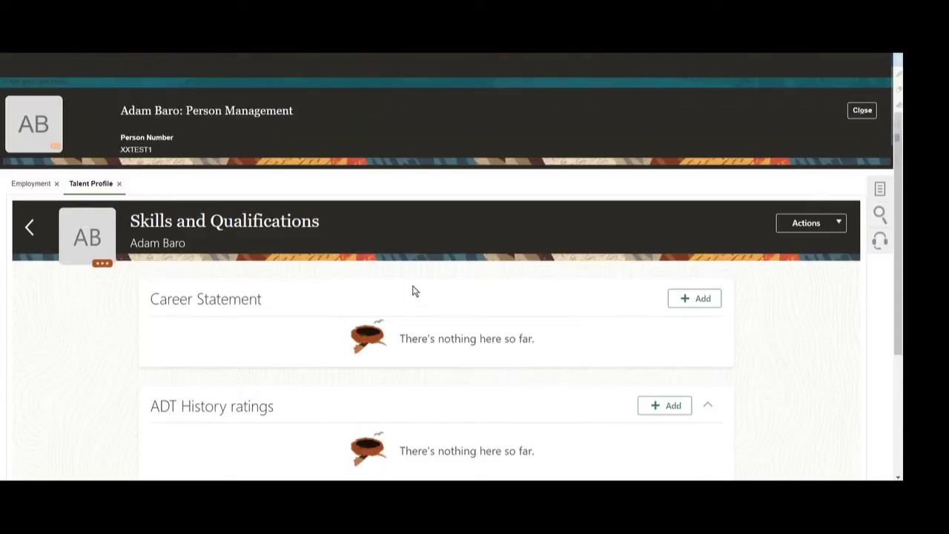
{"action": "scroll", "coordinate": [414, 291], "scroll_direction": "down", "scroll_amount": 3}
{"action": "scroll", "coordinate": [630, 272], "scroll_direction": "up", "scroll_amount": 2}
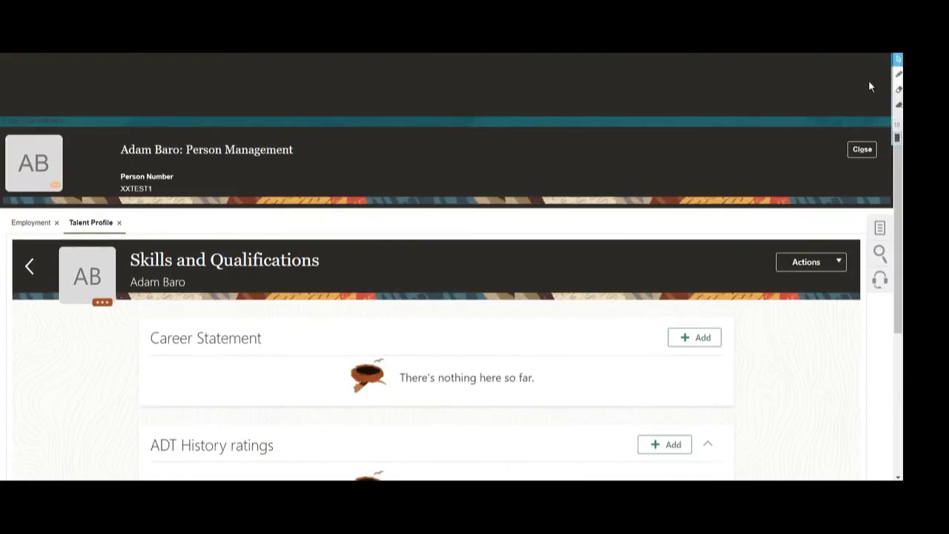
Step: Return to the home page and open Item Catalogs from the Profiles app
{"action": "scroll", "coordinate": [861, 101], "scroll_direction": "up", "scroll_amount": 1}
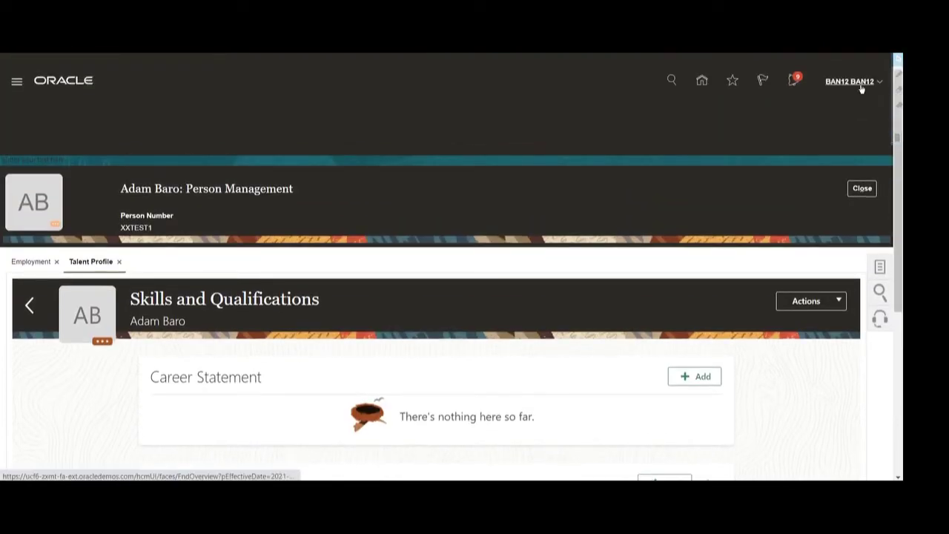
{"action": "left_click", "coordinate": [854, 87]}
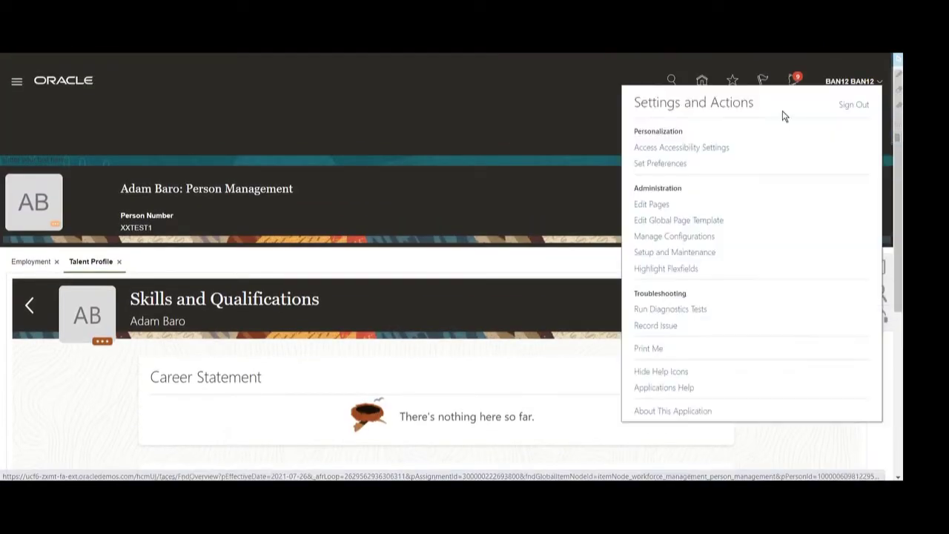
{"action": "left_click", "coordinate": [701, 80]}
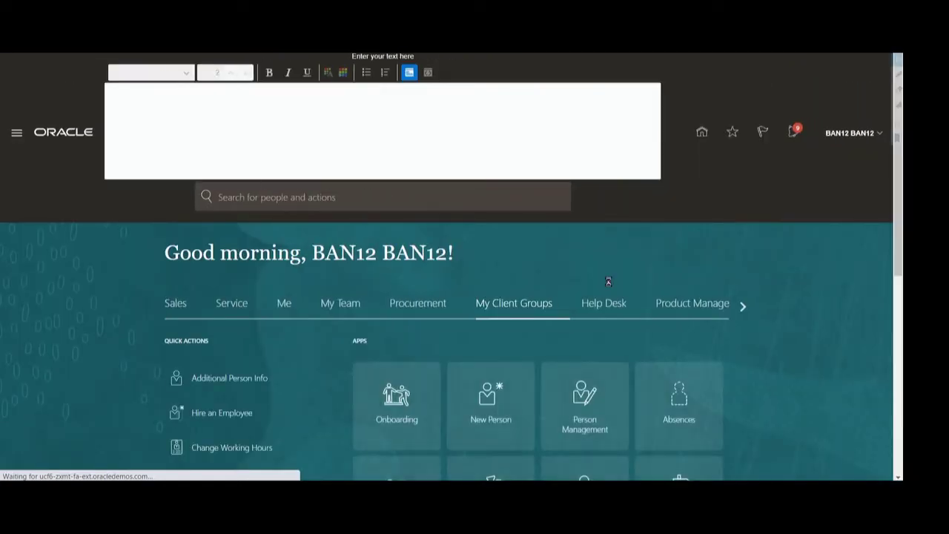
{"action": "scroll", "coordinate": [608, 281], "scroll_direction": "down", "scroll_amount": 2}
{"action": "scroll", "coordinate": [608, 281], "scroll_direction": "down", "scroll_amount": 3}
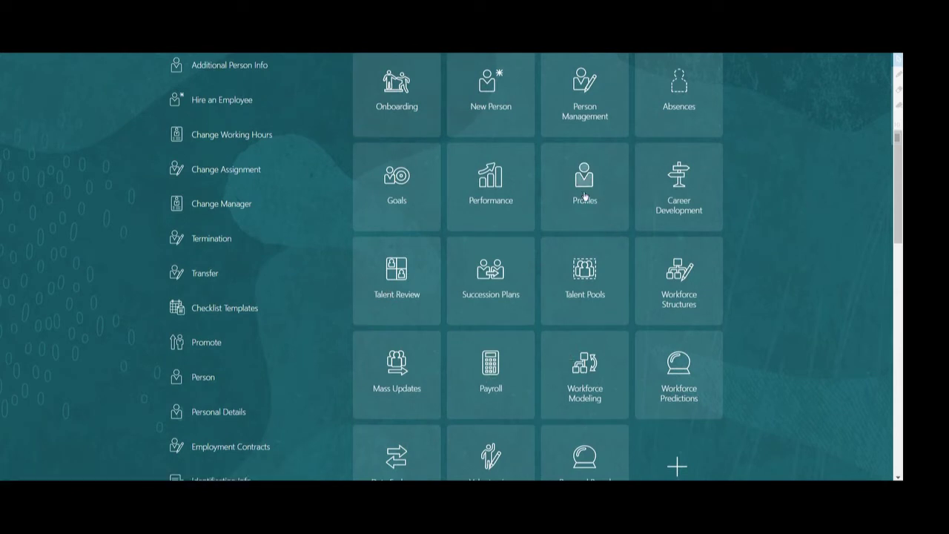
{"action": "left_click", "coordinate": [586, 193]}
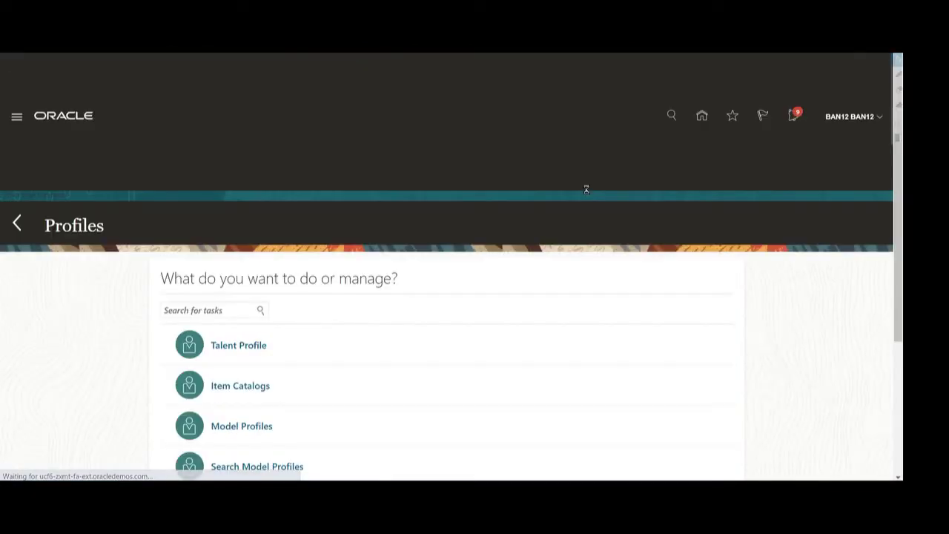
{"action": "scroll", "coordinate": [462, 289], "scroll_direction": "down", "scroll_amount": 2}
{"action": "left_click", "coordinate": [226, 267]}
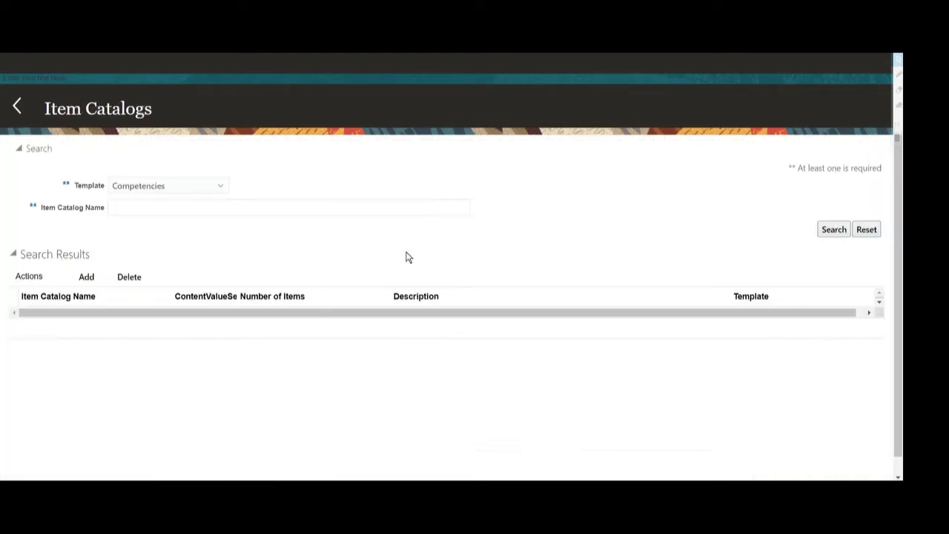
Step: Search the item catalogs with the Languages template and open the Languages catalog
{"action": "left_click", "coordinate": [148, 186]}
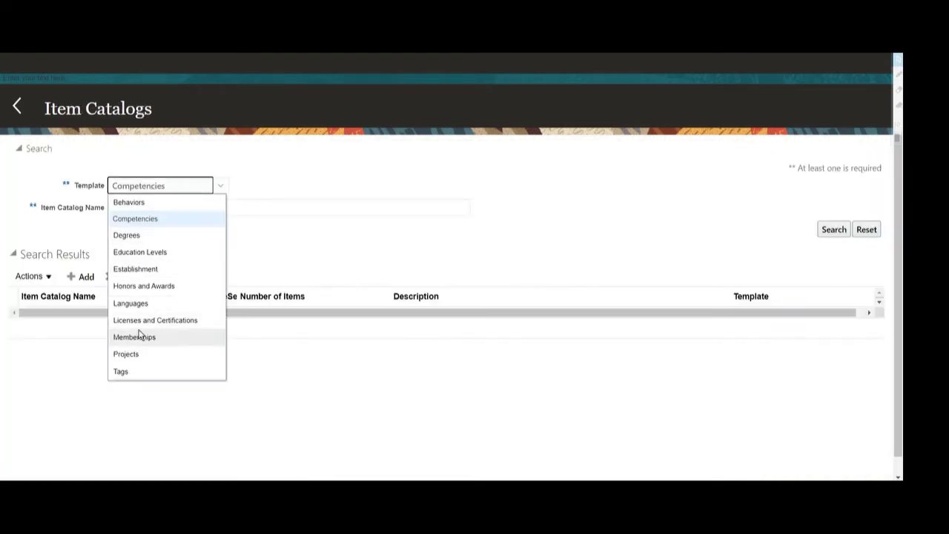
{"action": "left_click", "coordinate": [134, 301]}
{"action": "left_click", "coordinate": [820, 227]}
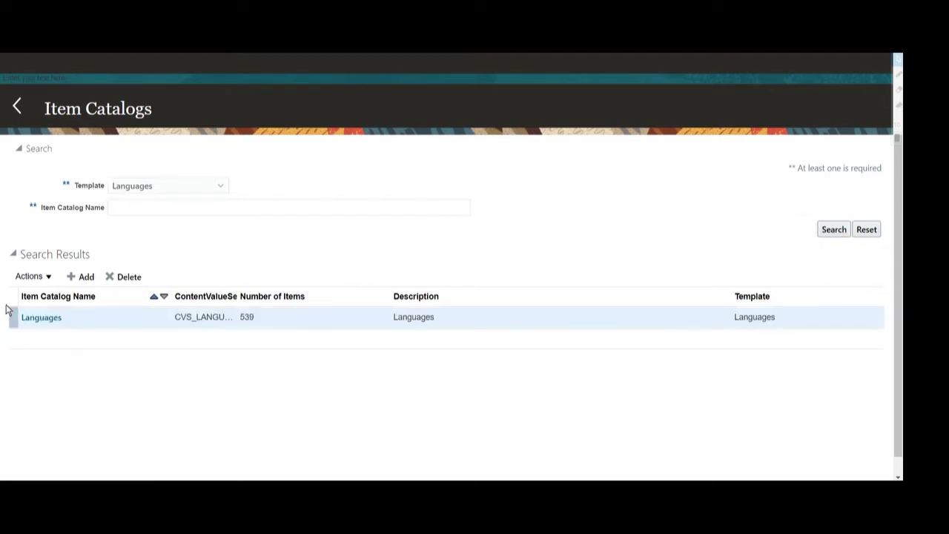
{"action": "left_click", "coordinate": [39, 320]}
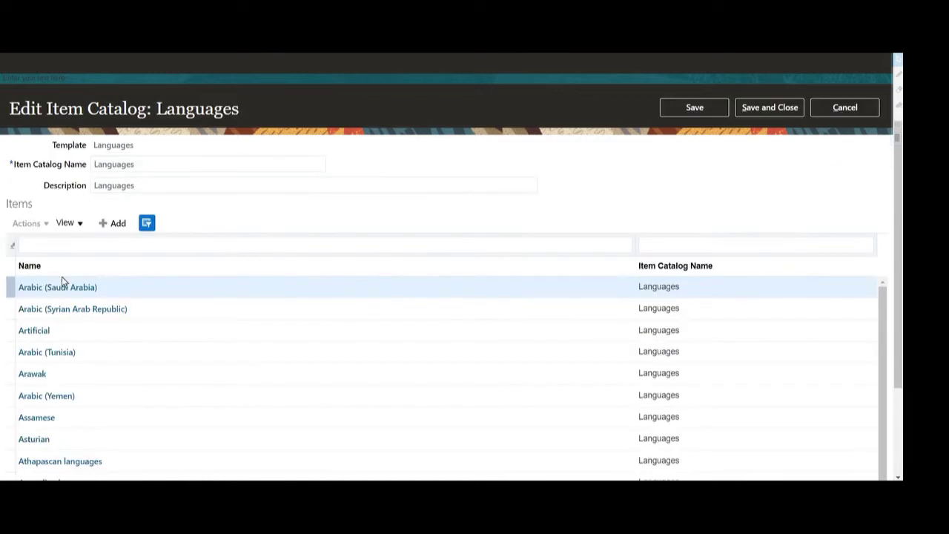
Step: Filter the Languages catalog items by the name Hindi and open the Hindi content item
{"action": "left_click", "coordinate": [95, 245]}
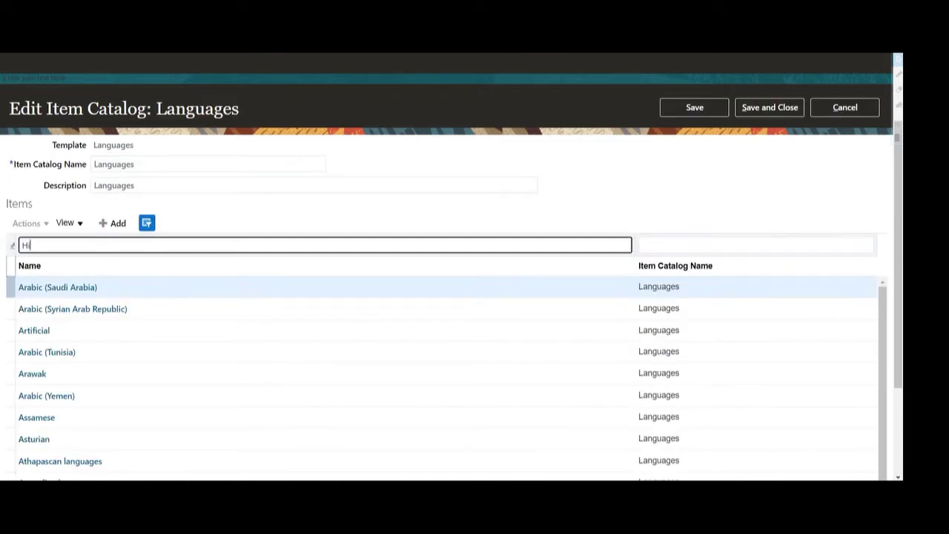
{"action": "type", "text": "Hindi"}
{"action": "left_click_drag", "start_coordinate": [96, 244], "coordinate": [15, 245]}
{"action": "key", "text": "Return"}
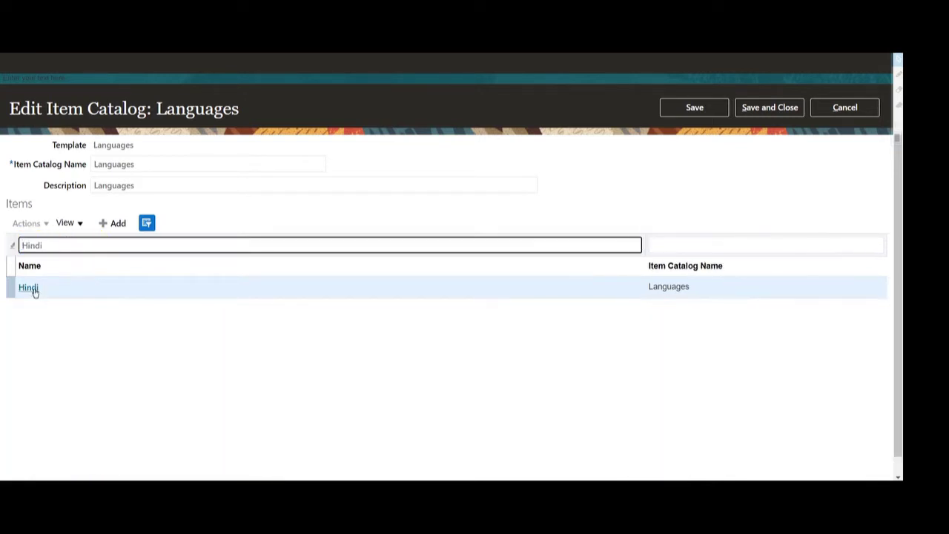
{"action": "left_click", "coordinate": [31, 288]}
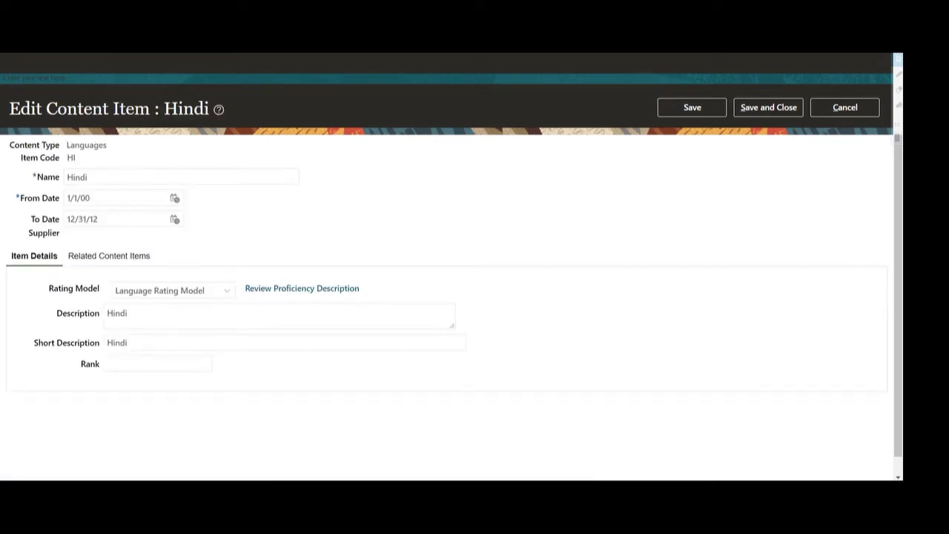
Step: Open the Hindi item's proficiency description and check the rating model and rating level columns in the data file's ProfileItem metadata line
{"action": "left_click", "coordinate": [111, 291]}
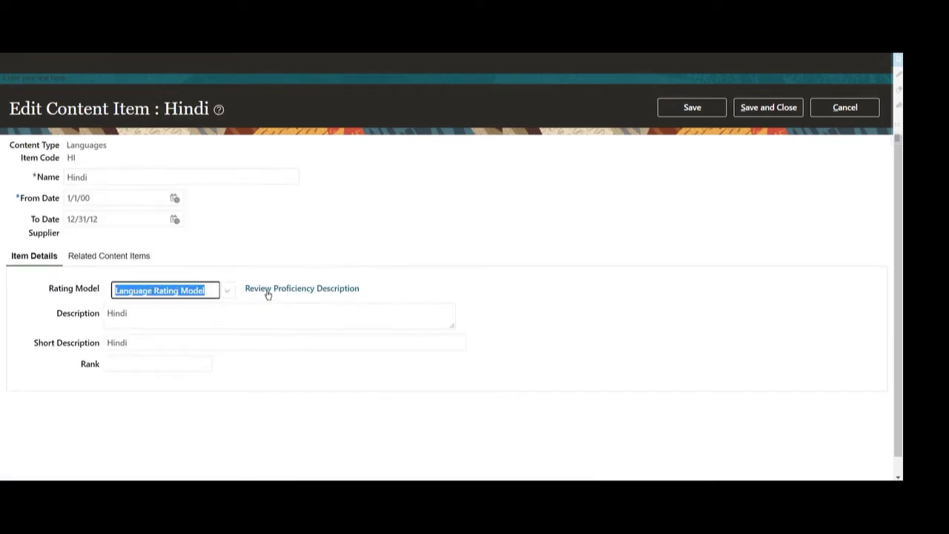
{"action": "left_click", "coordinate": [294, 288]}
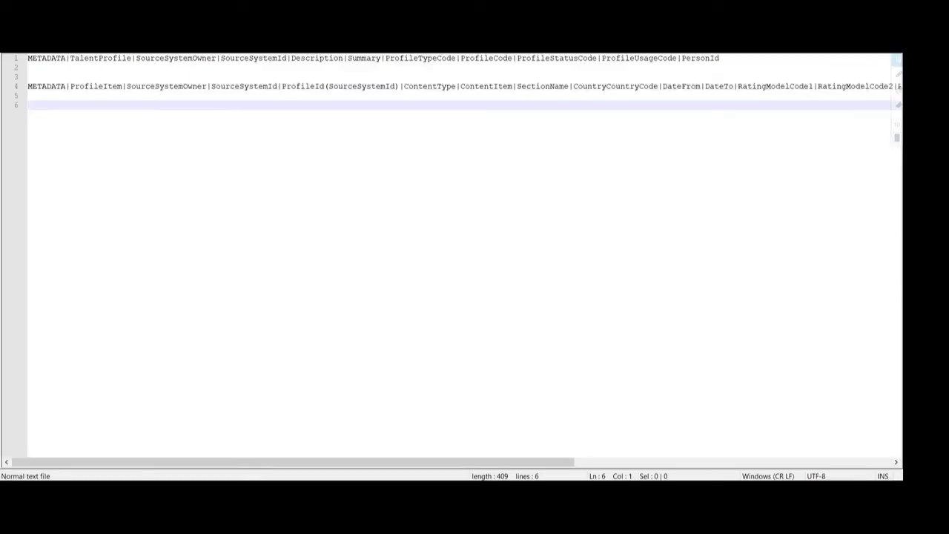
{"action": "left_click_drag", "start_coordinate": [762, 86], "coordinate": [860, 86]}
{"action": "left_click_drag", "start_coordinate": [524, 461], "coordinate": [603, 459]}
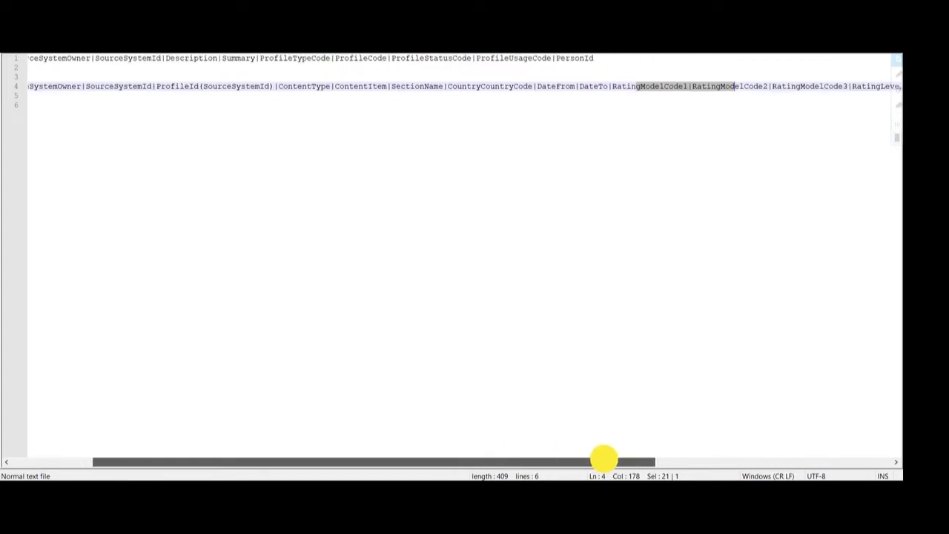
{"action": "left_click", "coordinate": [726, 87]}
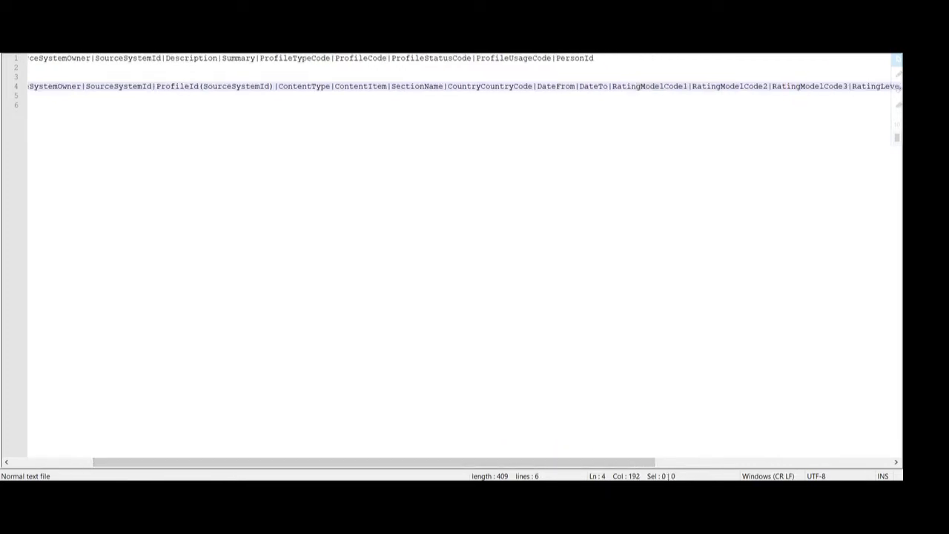
{"action": "left_click_drag", "start_coordinate": [664, 86], "coordinate": [810, 92]}
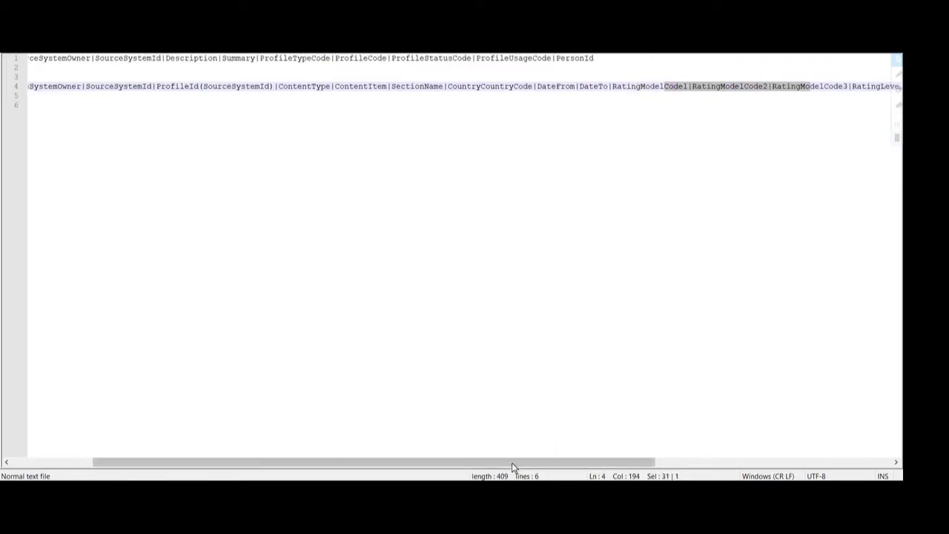
{"action": "left_click_drag", "start_coordinate": [511, 462], "coordinate": [625, 462]}
{"action": "left_click_drag", "start_coordinate": [733, 83], "coordinate": [825, 81]}
{"action": "left_click", "coordinate": [795, 99]}
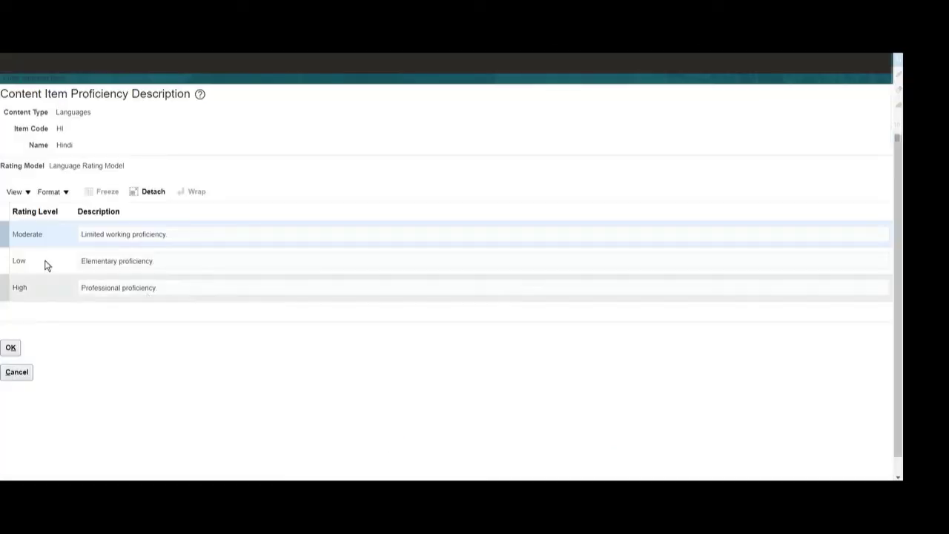
Step: Switch back to the browser to review Hindi's rating levels, and return to the TalentProfile metadata line in the data file
{"action": "left_click_drag", "start_coordinate": [35, 234], "coordinate": [32, 289]}
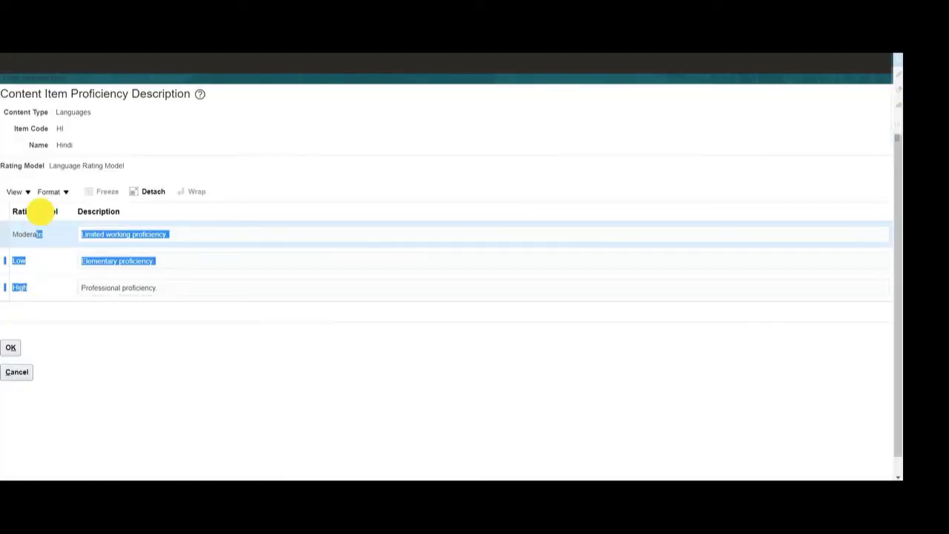
{"action": "left_click", "coordinate": [41, 212]}
{"action": "scroll", "coordinate": [494, 207], "scroll_direction": "up", "scroll_amount": 1}
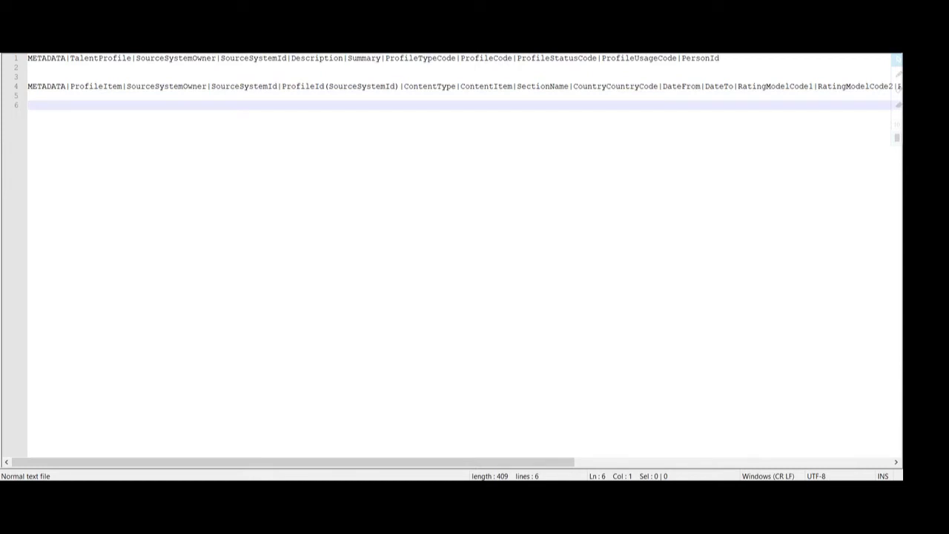
{"action": "left_click_drag", "start_coordinate": [70, 58], "coordinate": [132, 57]}
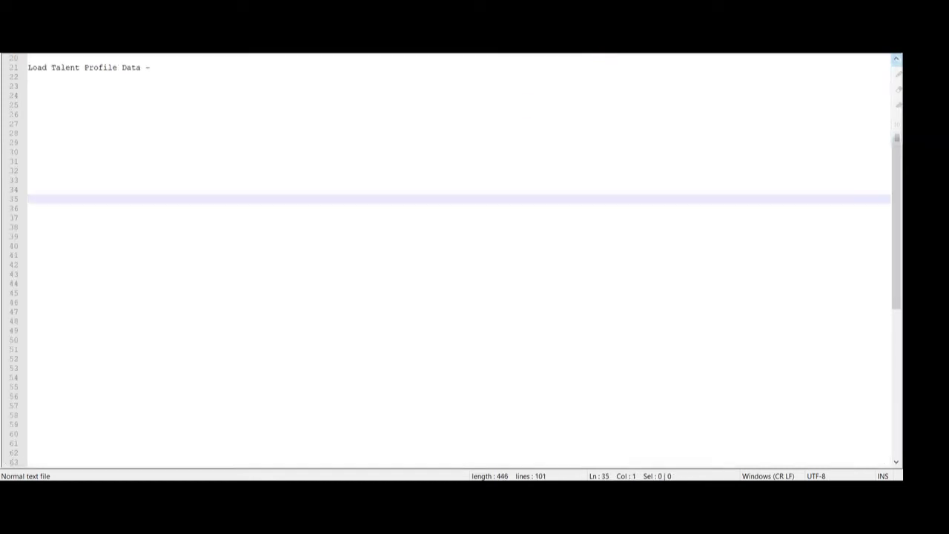
Step: Under the Load Talent Profile Data heading, add the note "1) check if Talent Profile Is already created or not for that employee ?"
{"action": "left_click", "coordinate": [28, 86]}
{"action": "type", "text": "1)"}
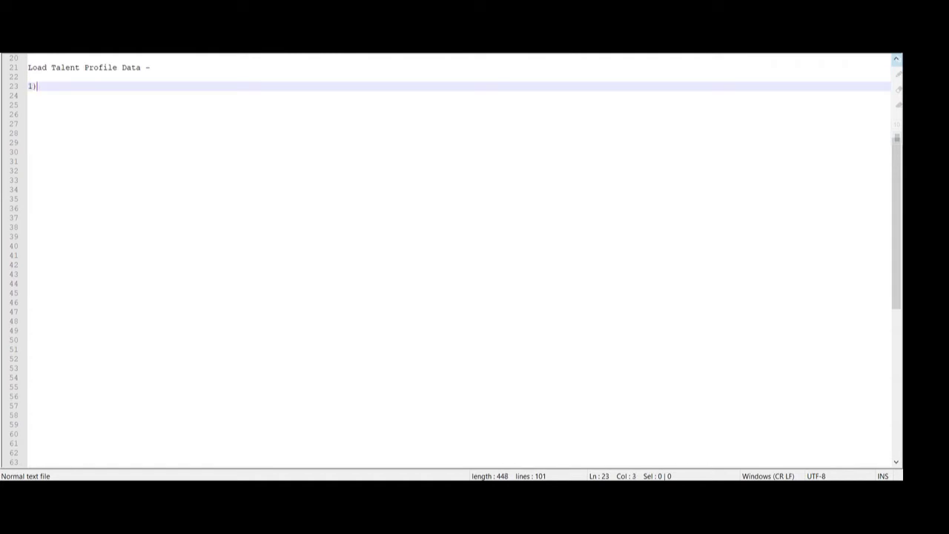
{"action": "type", "text": " che"}
{"action": "type", "text": "ck if profi"}
{"action": "key", "text": "BackSpace"}
{"action": "key", "text": "BackSpace"}
{"action": "key", "text": "BackSpace"}
{"action": "key", "text": "BackSpace"}
{"action": "key", "text": "BackSpace"}
{"action": "type", "text": "Talent"}
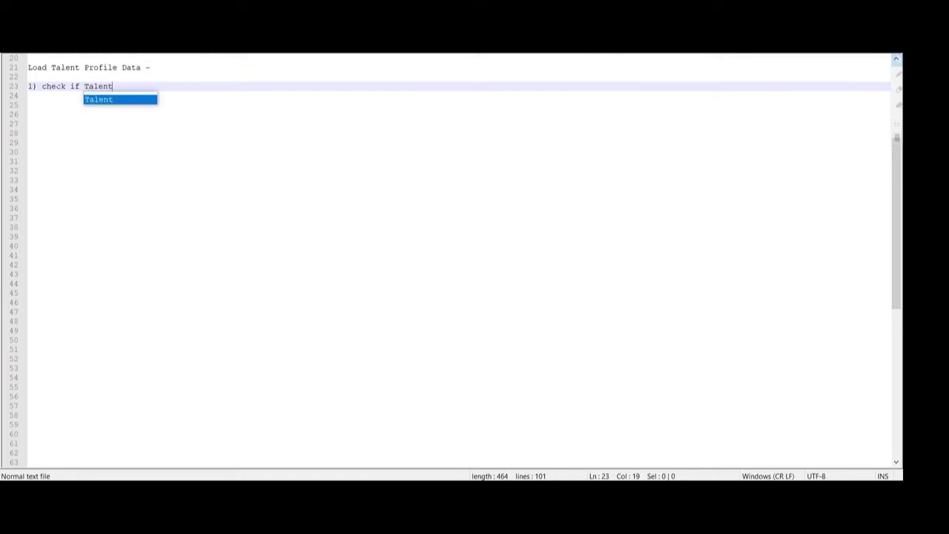
{"action": "type", "text": " Profile Is already cre"}
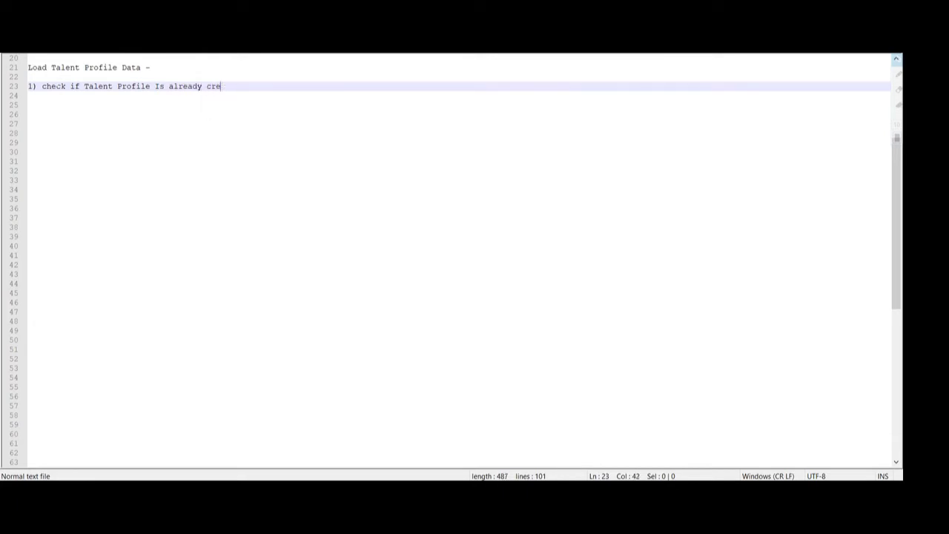
{"action": "type", "text": "ted ot"}
{"action": "type", "text": " not for that emplou"}
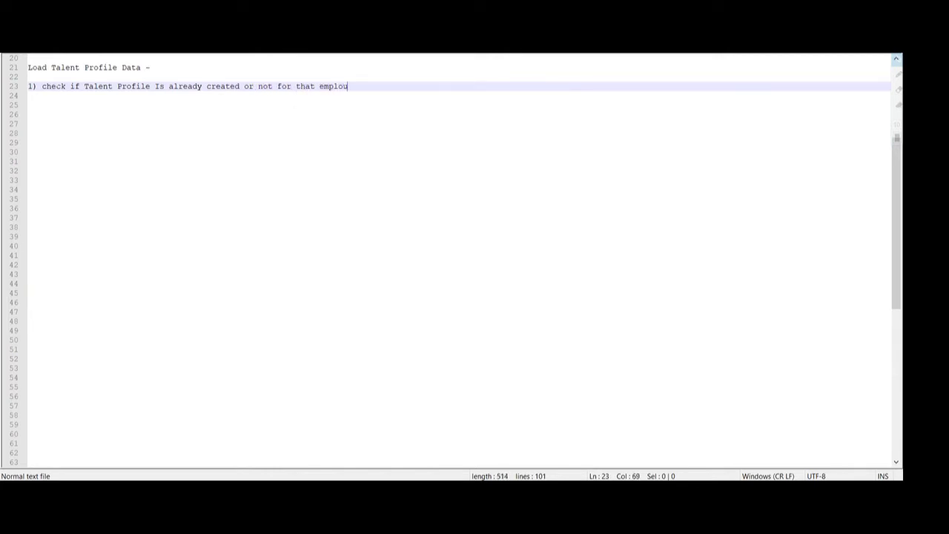
{"action": "key", "text": "BackSpace"}
{"action": "key", "text": "BackSpace"}
{"action": "type", "text": "yee ?"}
{"action": "key", "text": "Return"}
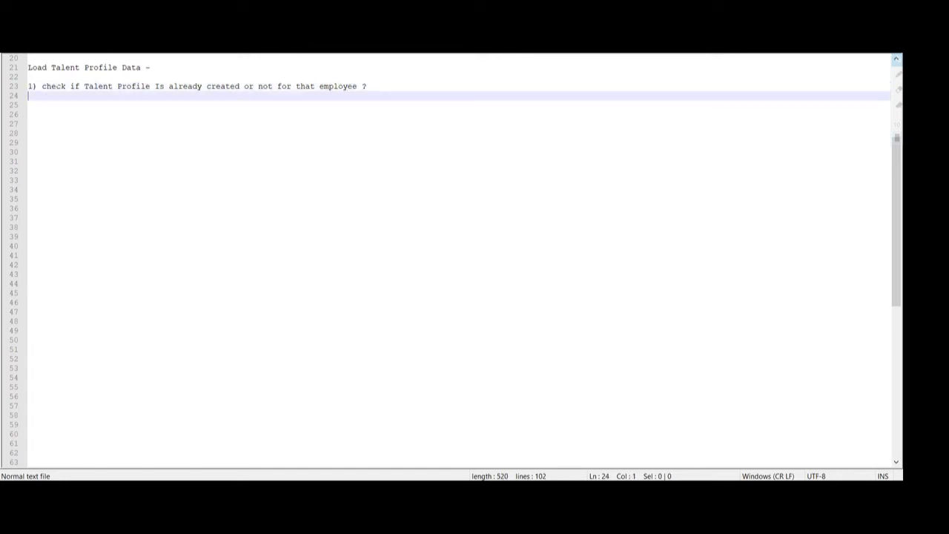
Step: Add the lines "if not then create talent profile" and "if yes then load only profile item using person_id as surrogate id."
{"action": "type", "text": "if not then create tale"}
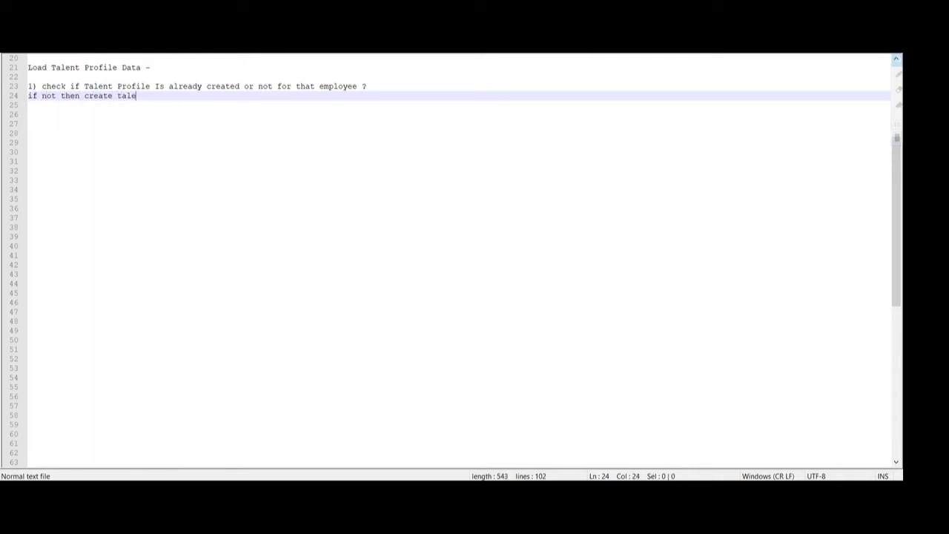
{"action": "type", "text": "nt profile"}
{"action": "key", "text": "Return"}
{"action": "type", "text": "if"}
{"action": "type", "text": "yes "}
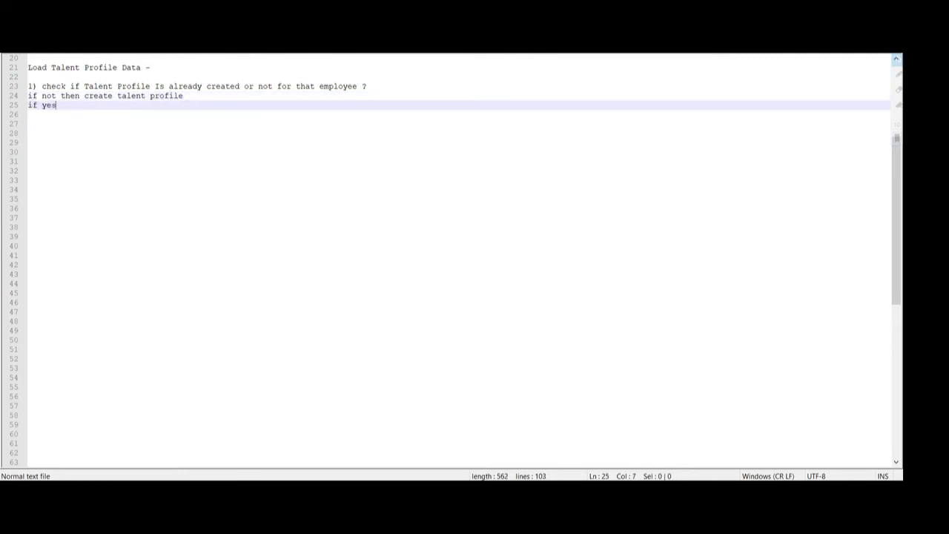
{"action": "type", "text": "then c"}
{"action": "key", "text": "BackSpace"}
{"action": "type", "text": "load only "}
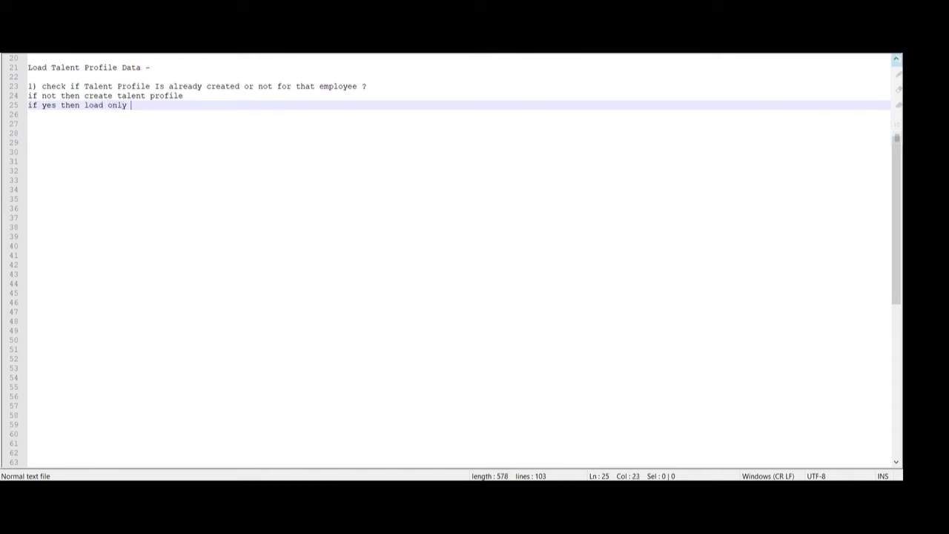
{"action": "type", "text": "profile item using person"}
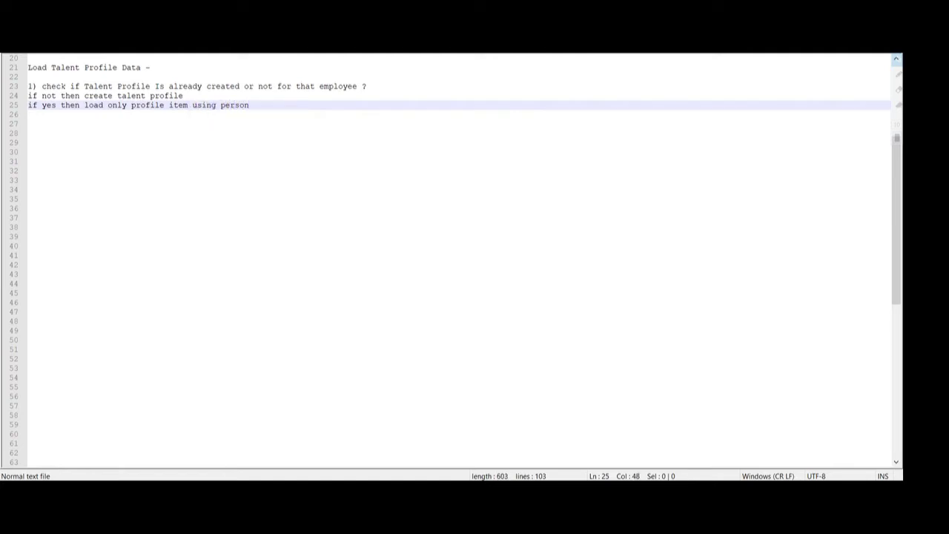
{"action": "type", "text": "_id as surrogate id."}
{"action": "key", "text": "Return"}
{"action": "key", "text": "Return"}
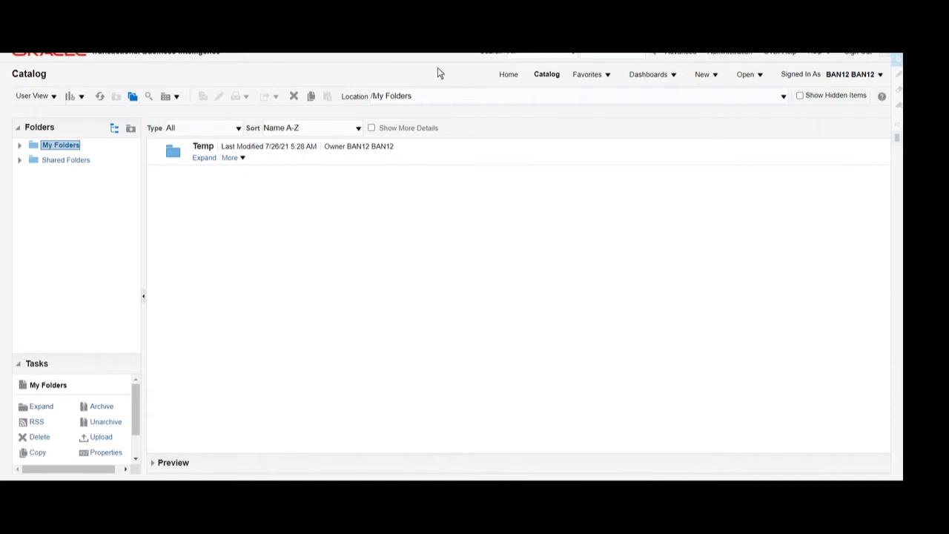
Step: Create a new data model from the BI catalog and record the employee's person number in the notes, labelled Person Number
{"action": "left_click", "coordinate": [706, 75]}
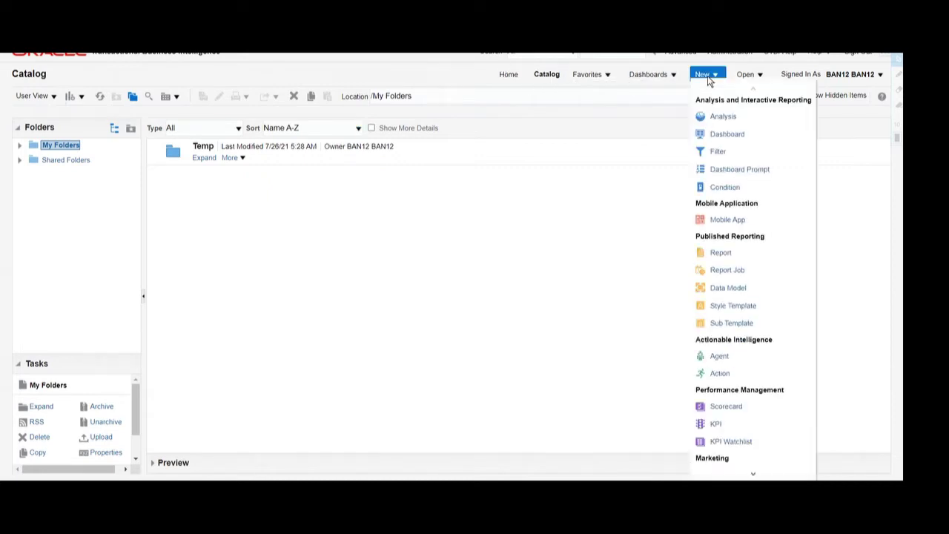
{"action": "left_click", "coordinate": [737, 287]}
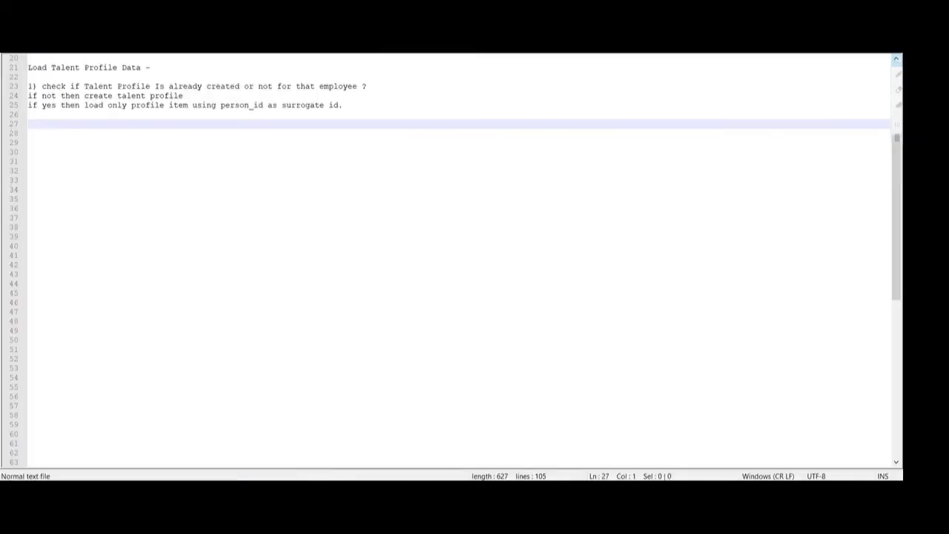
{"action": "type", "text": "XXTEST2 - Perso"}
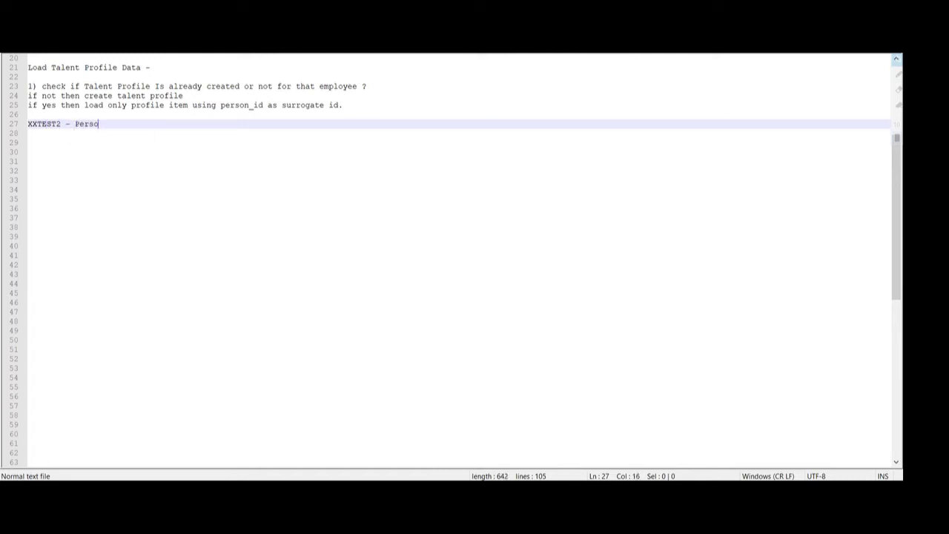
{"action": "type", "text": "n Number"}
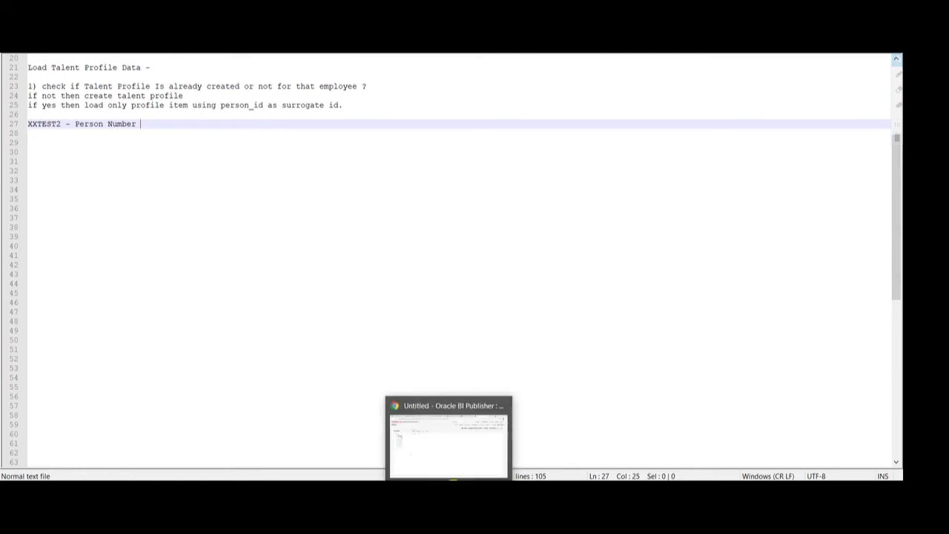
Step: Switch to the untitled data model and start a SQL Query data set named test with the data source ApplicationDB_HCM
{"action": "left_click", "coordinate": [450, 489]}
{"action": "left_click", "coordinate": [183, 146]}
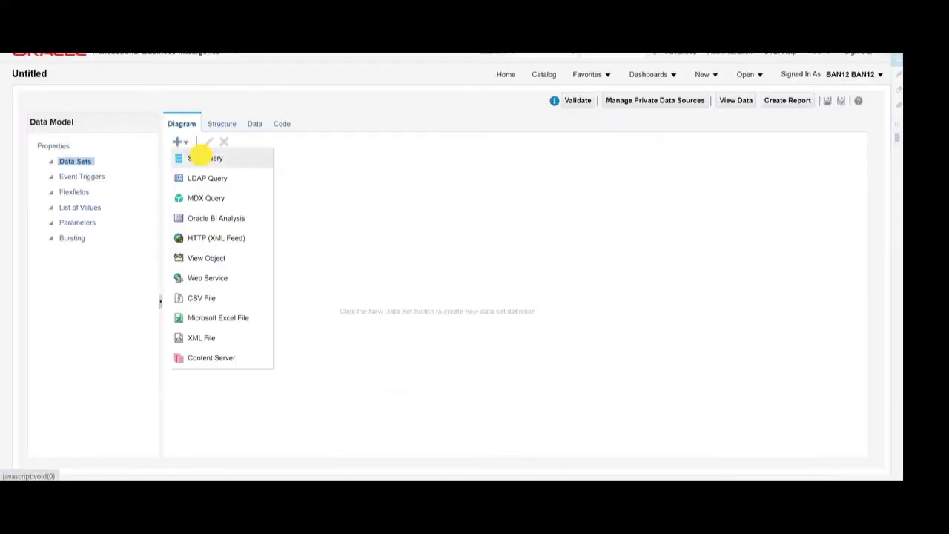
{"action": "left_click", "coordinate": [202, 157]}
{"action": "left_click", "coordinate": [412, 186]}
{"action": "type", "text": "test"}
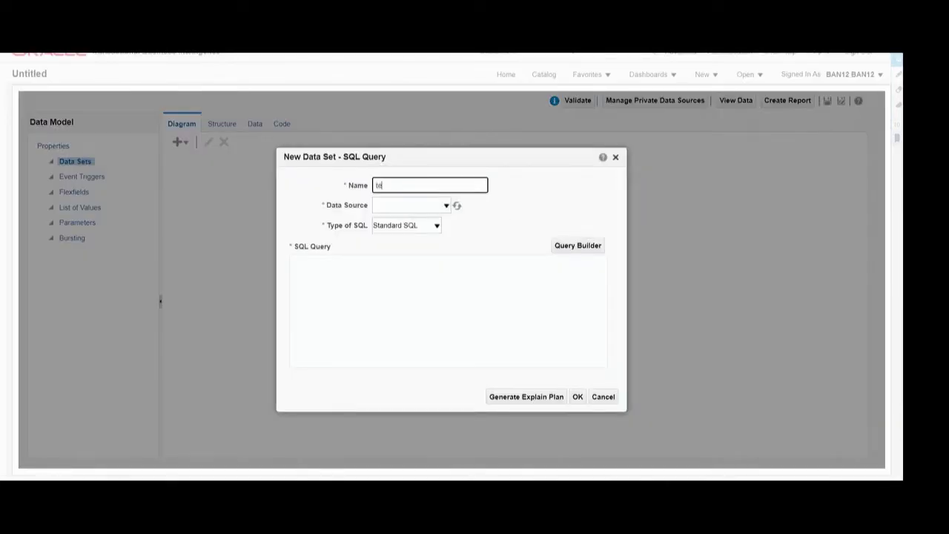
{"action": "left_click", "coordinate": [415, 211]}
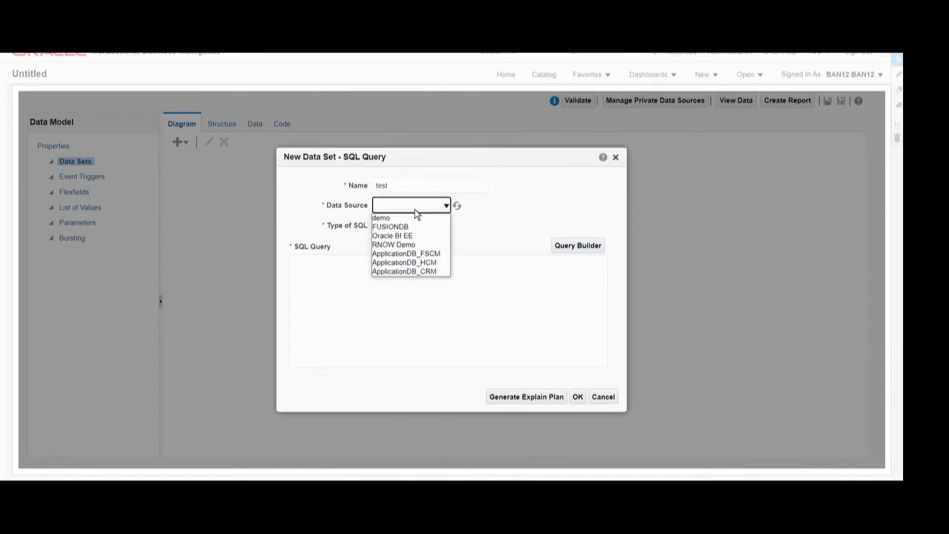
{"action": "left_click", "coordinate": [409, 262]}
{"action": "left_click", "coordinate": [395, 289]}
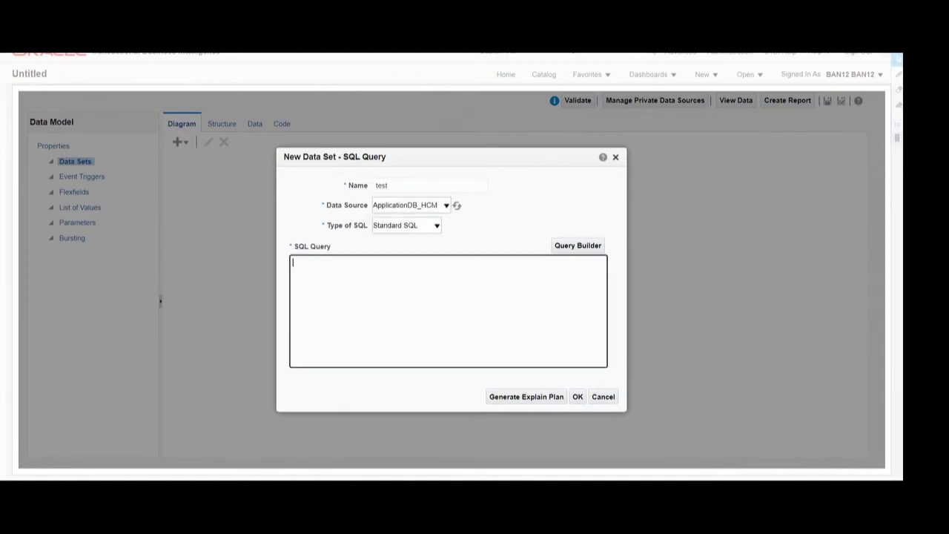
Step: Enter the query "select * from per_all_people_f" filtered by person_number equal to the employee's person number, and create the data set
{"action": "type", "text": "select * from per_all_people_f"}
{"action": "key", "text": "Return"}
{"action": "type", "text": "where per"}
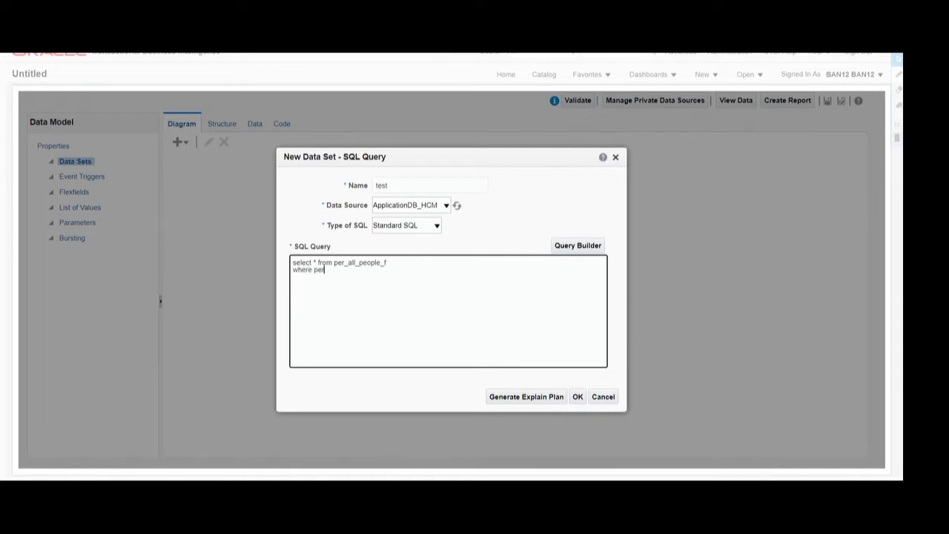
{"action": "type", "text": "son_number = 'XXTEST2"}
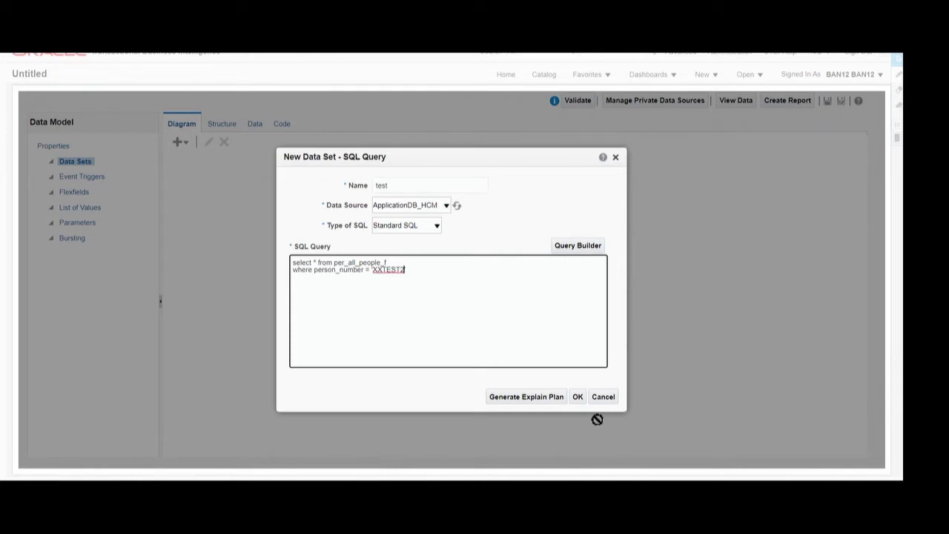
{"action": "left_click", "coordinate": [578, 397]}
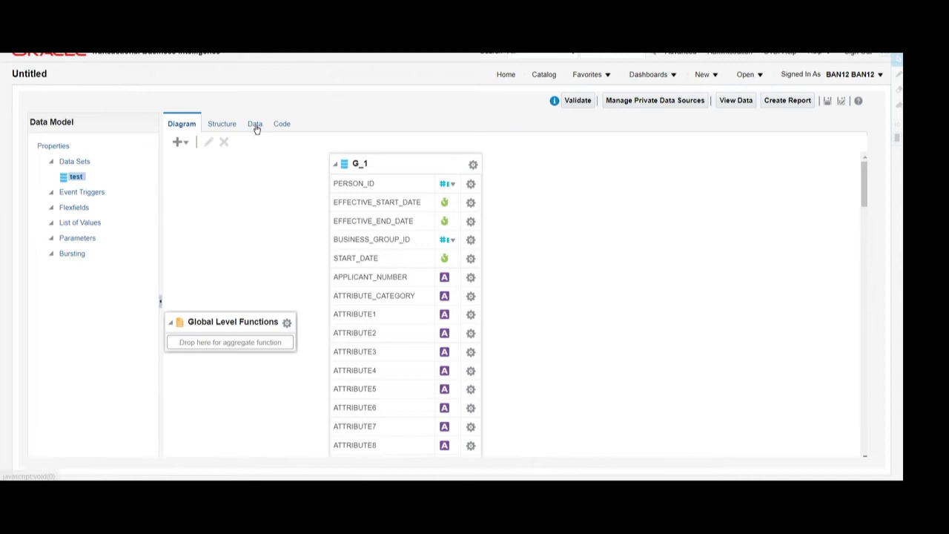
Step: View the data returned by the test data set and copy the employee's PERSON_ID value
{"action": "left_click", "coordinate": [254, 124]}
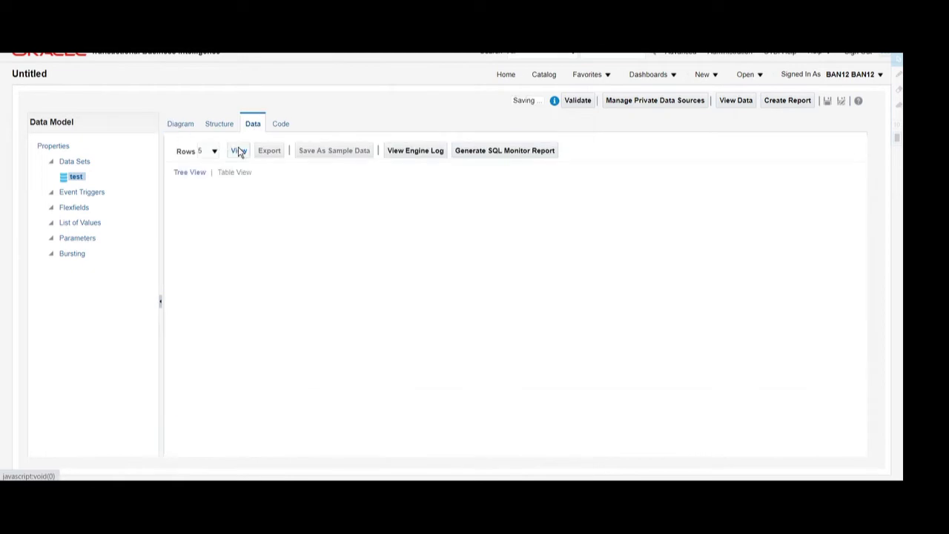
{"action": "left_click", "coordinate": [239, 151]}
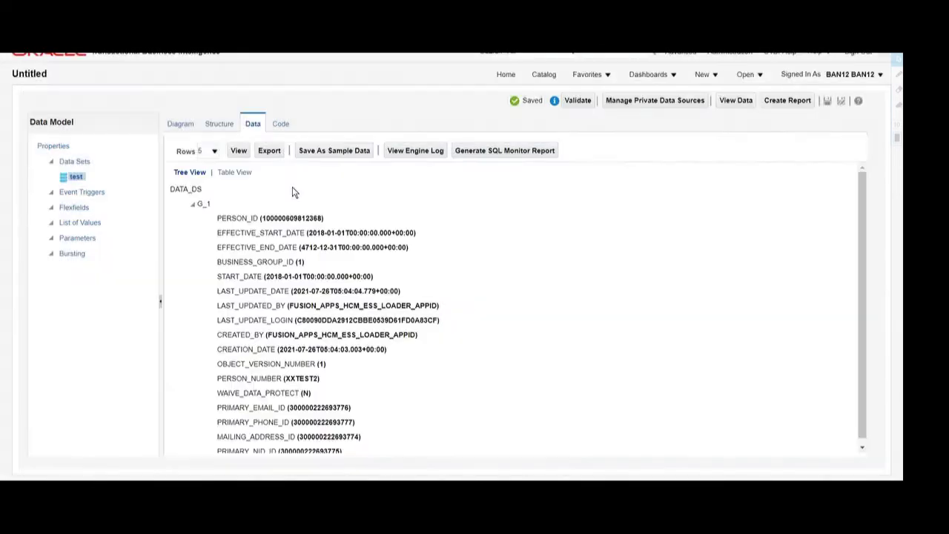
{"action": "left_click", "coordinate": [338, 216]}
{"action": "left_click", "coordinate": [292, 217]}
{"action": "double_click", "coordinate": [292, 217]}
{"action": "key", "text": "ctrl+c"}
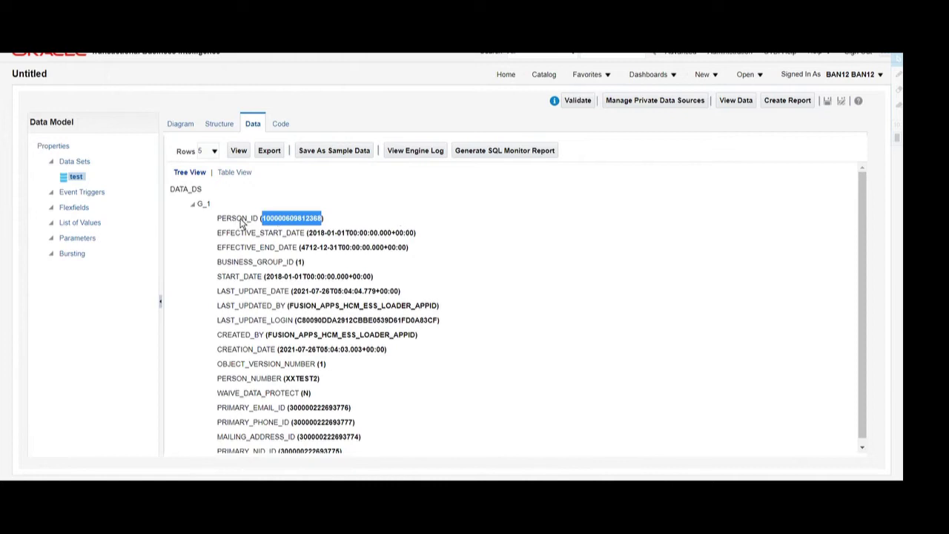
Step: Switch to the notes and record the copied PERSON_ID value on a new line below the person number, labelled person id
{"action": "left_click", "coordinate": [414, 484]}
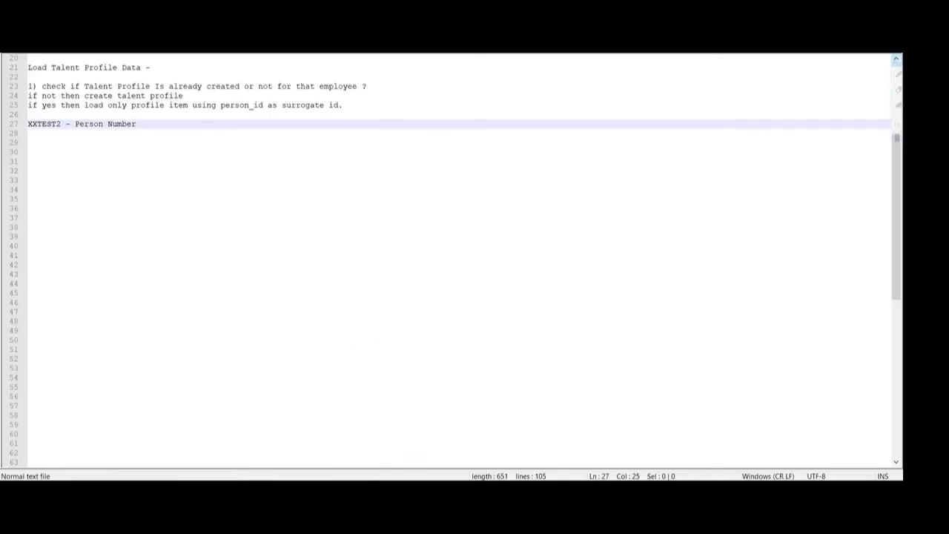
{"action": "key", "text": "Return"}
{"action": "type", "text": "person id "}
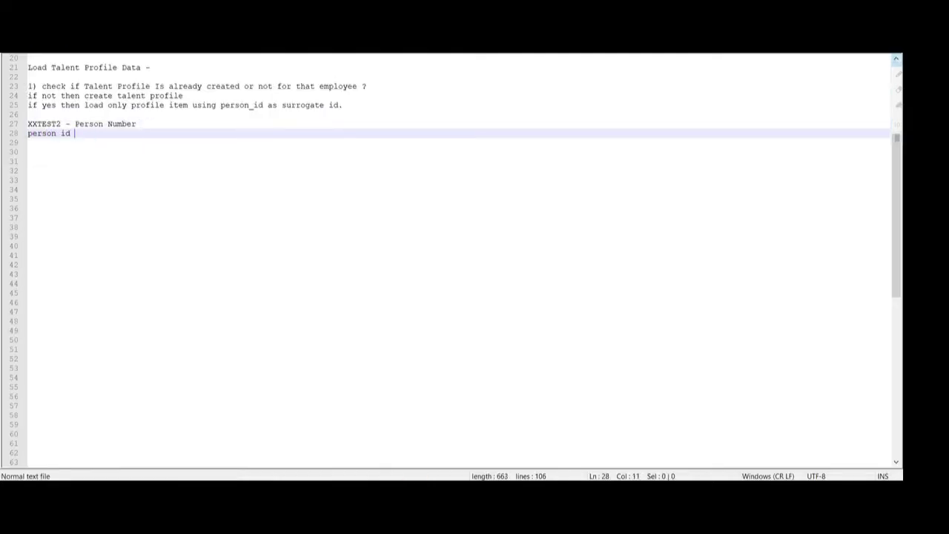
{"action": "type", "text": "-"}
{"action": "key", "text": "ctrl+v"}
{"action": "key", "text": "Return"}
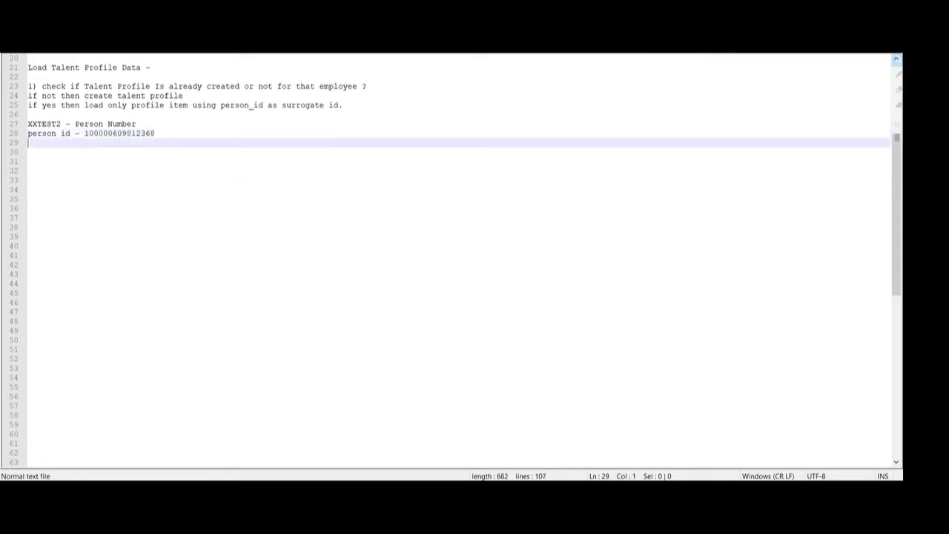
Step: Return to the data model and edit the test data set's query to filter by person_id equal to the copied person ID
{"action": "key", "text": "alt+Tab"}
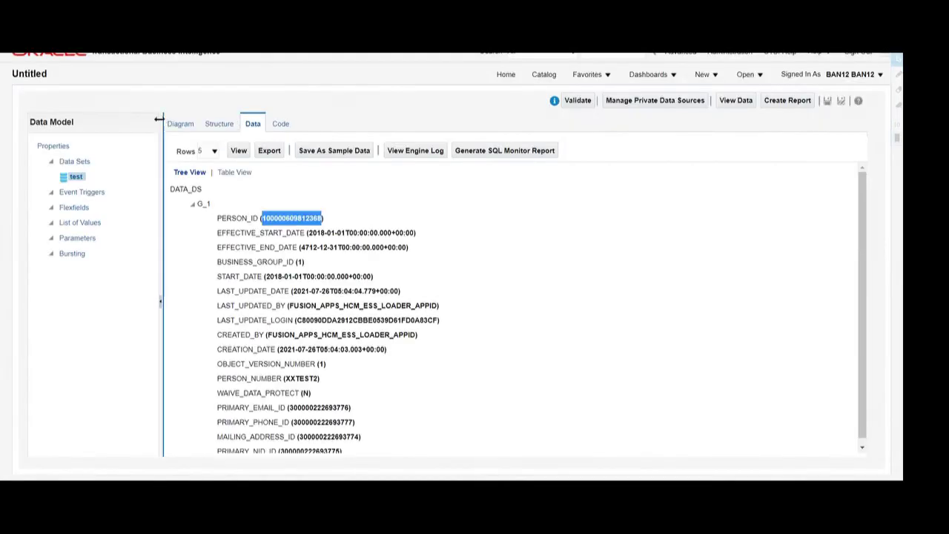
{"action": "left_click", "coordinate": [180, 124]}
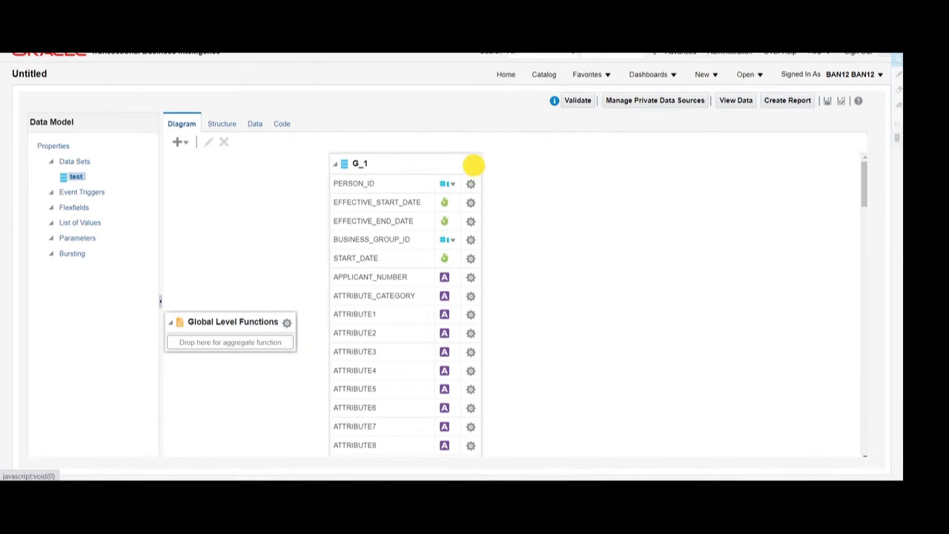
{"action": "left_click", "coordinate": [473, 164]}
{"action": "left_click", "coordinate": [506, 305]}
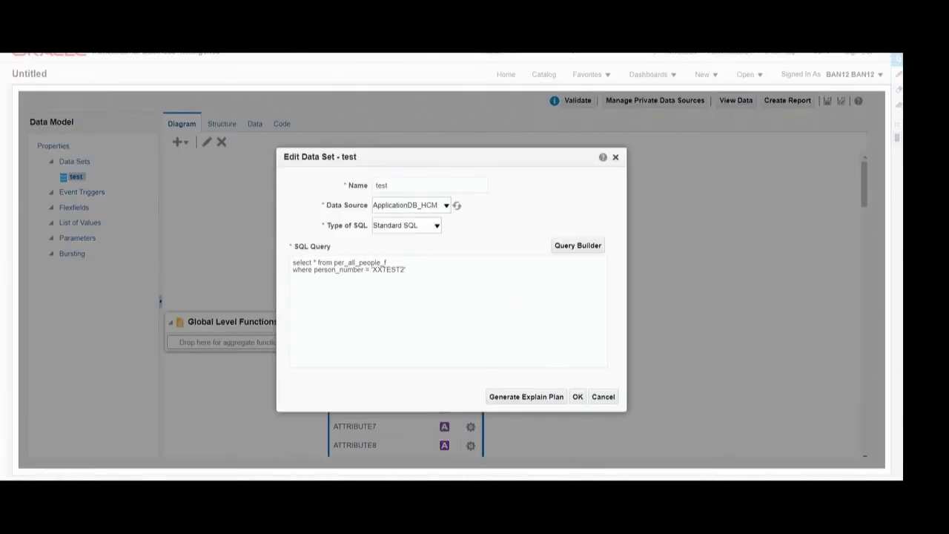
{"action": "left_click", "coordinate": [370, 270]}
{"action": "key", "text": "BackSpace"}
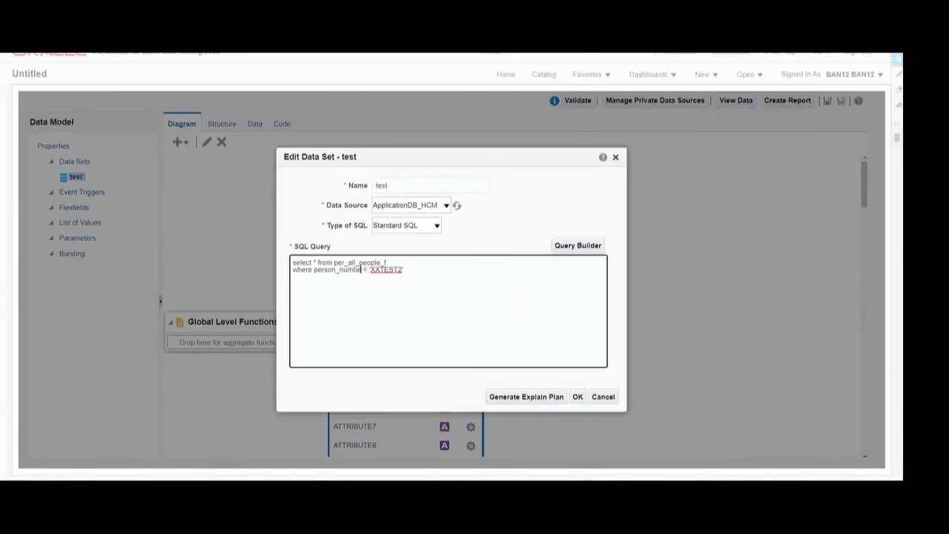
{"action": "key", "text": "BackSpace"}
{"action": "key", "text": "BackSpace"}
{"action": "key", "text": "BackSpace"}
{"action": "key", "text": "BackSpace"}
{"action": "key", "text": "BackSpace"}
{"action": "type", "text": "id"}
{"action": "left_click_drag", "start_coordinate": [400, 270], "coordinate": [355, 269]}
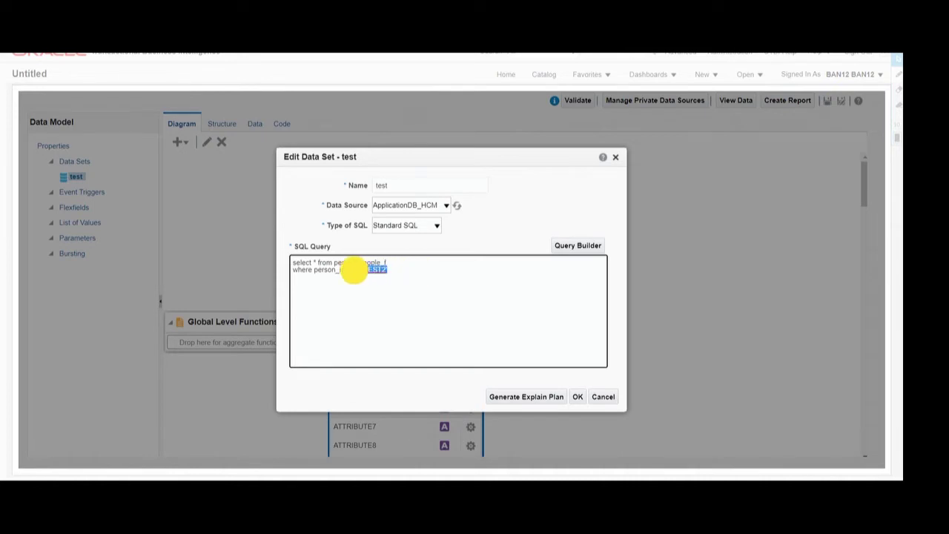
{"action": "key", "text": "ctrl+v"}
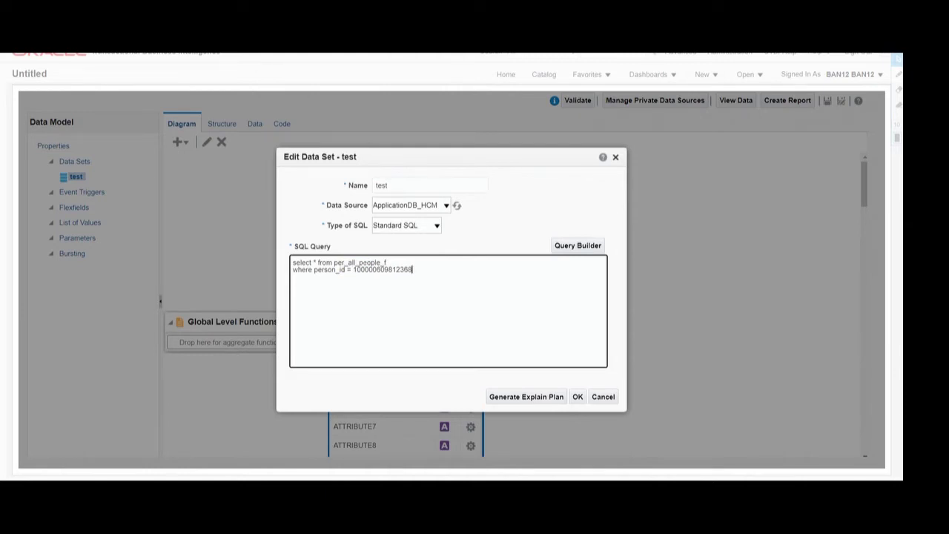
Step: Replace the queried table with hrt_profiles_b and save the test data set
{"action": "double_click", "coordinate": [359, 262]}
{"action": "key", "text": "BackSpace"}
{"action": "type", "text": "hrt_profiles_b"}
{"action": "double_click", "coordinate": [356, 263]}
{"action": "left_click", "coordinate": [577, 396]}
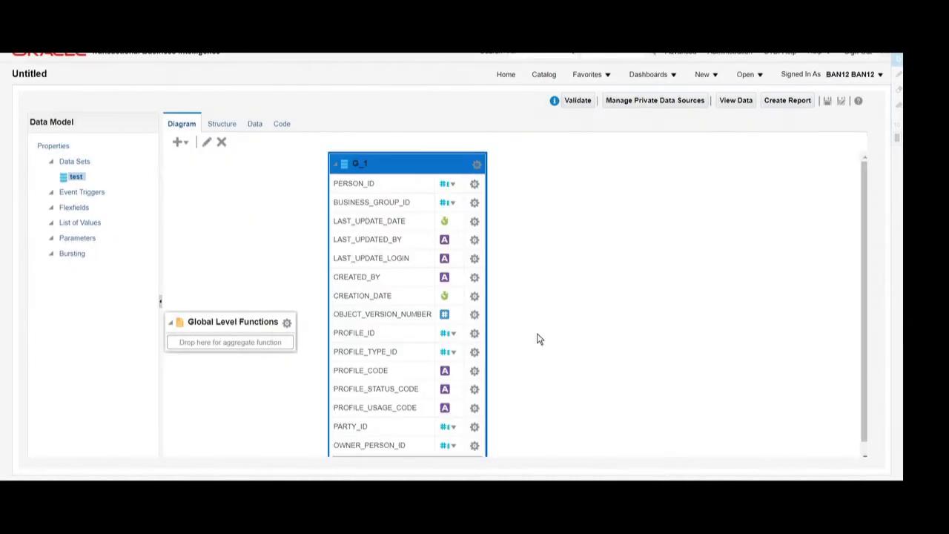
Step: View the data returned by the hrt_profiles_b query as a table to check for an existing talent profile
{"action": "left_click", "coordinate": [255, 124]}
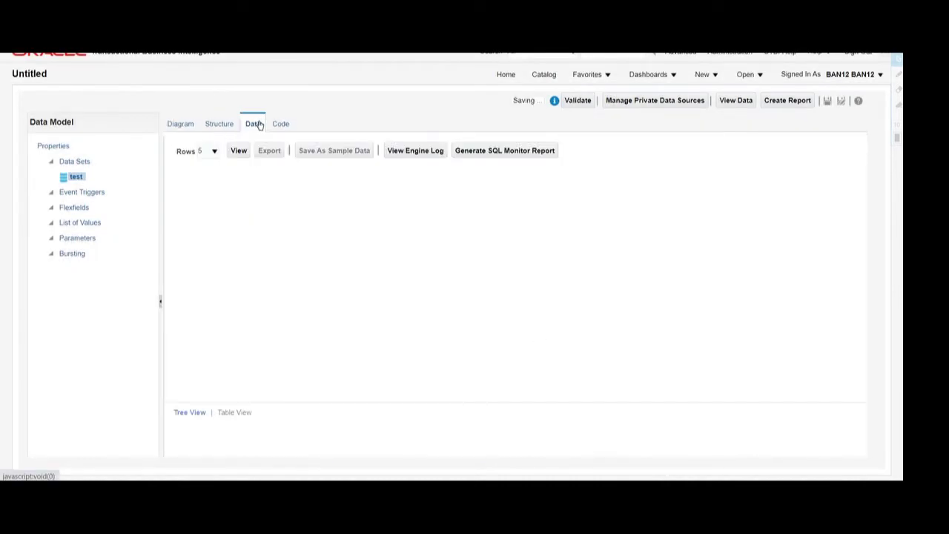
{"action": "left_click", "coordinate": [239, 152]}
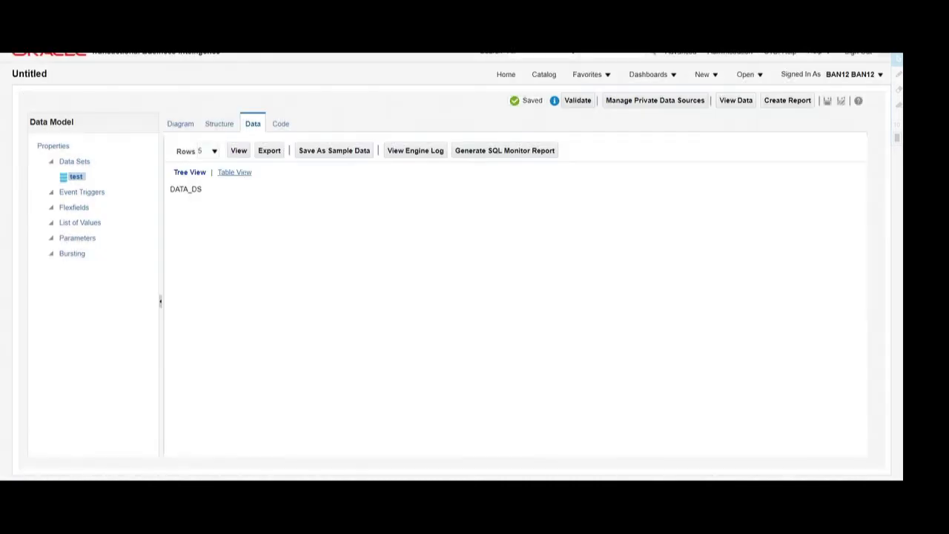
{"action": "left_click", "coordinate": [233, 172]}
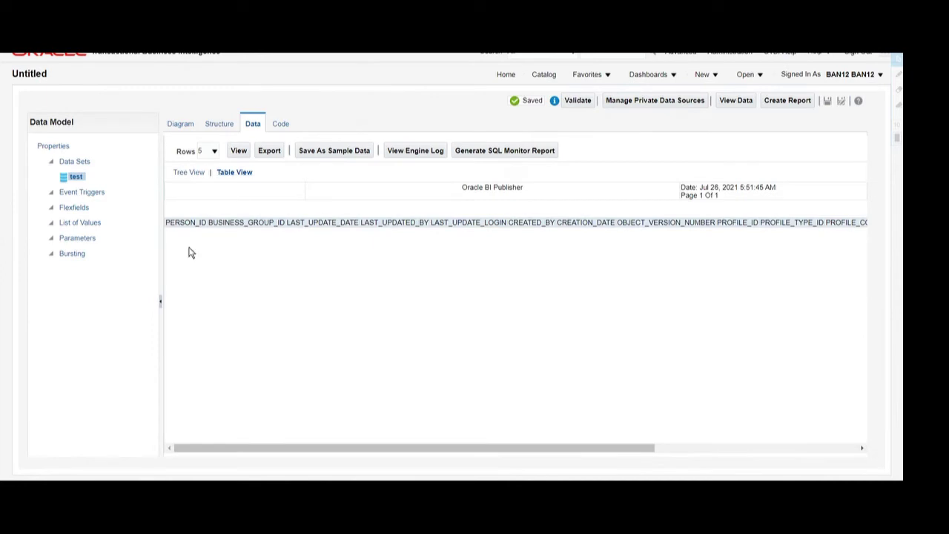
Step: Switch to the notes and add the line "no profile for this person" below the person id
{"action": "left_click", "coordinate": [427, 483]}
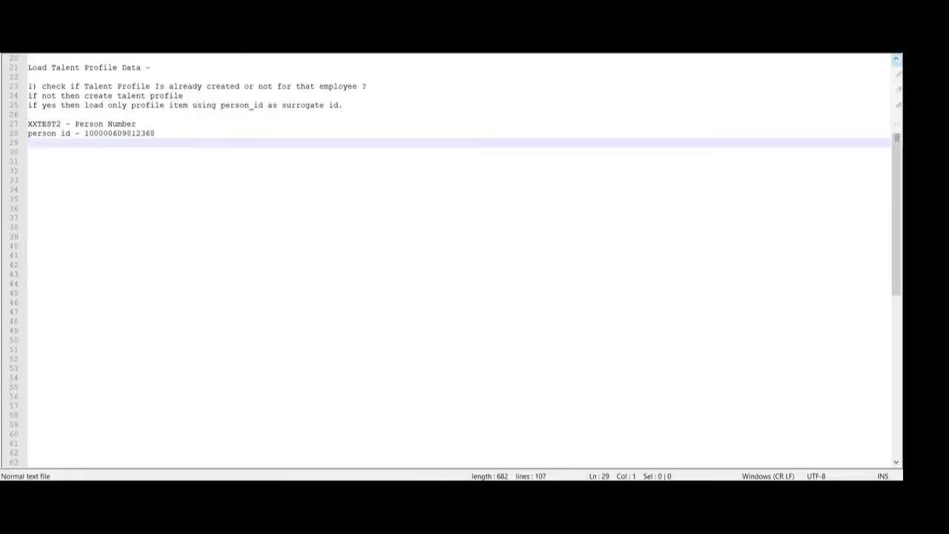
{"action": "type", "text": "no "}
{"action": "type", "text": "por"}
{"action": "key", "text": "BackSpace"}
{"action": "key", "text": "BackSpace"}
{"action": "type", "text": "rofile"}
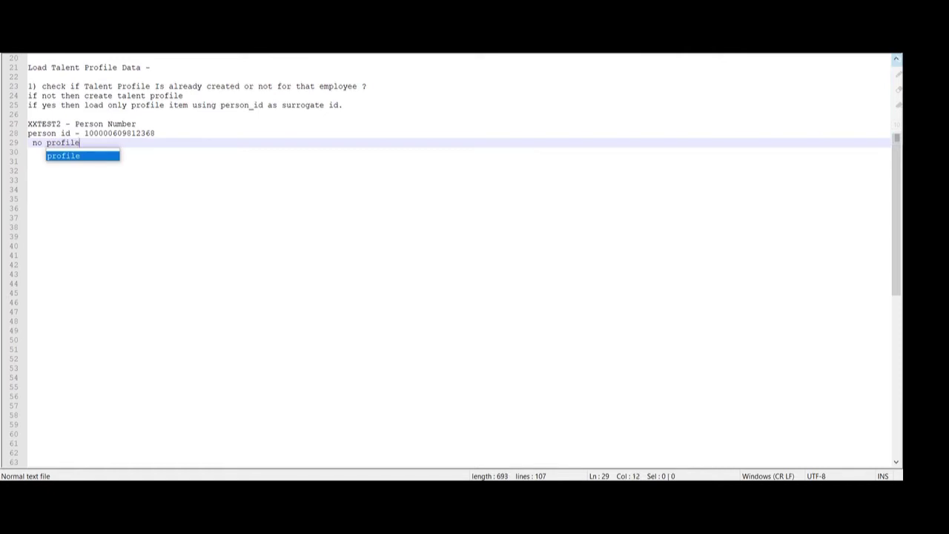
{"action": "type", "text": " for this per"}
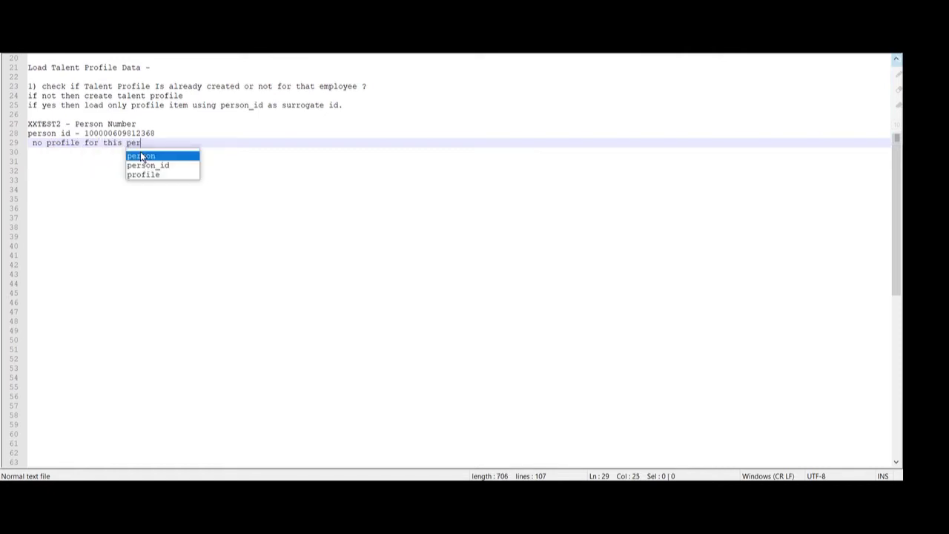
{"action": "type", "text": "son"}
{"action": "key", "text": "Return"}
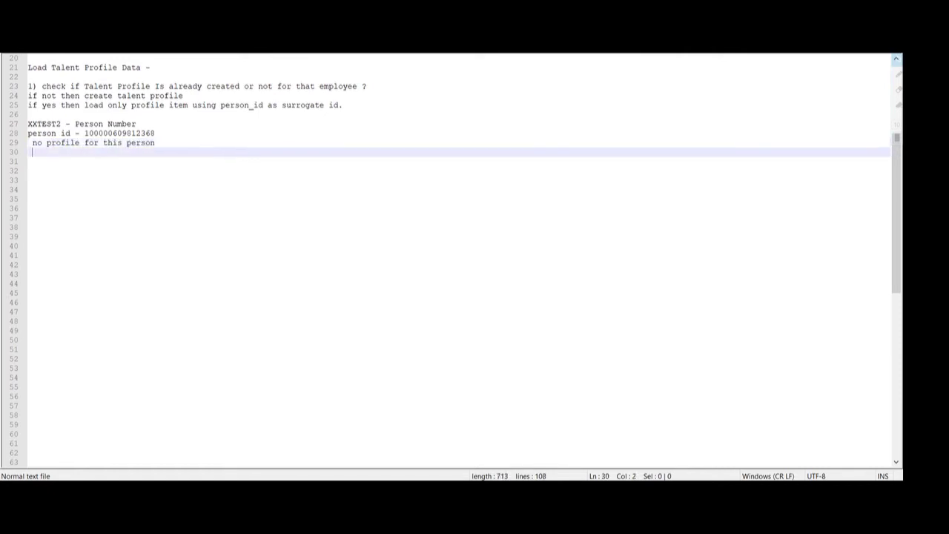
Step: Add the line "need to create talent profile as well." to the notes, followed by a blank line
{"action": "type", "text": "need to crea"}
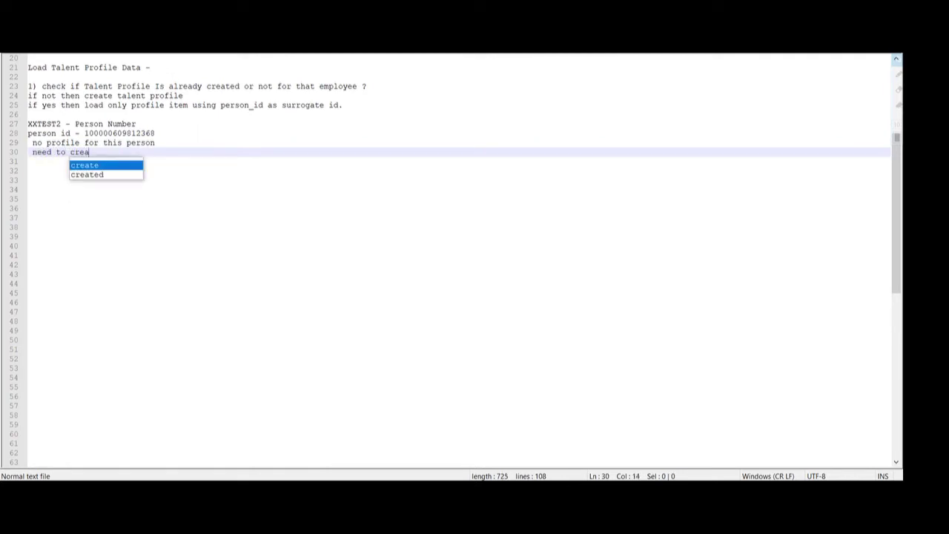
{"action": "type", "text": "te talen"}
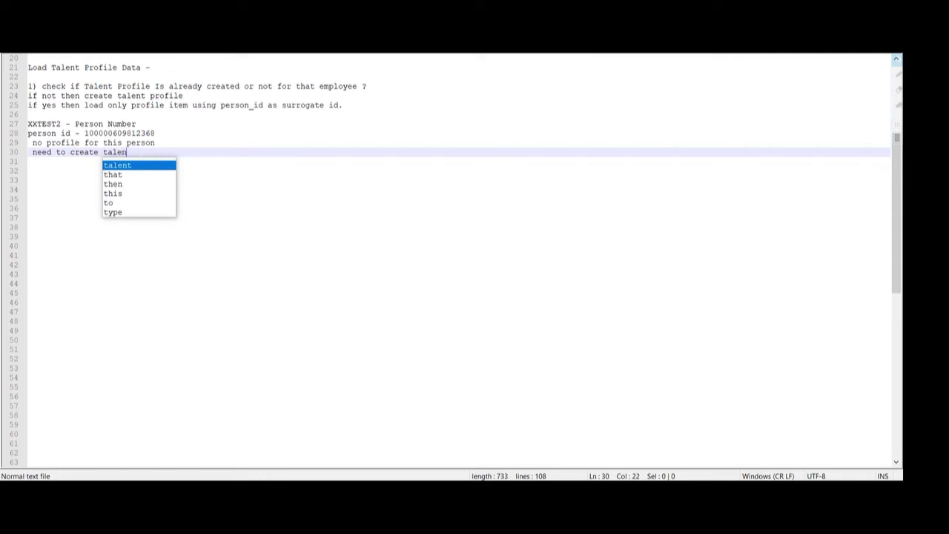
{"action": "type", "text": "t profile a"}
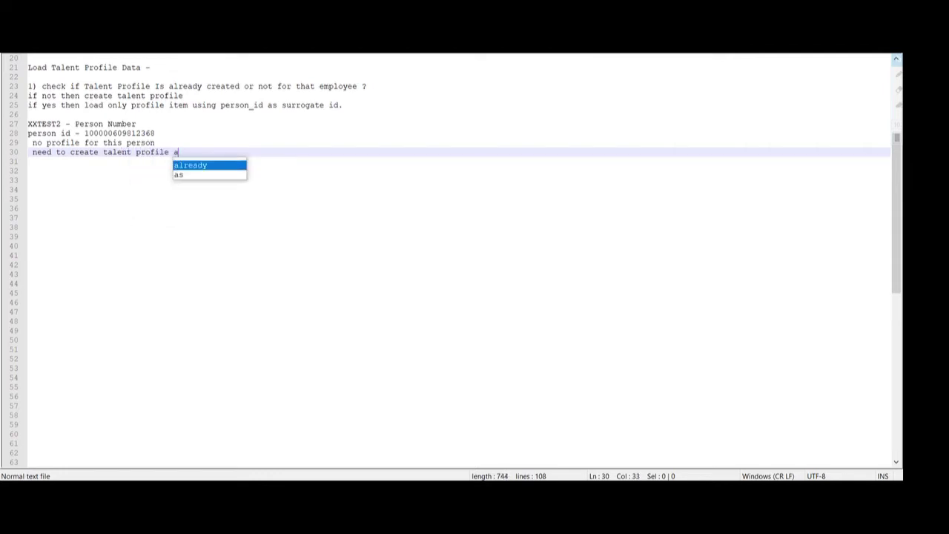
{"action": "type", "text": "s well."}
{"action": "key", "text": "Return"}
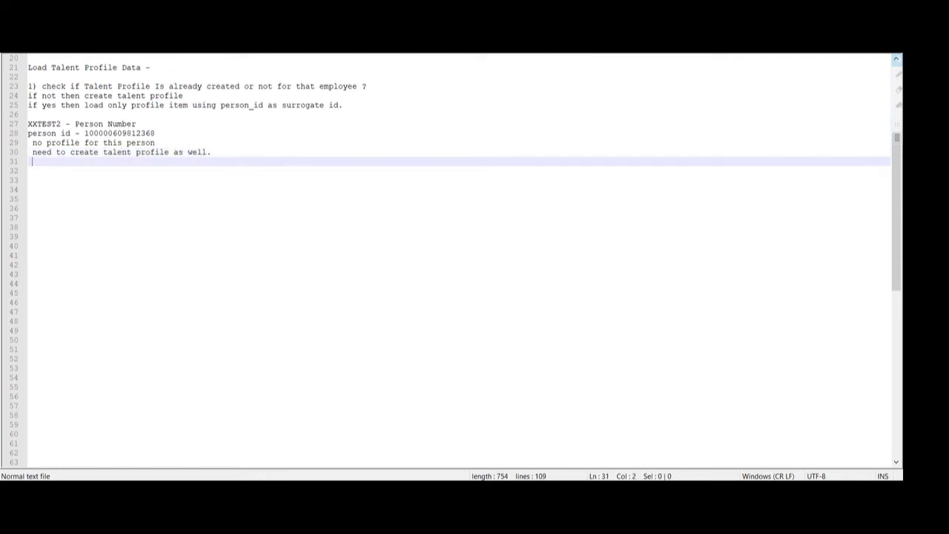
{"action": "key", "text": "Return"}
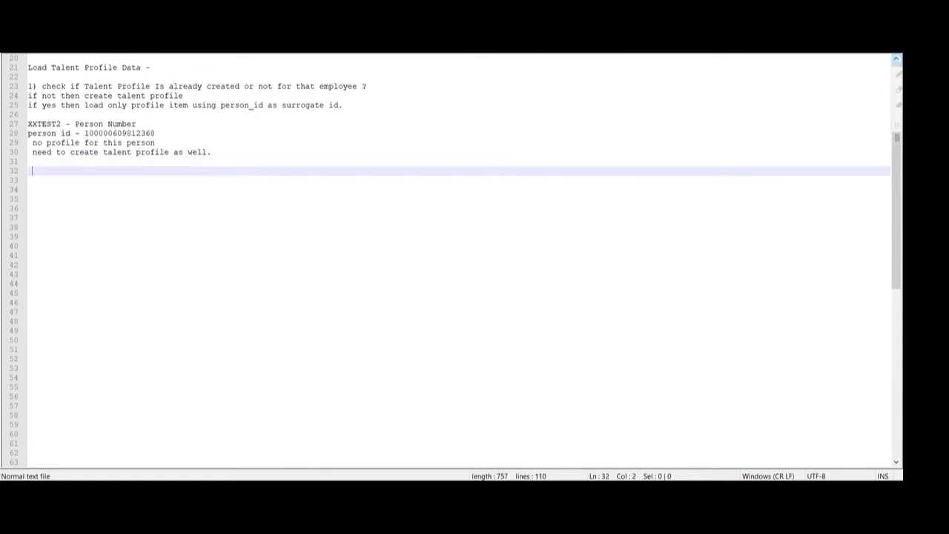
Step: Review the TalentProfile attributes in the load file, copy ProfileTypeCode into the notes and record its value as PERSON
{"action": "left_click", "coordinate": [662, 46]}
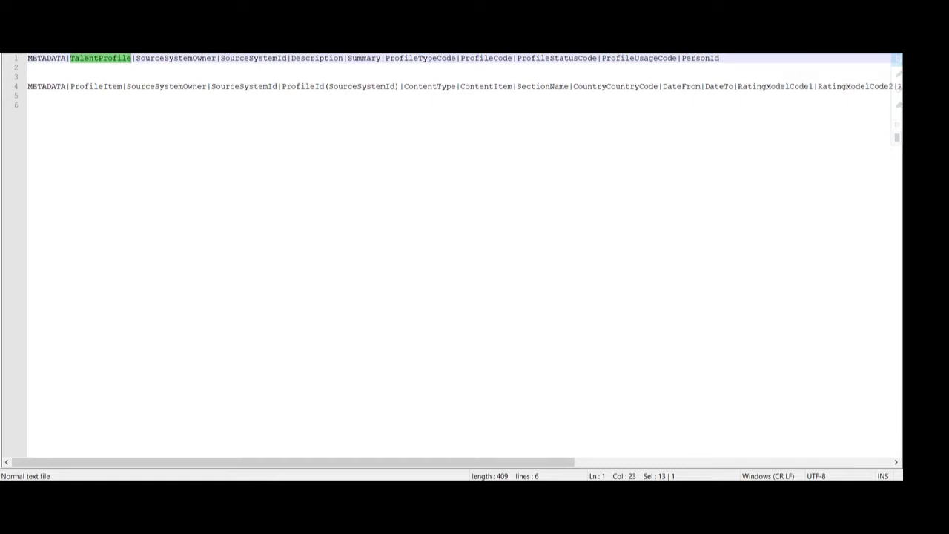
{"action": "double_click", "coordinate": [427, 60]}
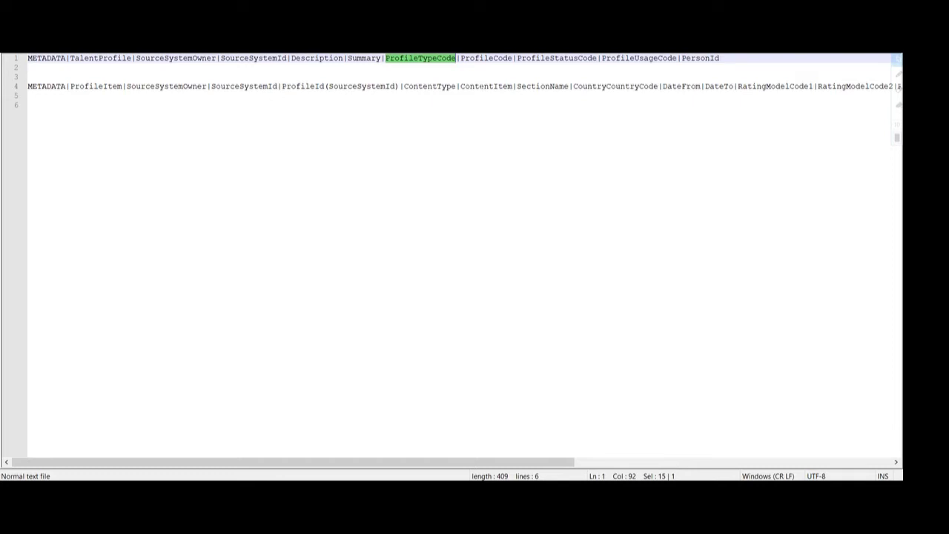
{"action": "double_click", "coordinate": [493, 59]}
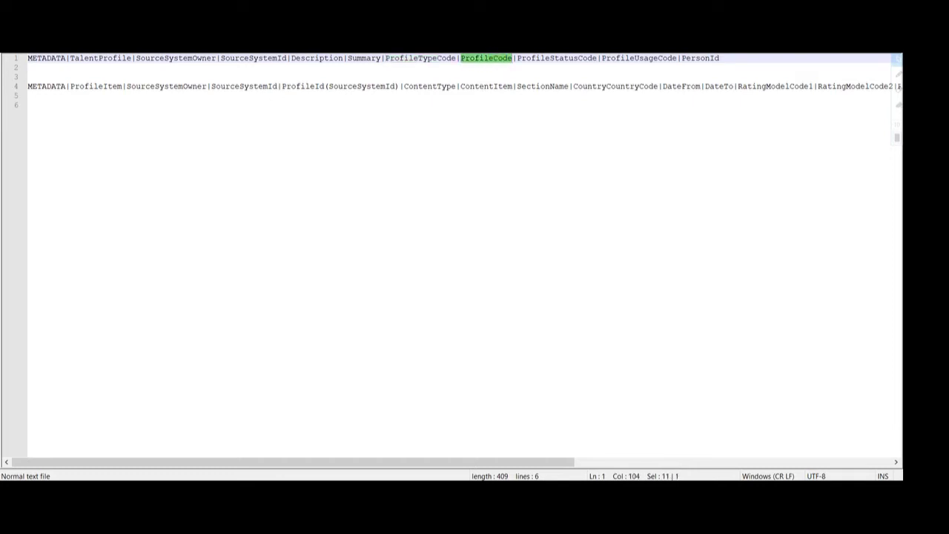
{"action": "double_click", "coordinate": [556, 58]}
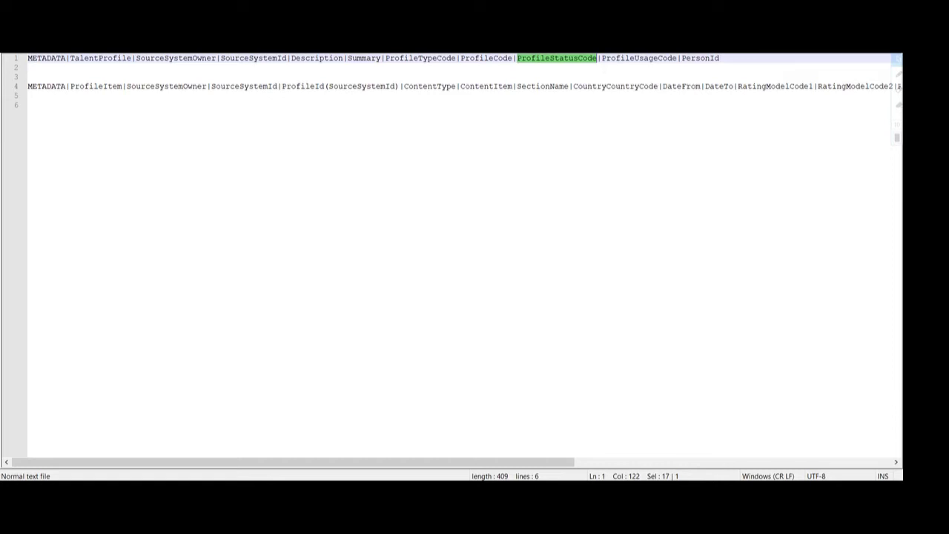
{"action": "double_click", "coordinate": [419, 58]}
{"action": "key", "text": "ctrl+c"}
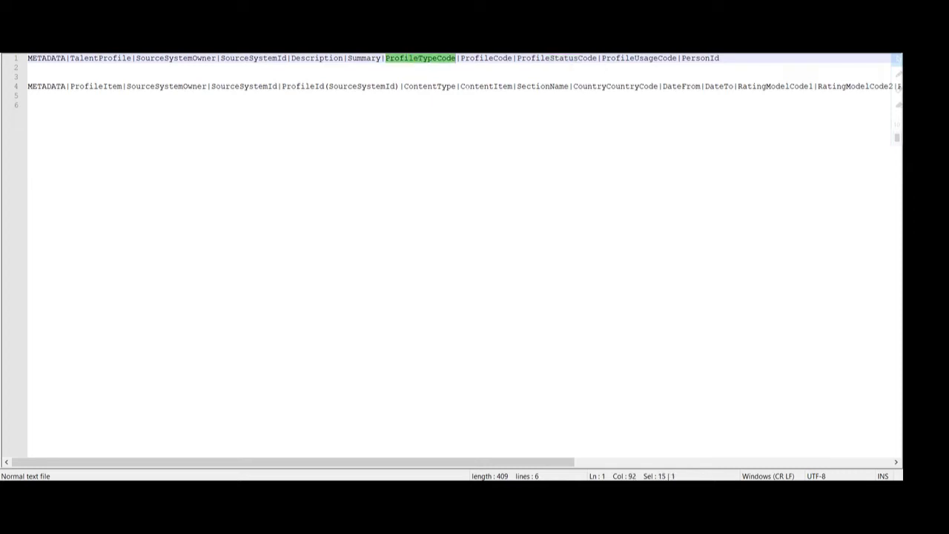
{"action": "left_click", "coordinate": [598, 52]}
{"action": "key", "text": "ctrl+v"}
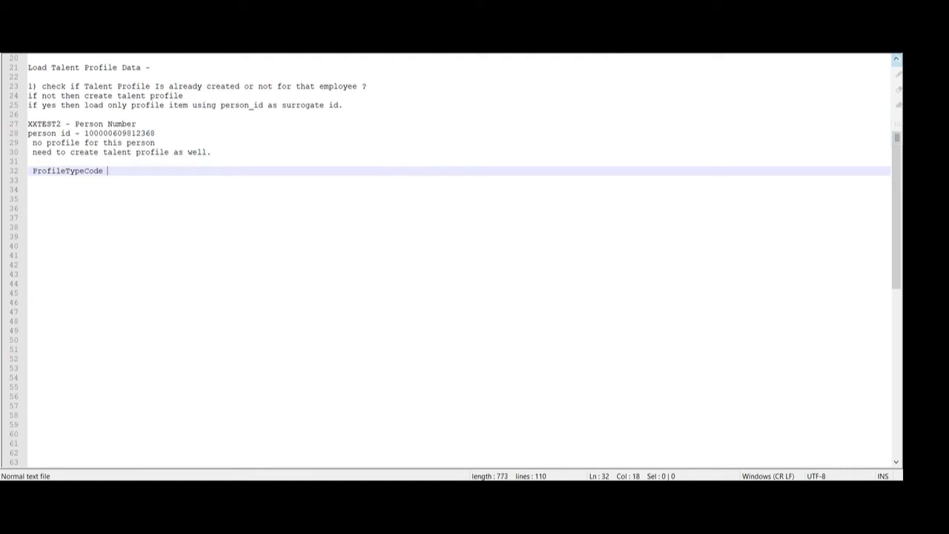
{"action": "type", "text": "- P"}
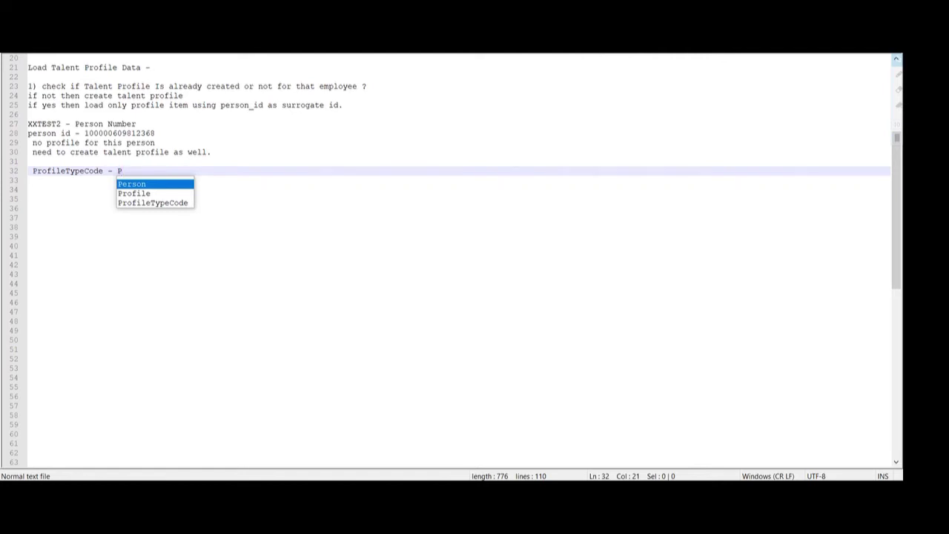
{"action": "type", "text": "ERSON"}
{"action": "left_click", "coordinate": [278, 187]}
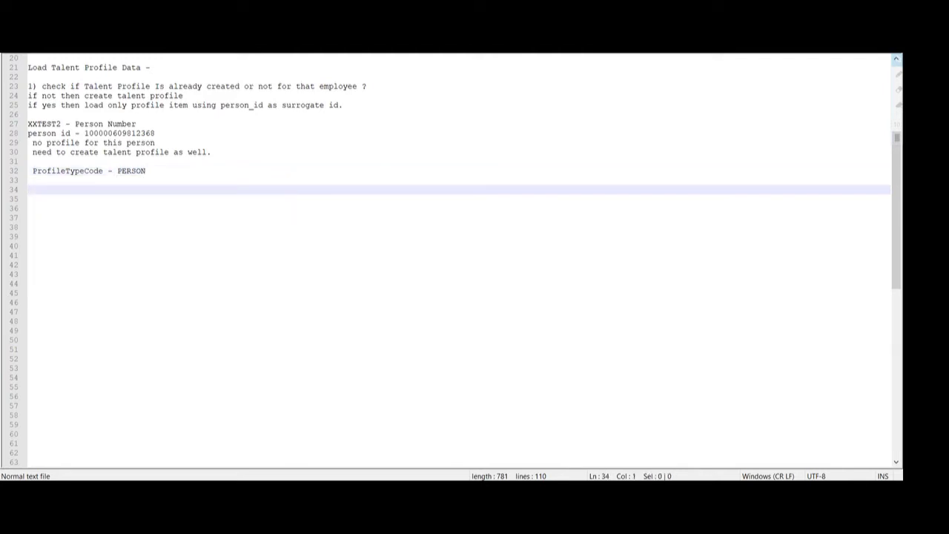
{"action": "double_click", "coordinate": [162, 173]}
{"action": "left_click", "coordinate": [179, 173]}
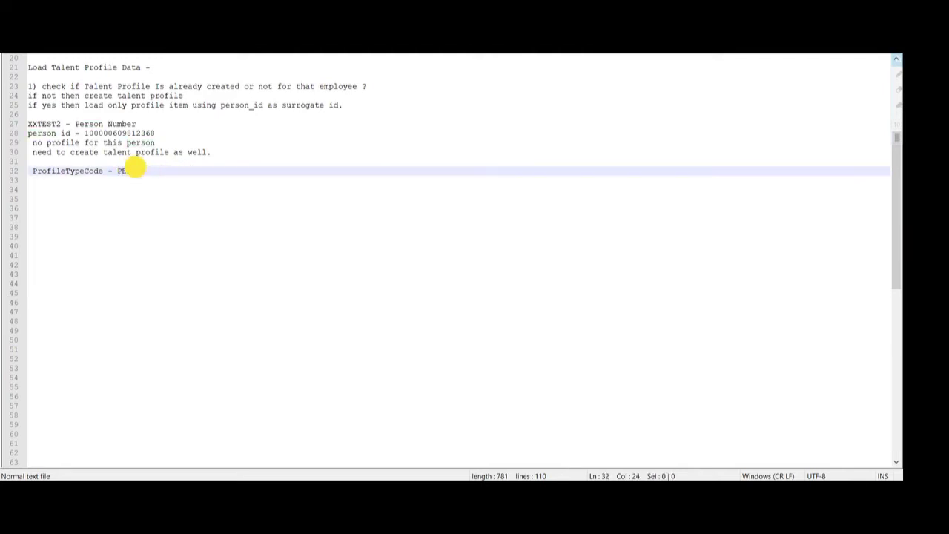
{"action": "double_click", "coordinate": [136, 168]}
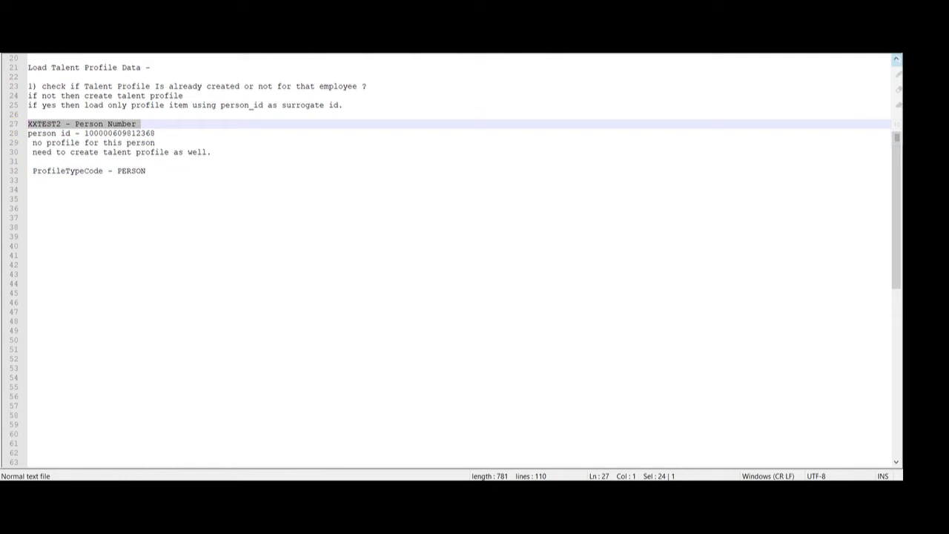
Step: Switch to the load file and start a MERGE line for TalentProfile directly below its METADATA line
{"action": "left_click", "coordinate": [652, 46]}
{"action": "left_click", "coordinate": [50, 67]}
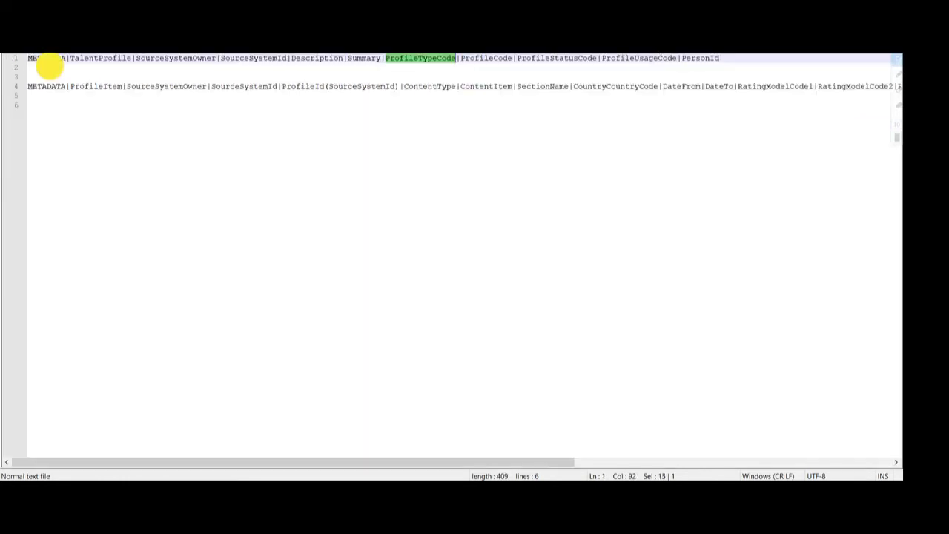
{"action": "type", "text": "MERGE|"}
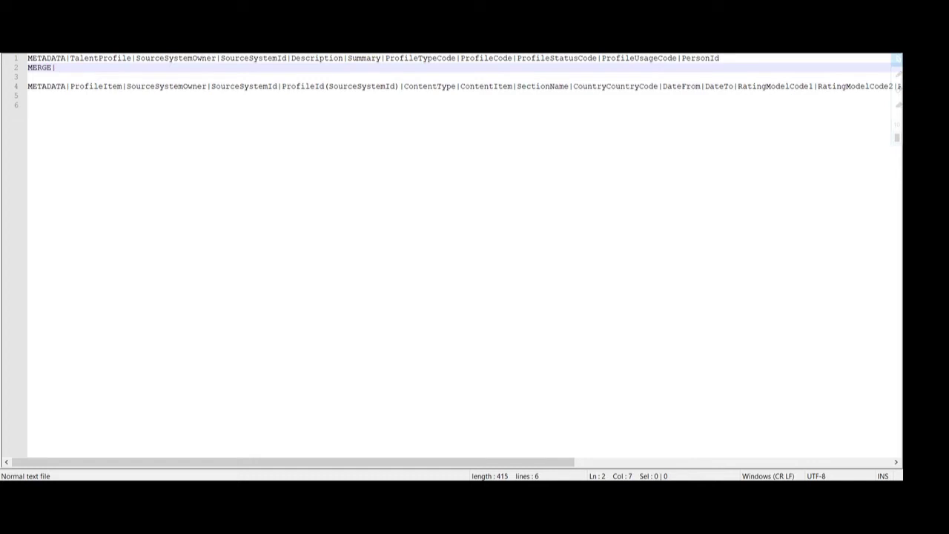
{"action": "double_click", "coordinate": [102, 61]}
{"action": "key", "text": "ctrl+c"}
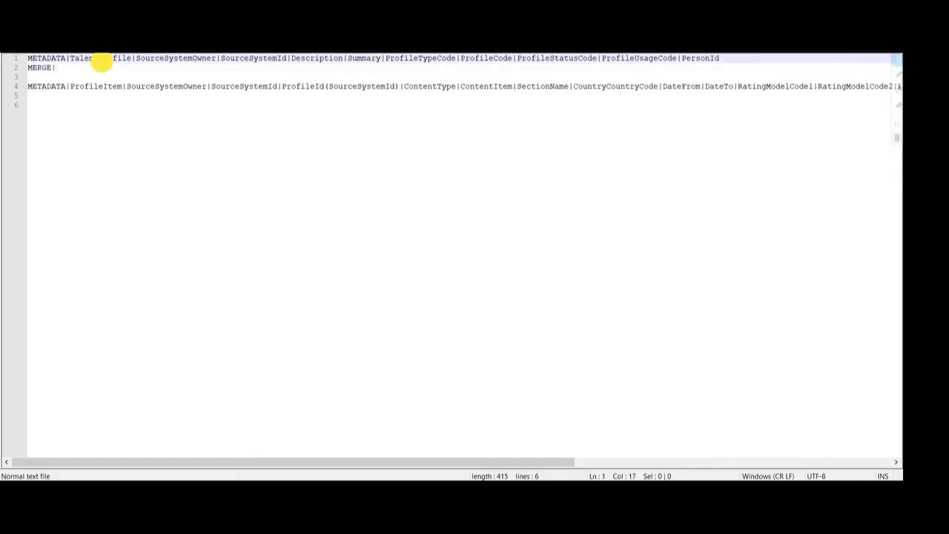
{"action": "left_click", "coordinate": [73, 68]}
{"action": "key", "text": "ctrl+v"}
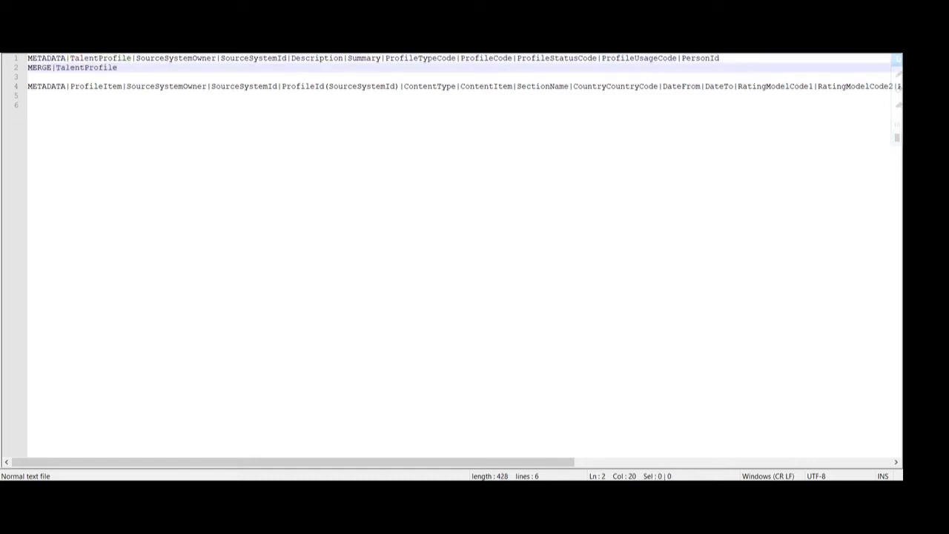
Step: Add SourceSystemOwner XXTEST and SourceSystemId XXTEST_TALENT2 to the TalentProfile MERGE line, leaving Description and Summary empty
{"action": "type", "text": "|XXTEST|XXTEST_ TALENT2"}
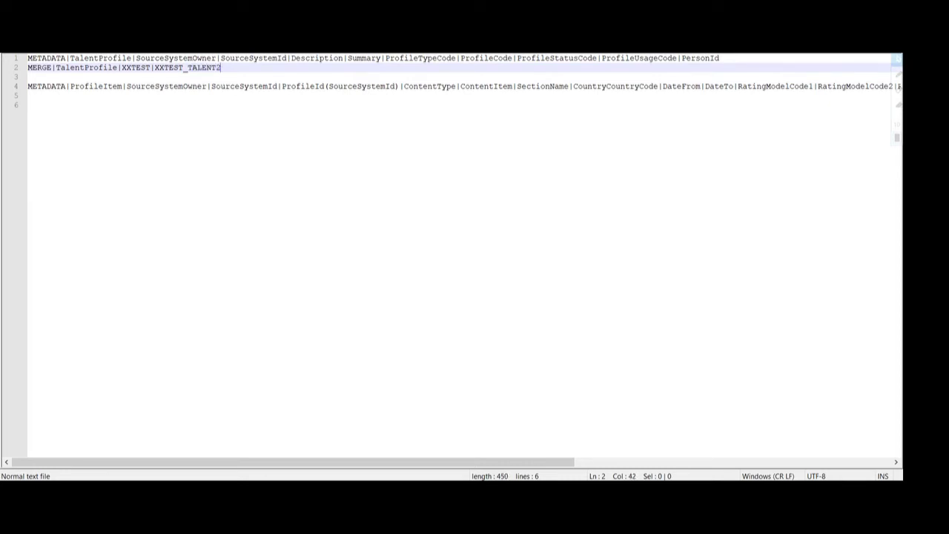
{"action": "type", "text": "||"}
{"action": "double_click", "coordinate": [364, 59]}
{"action": "left_click", "coordinate": [237, 67]}
{"action": "type", "text": "|||"}
Step: Copy PERSON from the notes into the TalentProfile MERGE line as the ProfileTypeCode, followed by a delimiter
{"action": "double_click", "coordinate": [420, 58]}
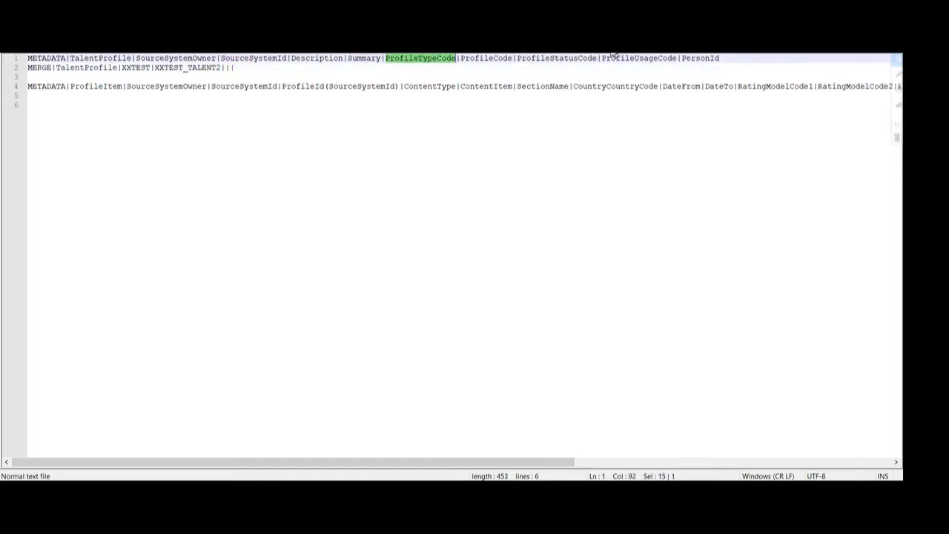
{"action": "left_click", "coordinate": [614, 55]}
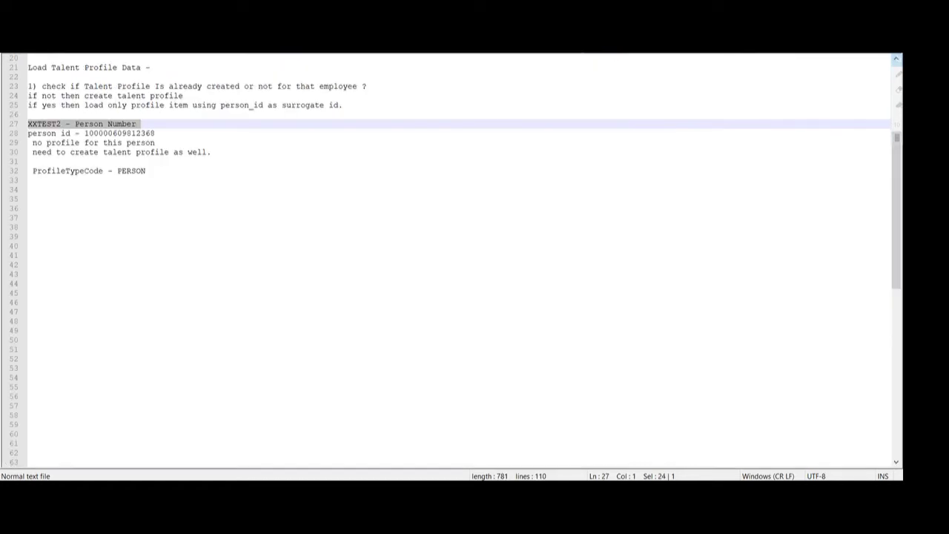
{"action": "double_click", "coordinate": [132, 171]}
{"action": "key", "text": "ctrl+c"}
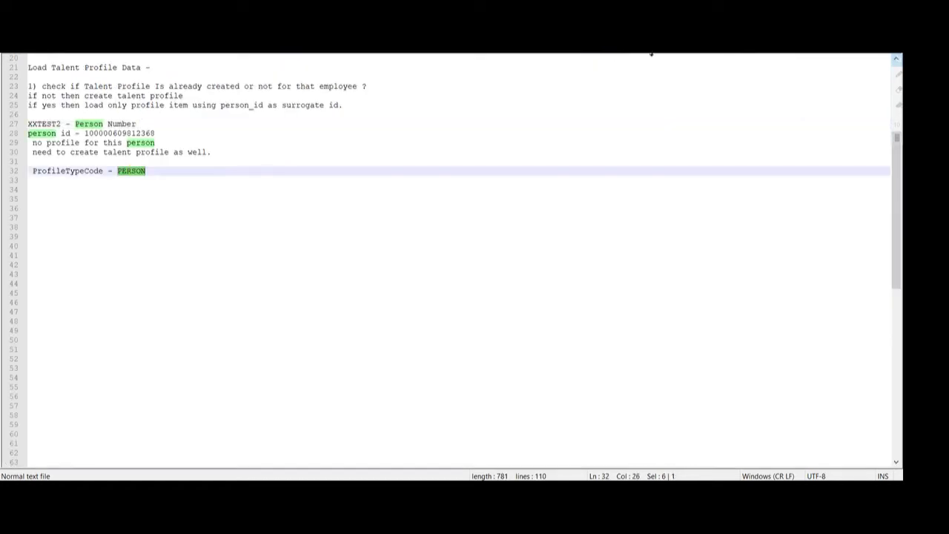
{"action": "left_click", "coordinate": [651, 54]}
{"action": "left_click", "coordinate": [235, 67]}
{"action": "key", "text": "ctrl+v"}
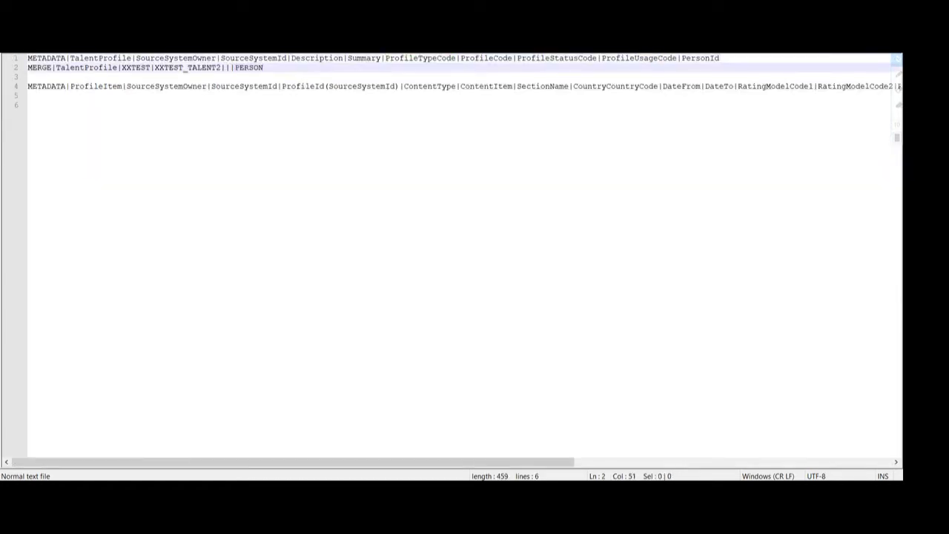
{"action": "type", "text": "|"}
Step: Add PERSON_TALENT as the ProfileCode in the MERGE line and check it against the METADATA attribute order
{"action": "double_click", "coordinate": [540, 59]}
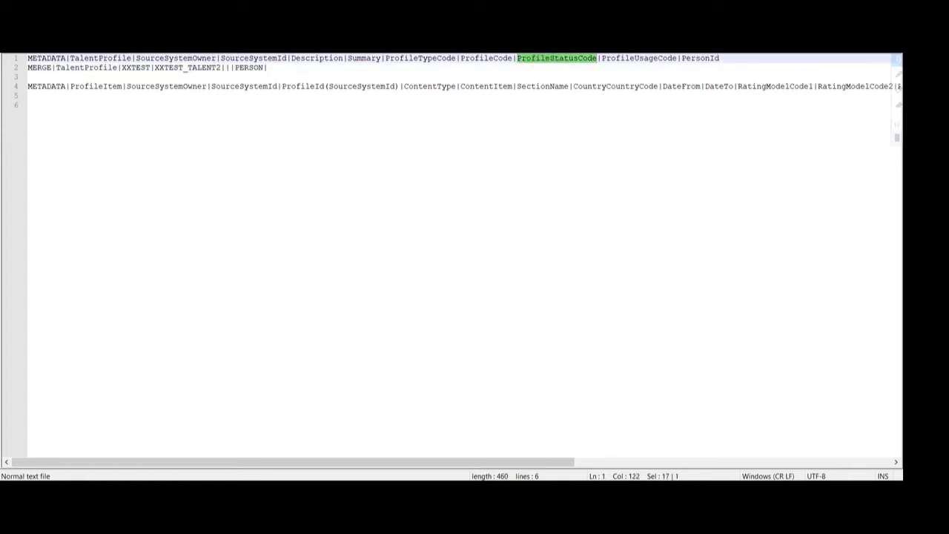
{"action": "key", "text": "Down"}
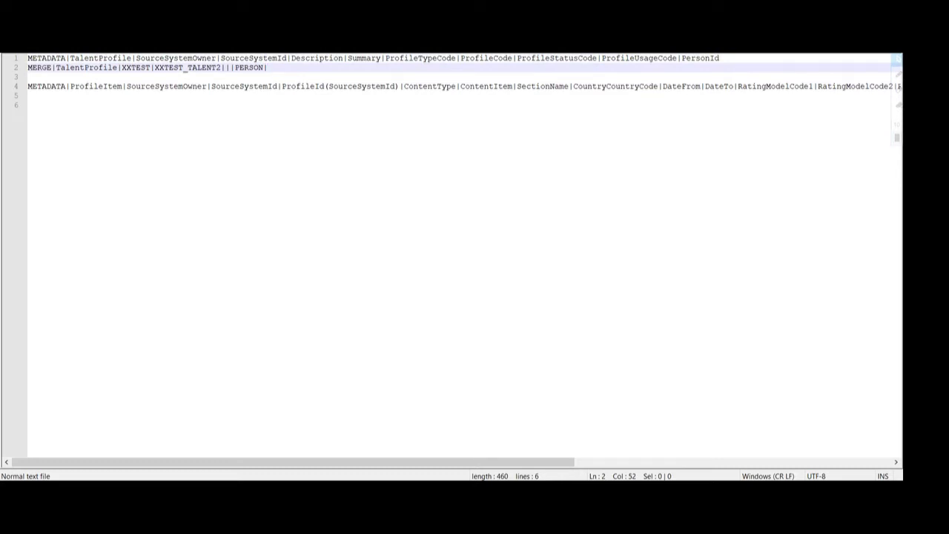
{"action": "type", "text": "PERSON_TALENT|"}
{"action": "double_click", "coordinate": [289, 69]}
{"action": "left_click", "coordinate": [563, 57]}
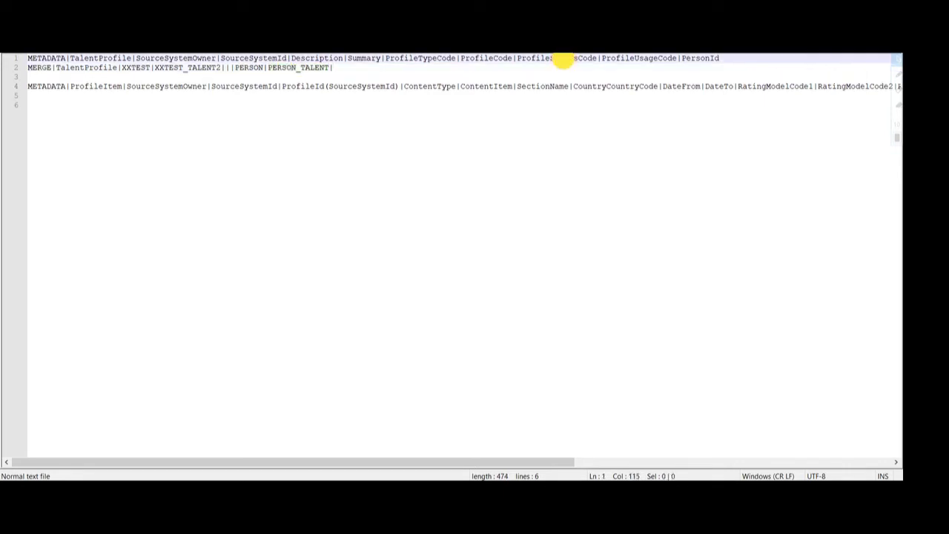
{"action": "double_click", "coordinate": [562, 59]}
{"action": "double_click", "coordinate": [485, 59]}
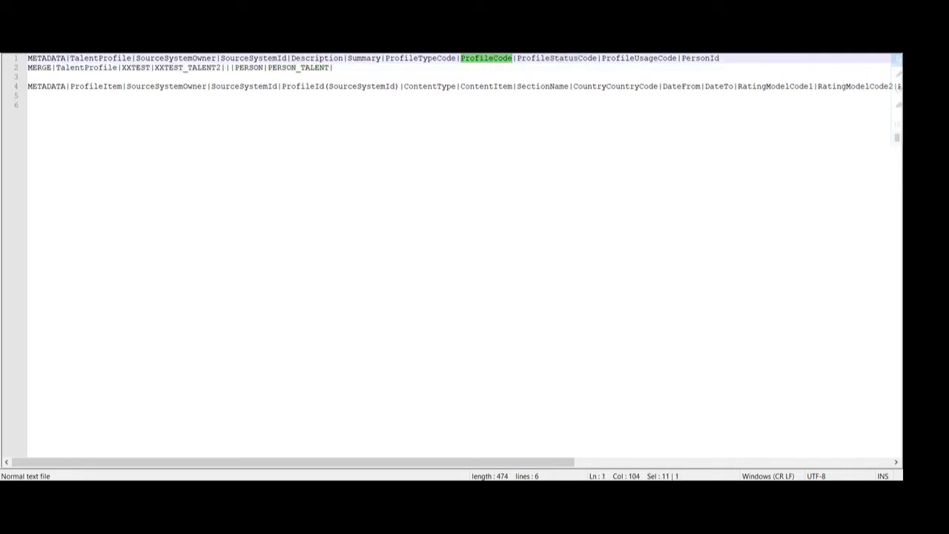
{"action": "double_click", "coordinate": [297, 69]}
Step: Add ProfileStatusCode A and ProfileUsageCode P to the TalentProfile MERGE line, each followed by a delimiter
{"action": "double_click", "coordinate": [546, 60]}
{"action": "left_click", "coordinate": [361, 68]}
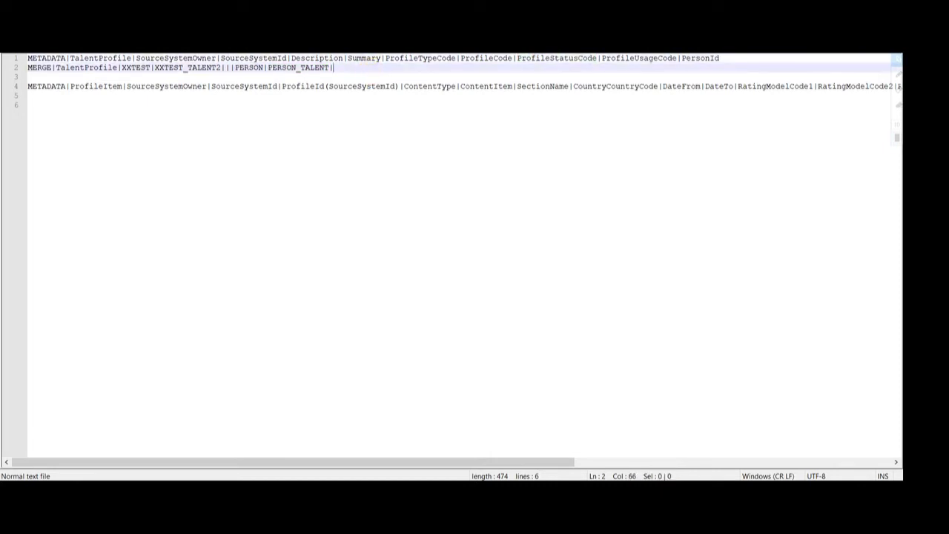
{"action": "type", "text": "A|"}
{"action": "double_click", "coordinate": [639, 59]}
{"action": "left_click", "coordinate": [355, 69]}
{"action": "type", "text": "P"}
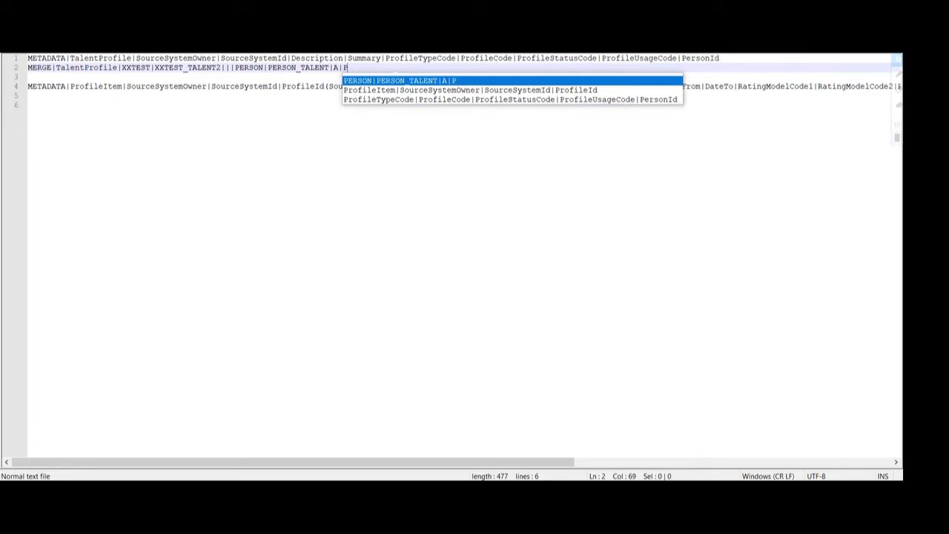
{"action": "type", "text": "|"}
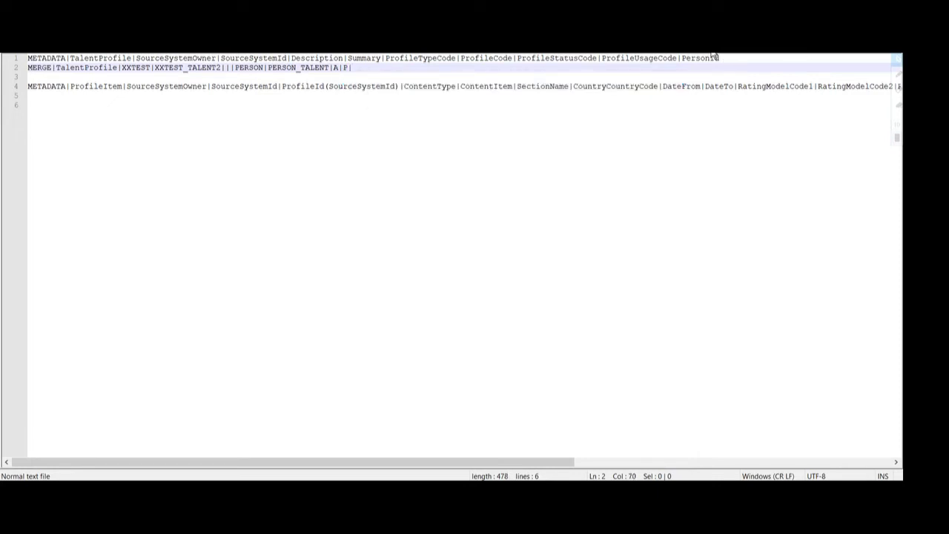
Step: Copy the employee's person id from the notes and place it as the PersonId at the end of the MERGE line
{"action": "double_click", "coordinate": [700, 59]}
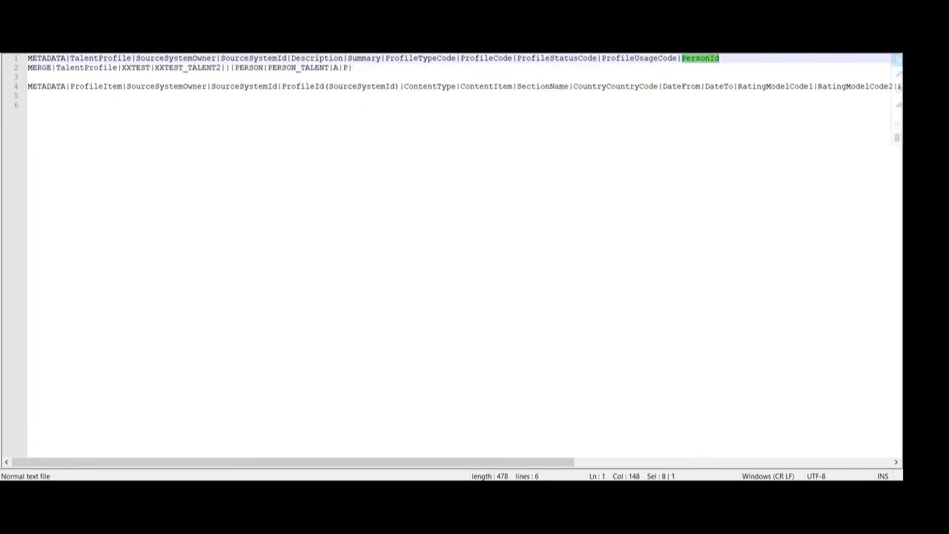
{"action": "left_click", "coordinate": [613, 51]}
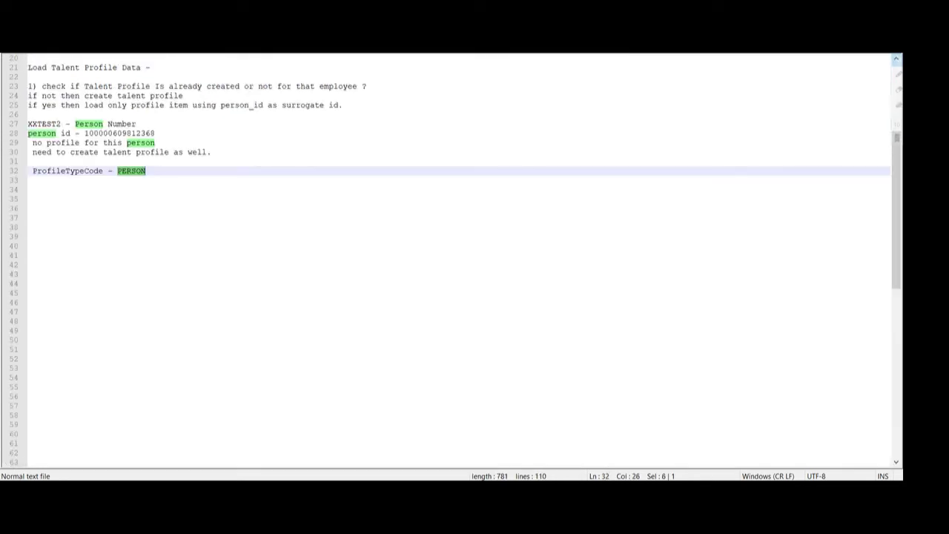
{"action": "double_click", "coordinate": [127, 133]}
{"action": "key", "text": "ctrl+c"}
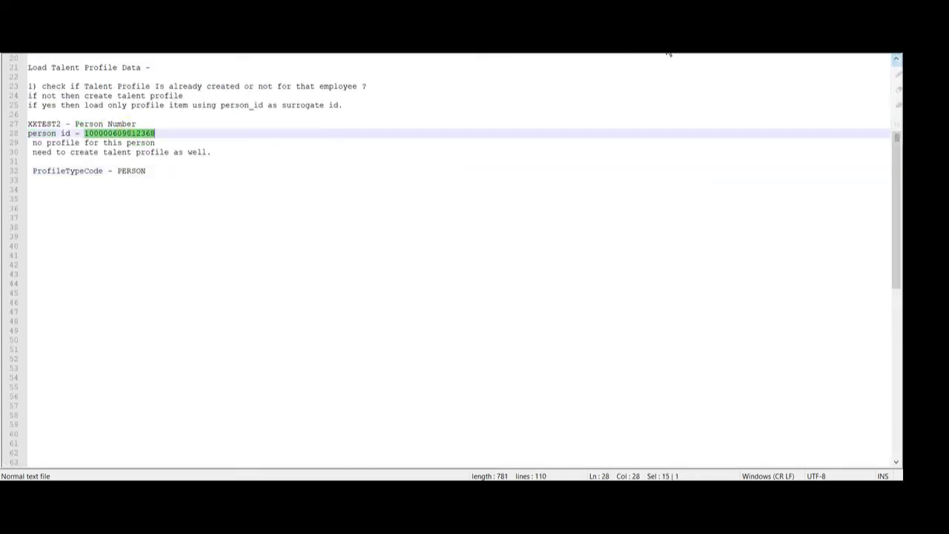
{"action": "left_click", "coordinate": [667, 52]}
{"action": "left_click", "coordinate": [353, 67]}
{"action": "key", "text": "ctrl+v"}
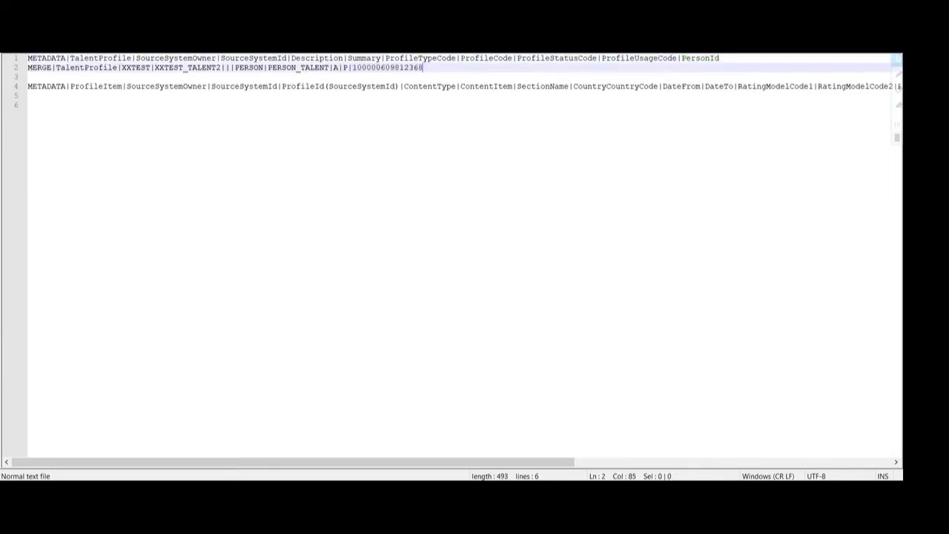
Step: Copy ProfileItem from the second METADATA line into the notes as the heading "ProfileItem----", followed by a blank line
{"action": "double_click", "coordinate": [98, 86]}
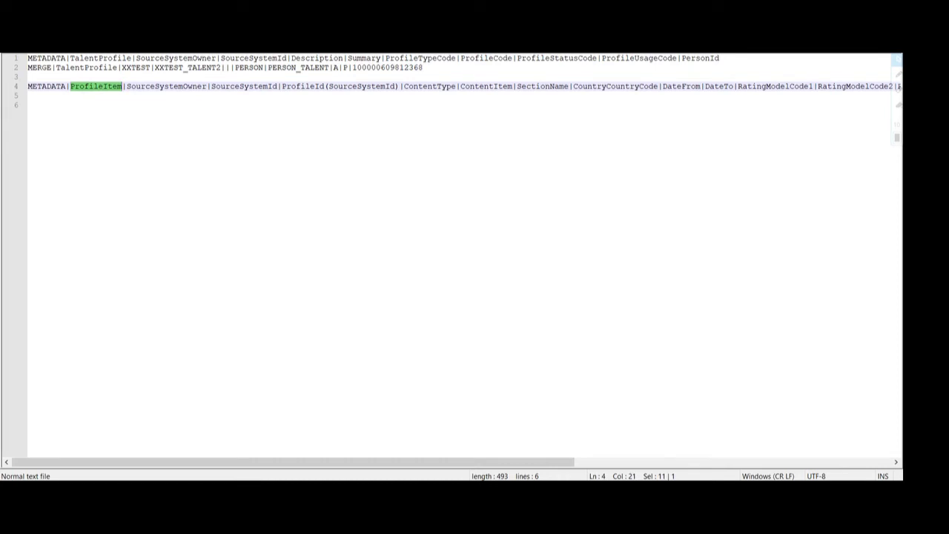
{"action": "left_click_drag", "start_coordinate": [440, 70], "coordinate": [13, 59]}
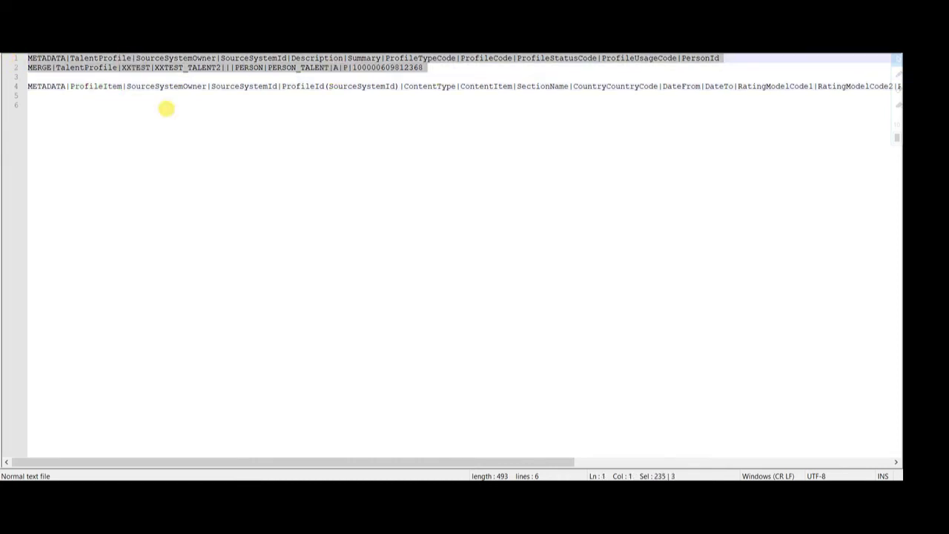
{"action": "left_click", "coordinate": [166, 108]}
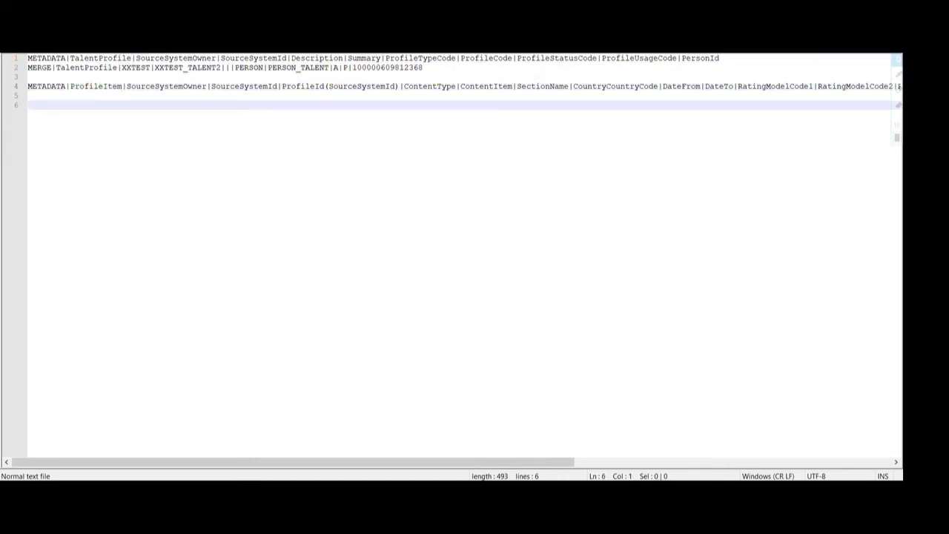
{"action": "double_click", "coordinate": [104, 86]}
{"action": "key", "text": "ctrl+c"}
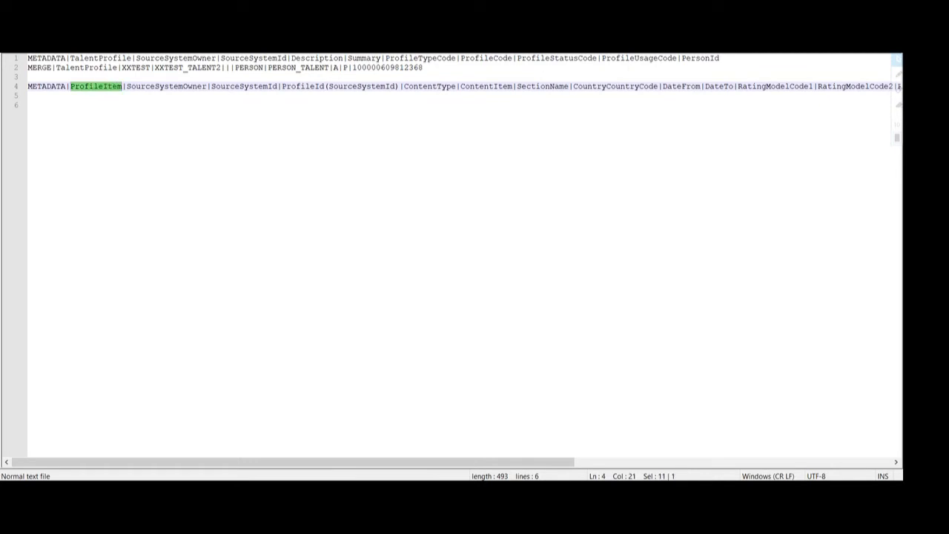
{"action": "key", "text": "ctrl+Tab"}
{"action": "left_click", "coordinate": [205, 192]}
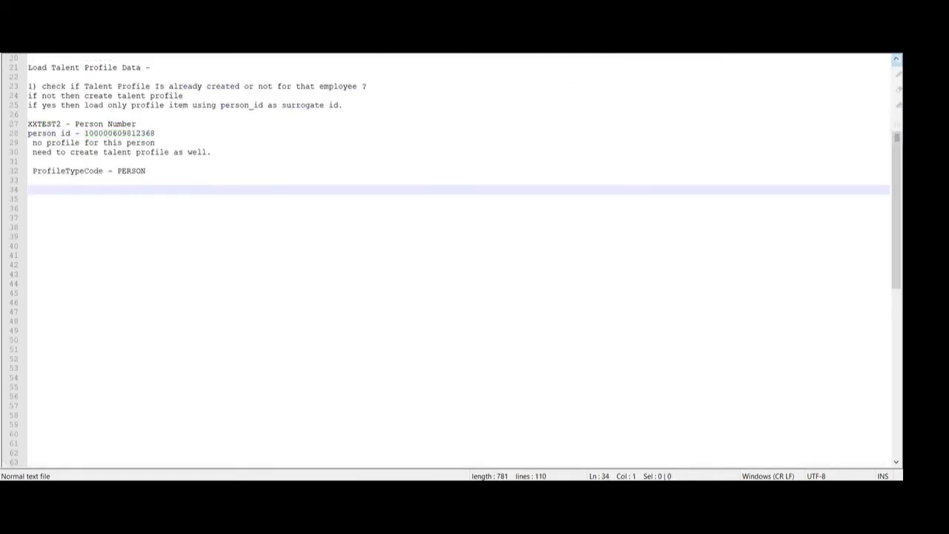
{"action": "key", "text": "ctrl+v"}
{"action": "type", "text": "----"}
{"action": "key", "text": "Return"}
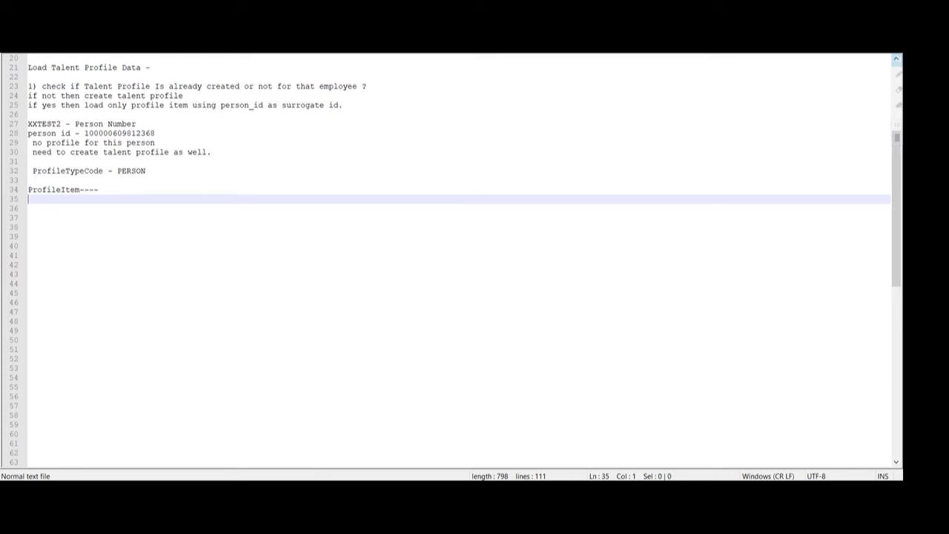
{"action": "key", "text": "Return"}
Step: Copy the SectionName attribute from the ProfileItem METADATA line into the notes below the heading, followed by a dash
{"action": "left_click", "coordinate": [654, 47]}
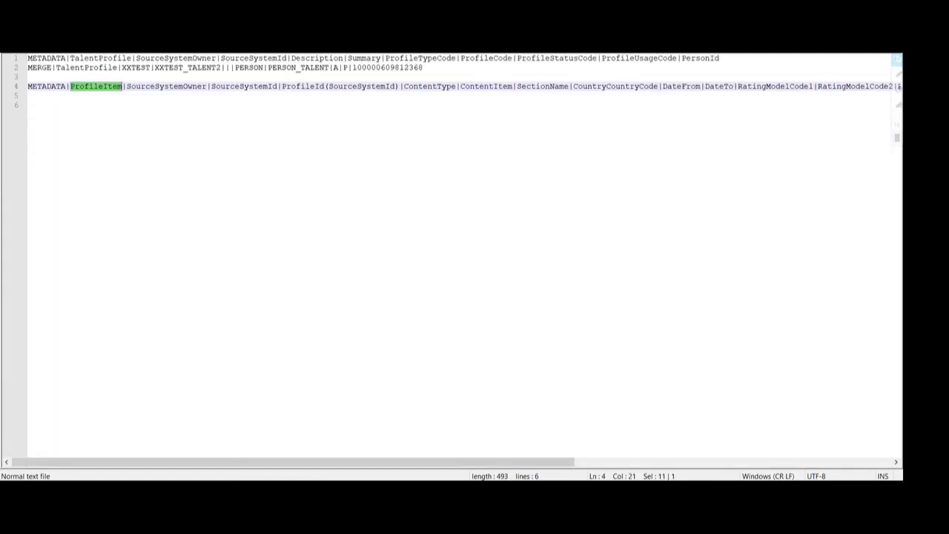
{"action": "double_click", "coordinate": [547, 87]}
{"action": "key", "text": "ctrl+c"}
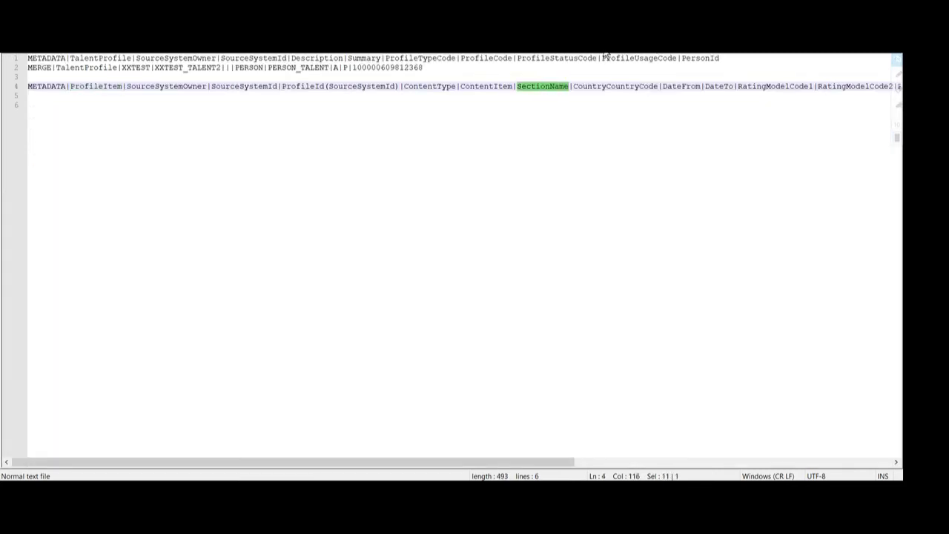
{"action": "key", "text": "ctrl+Tab"}
{"action": "key", "text": "ctrl+v"}
{"action": "type", "text": "-"}
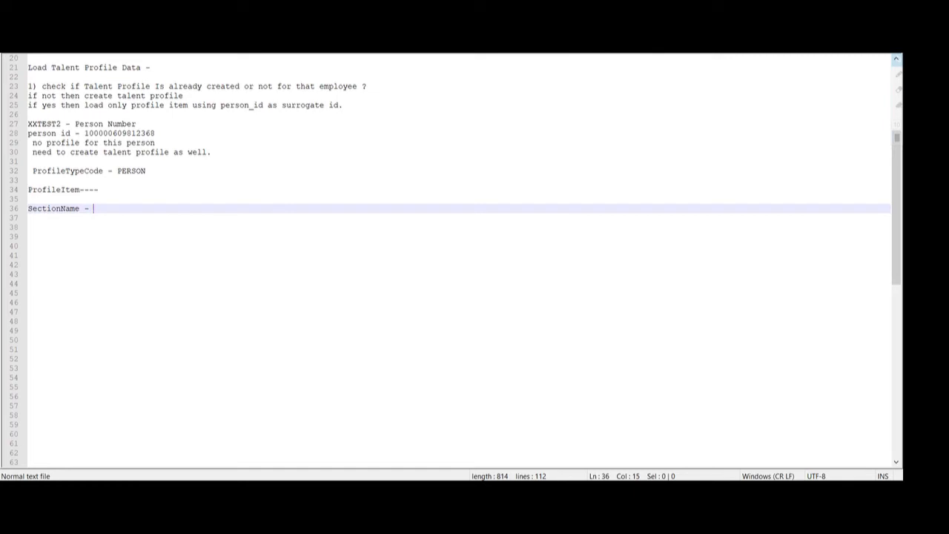
{"action": "double_click", "coordinate": [57, 209]}
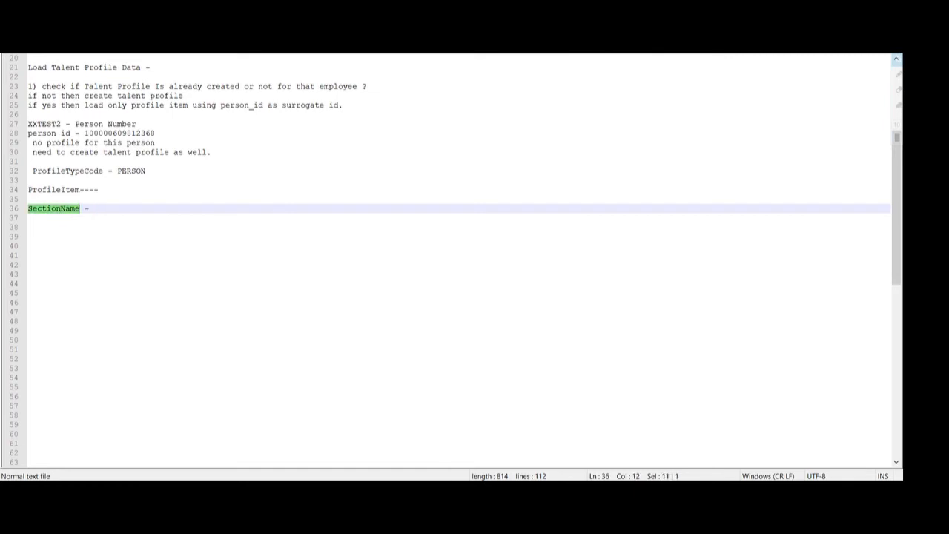
Step: Change the test data set's SQL query to select all columns from hrt_profile_typ_sections_vl where name ='Languages', and apply it
{"action": "key", "text": "alt+Tab"}
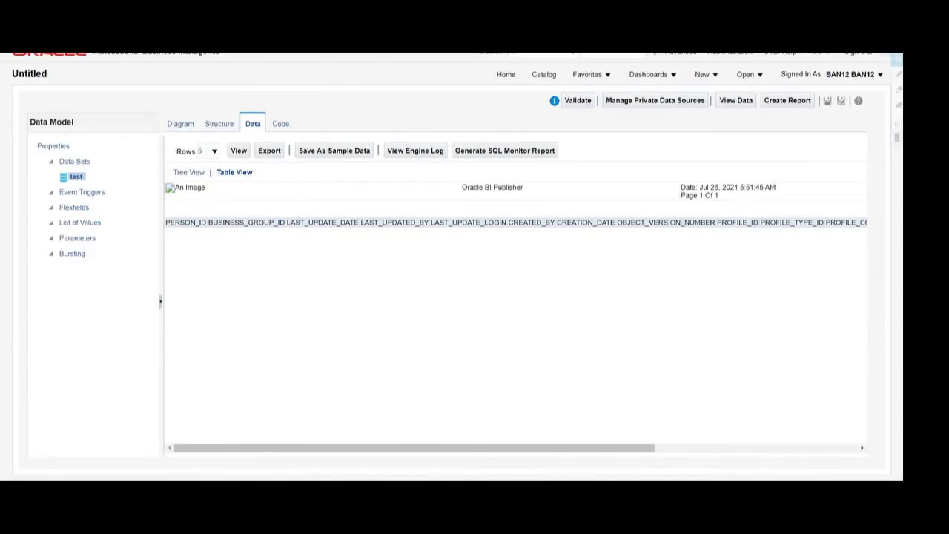
{"action": "left_click", "coordinate": [176, 124]}
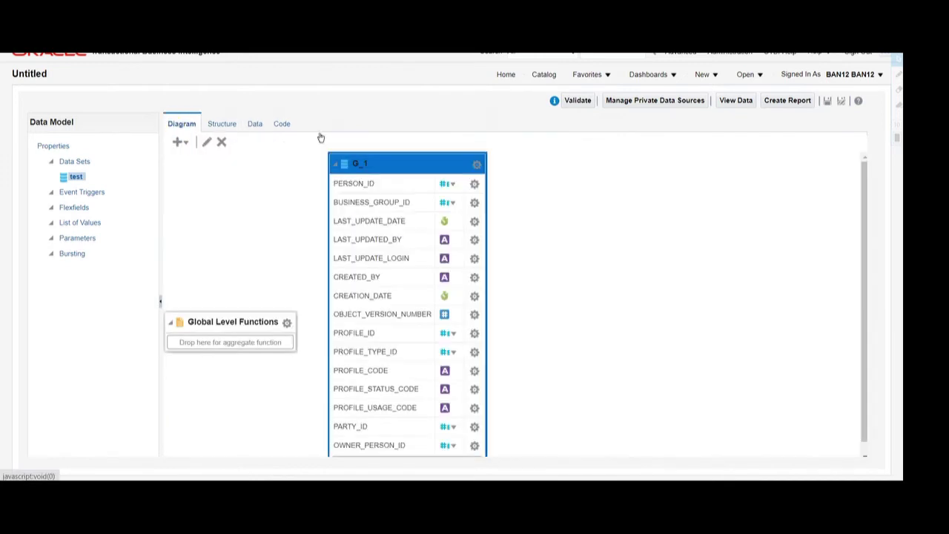
{"action": "left_click", "coordinate": [476, 163]}
{"action": "left_click", "coordinate": [513, 306]}
{"action": "left_click_drag", "start_coordinate": [414, 270], "coordinate": [334, 263]}
{"action": "key", "text": "BackSpace"}
{"action": "type", "text": "hr"}
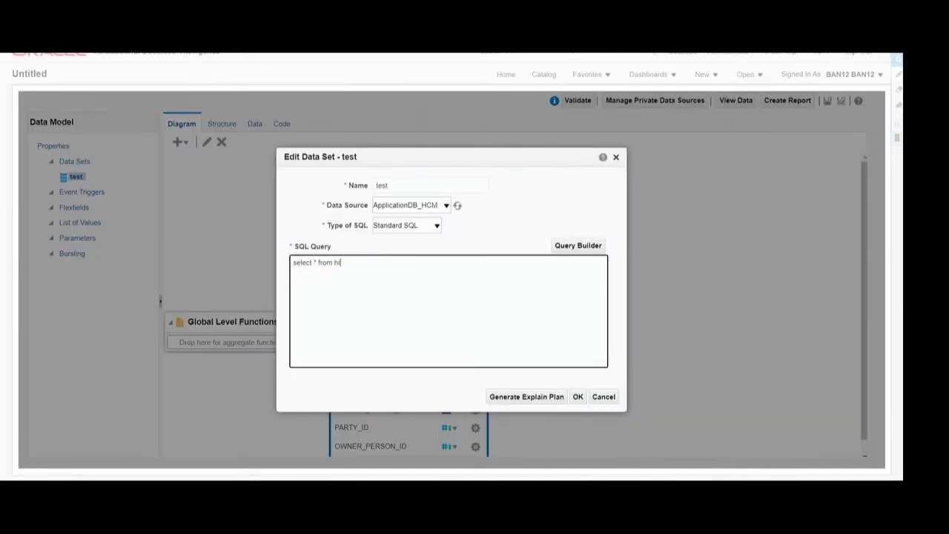
{"action": "type", "text": "t_profile_typ_sections_v"}
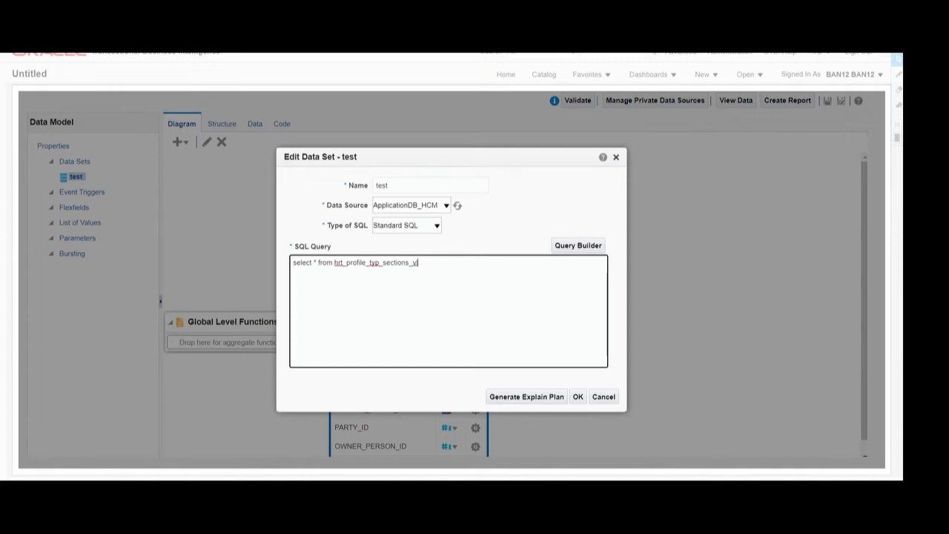
{"action": "type", "text": "l"}
{"action": "key", "text": "Return"}
{"action": "type", "text": "where name ='Languages"}
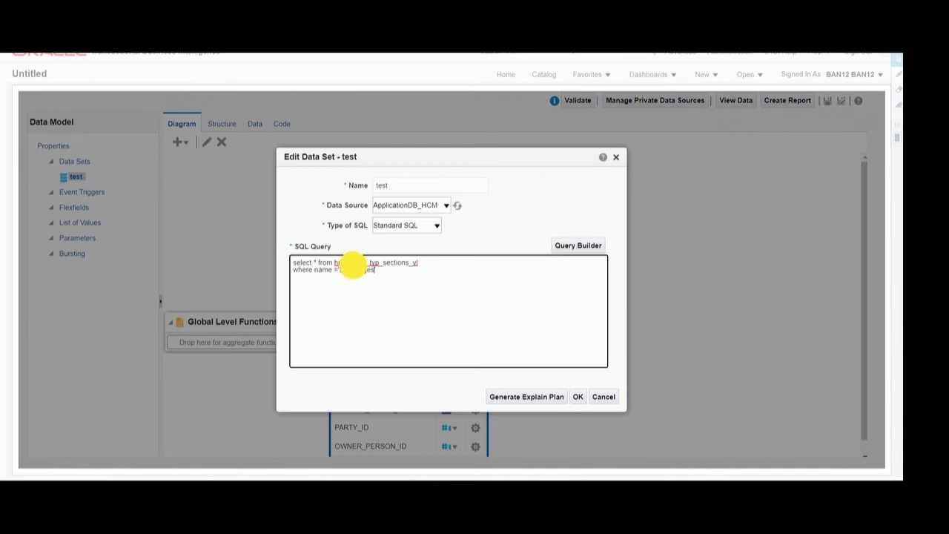
{"action": "double_click", "coordinate": [353, 271]}
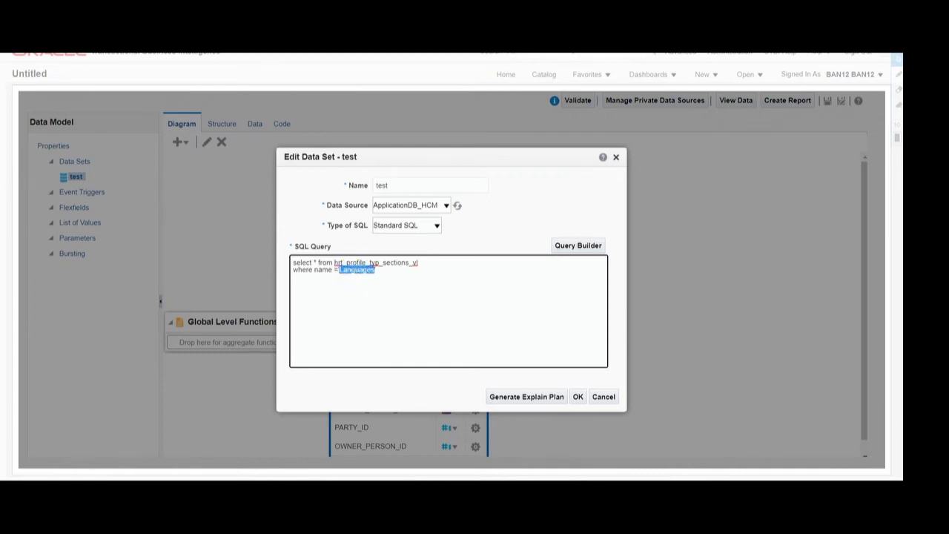
{"action": "left_click", "coordinate": [579, 397]}
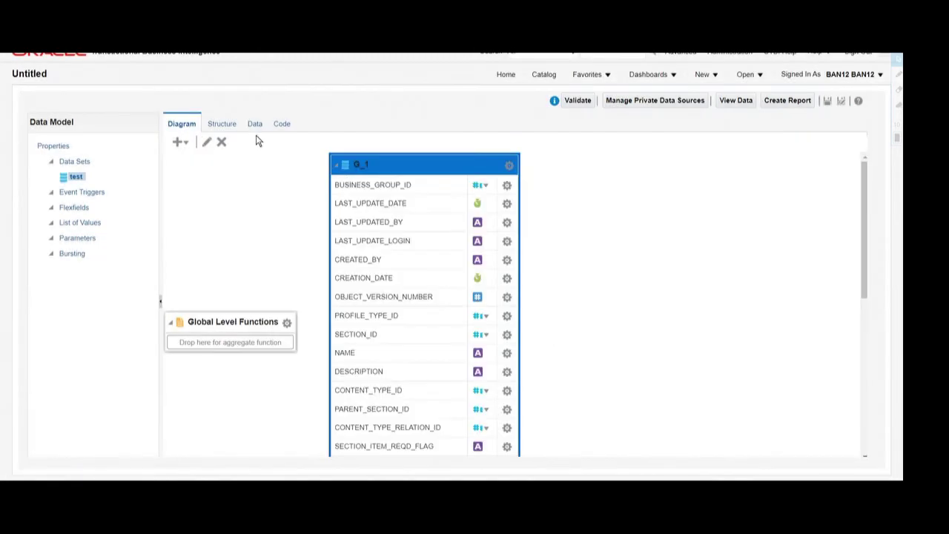
Step: Run the section query in the data model and show its output as a table
{"action": "left_click", "coordinate": [254, 124]}
{"action": "left_click", "coordinate": [238, 152]}
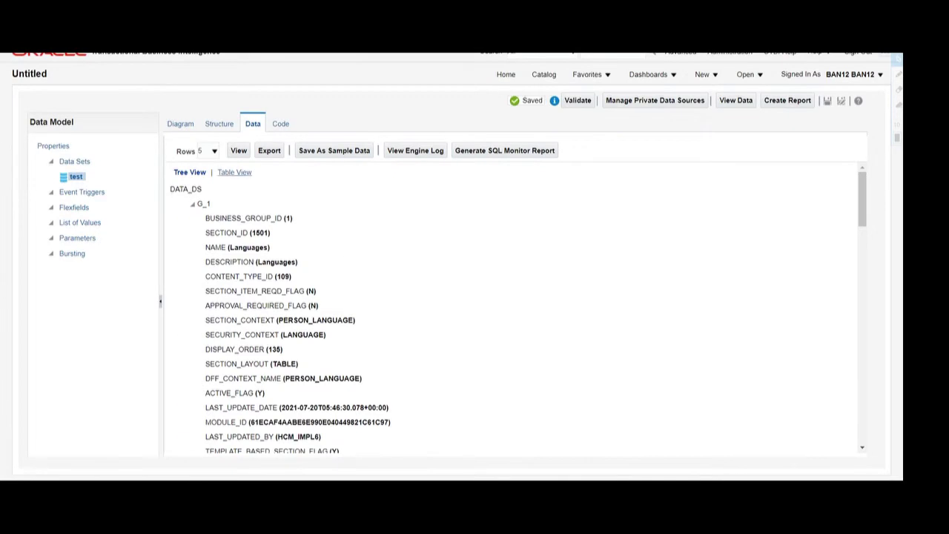
{"action": "left_click", "coordinate": [234, 172]}
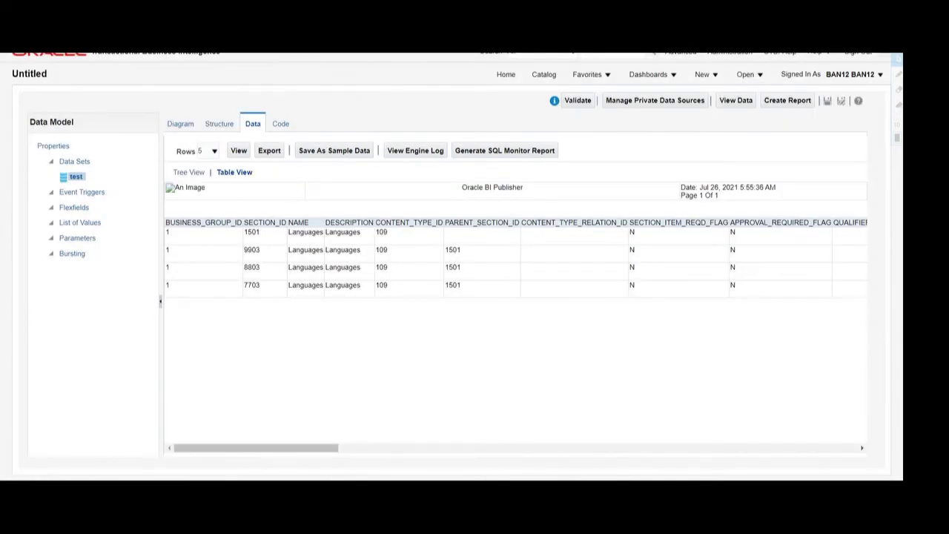
Step: Examine the Languages rows, comparing their NAME, CONTENT_TYPE_ID and PARENT_SECTION_ID values
{"action": "left_click_drag", "start_coordinate": [292, 229], "coordinate": [357, 289]}
{"action": "left_click", "coordinate": [356, 289]}
{"action": "left_click_drag", "start_coordinate": [289, 251], "coordinate": [461, 292]}
{"action": "double_click", "coordinate": [454, 252]}
{"action": "left_click_drag", "start_coordinate": [449, 223], "coordinate": [521, 223]}
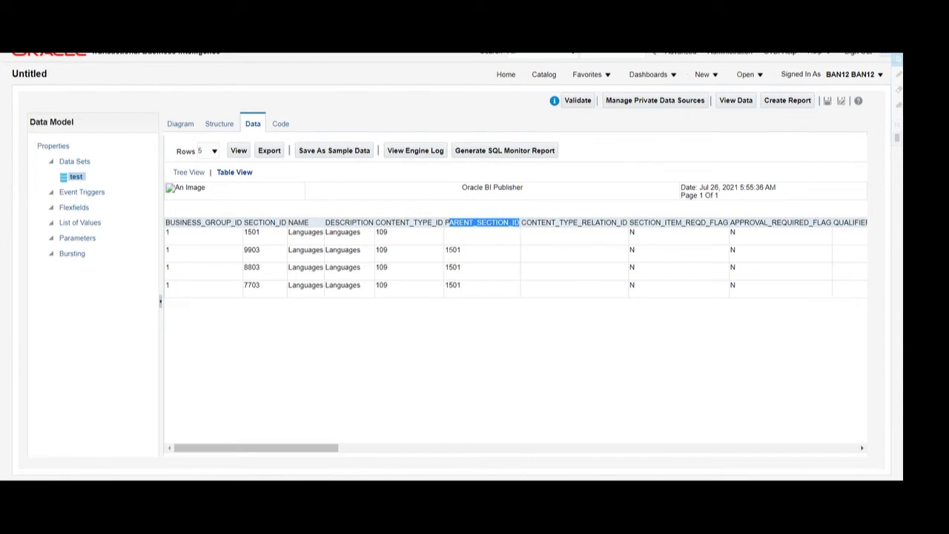
{"action": "double_click", "coordinate": [448, 249]}
{"action": "left_click_drag", "start_coordinate": [288, 234], "coordinate": [395, 235]}
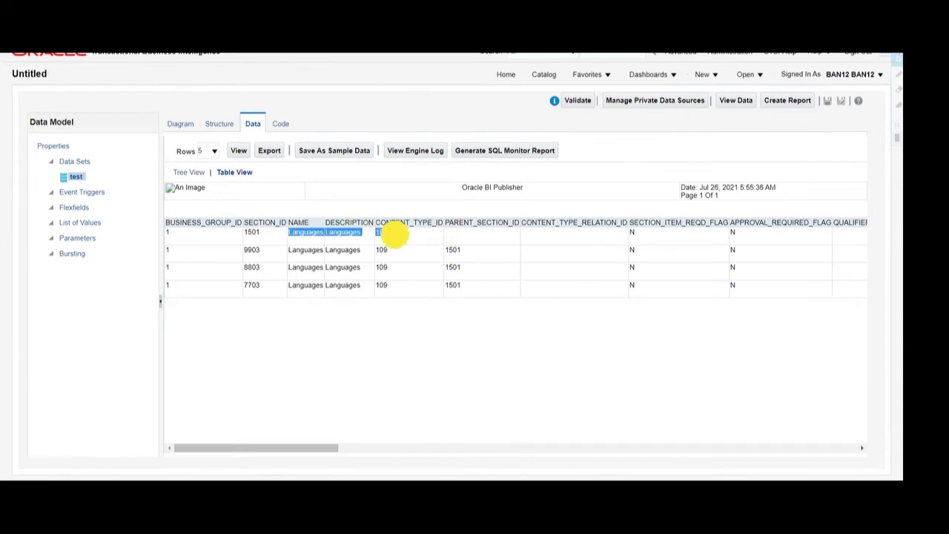
{"action": "double_click", "coordinate": [315, 238]}
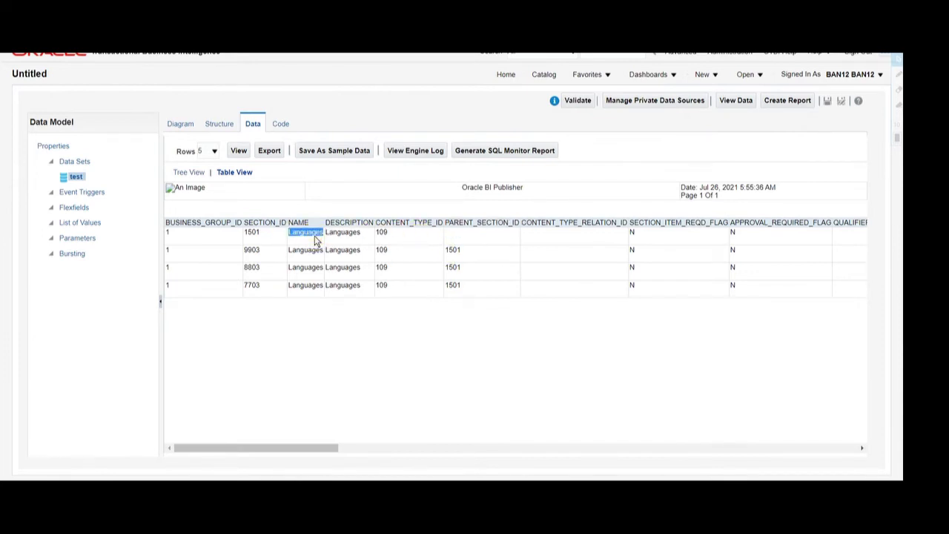
Step: Copy the SECTION_CONTEXT column name into the notes on the SectionName line, followed by "column -"
{"action": "left_click_drag", "start_coordinate": [307, 447], "coordinate": [384, 437]}
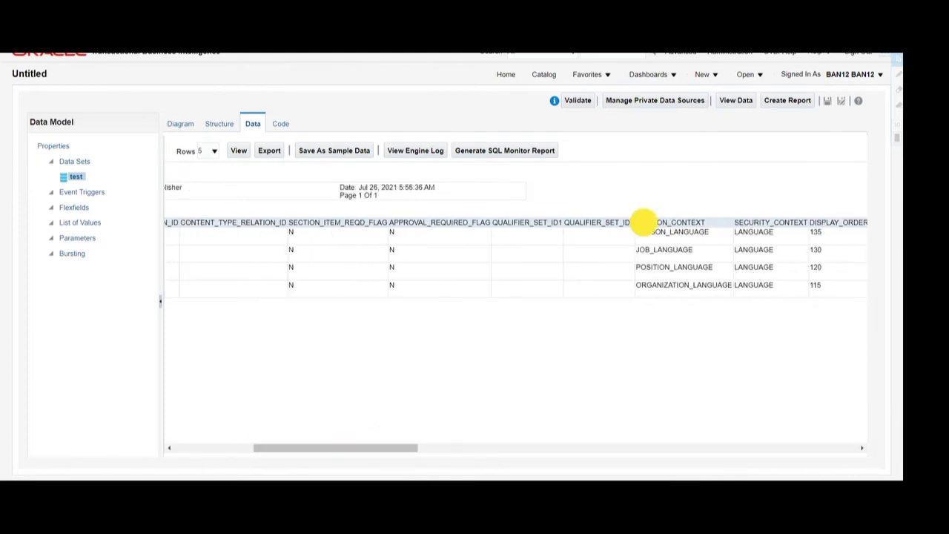
{"action": "left_click_drag", "start_coordinate": [642, 222], "coordinate": [703, 222]}
{"action": "left_click", "coordinate": [650, 224]}
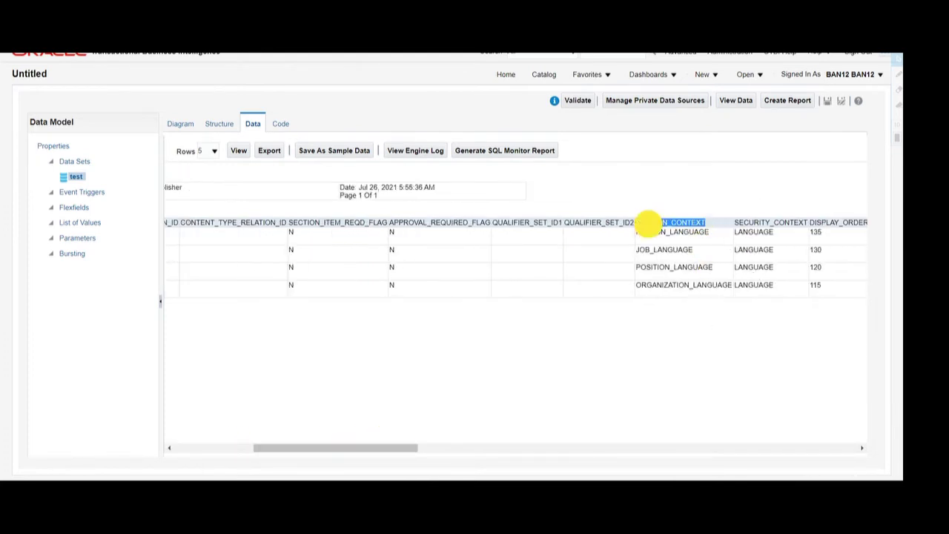
{"action": "left_click_drag", "start_coordinate": [634, 221], "coordinate": [707, 215]}
{"action": "key", "text": "ctrl+c"}
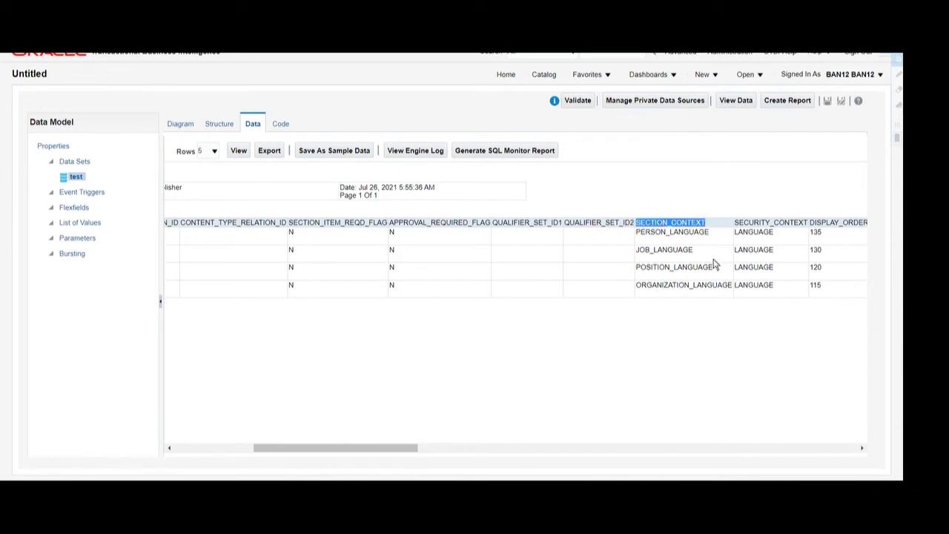
{"action": "key", "text": "alt+Tab"}
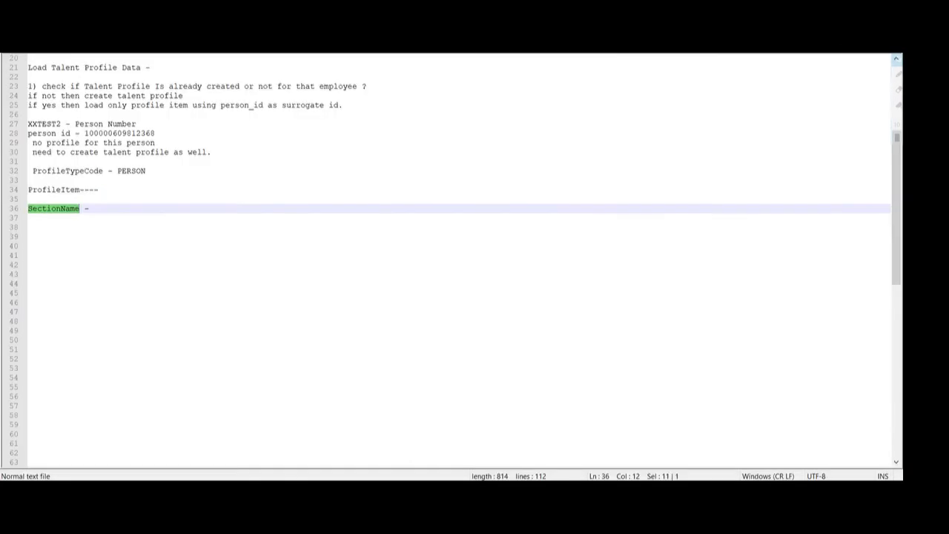
{"action": "left_click", "coordinate": [105, 210]}
{"action": "key", "text": "ctrl+v"}
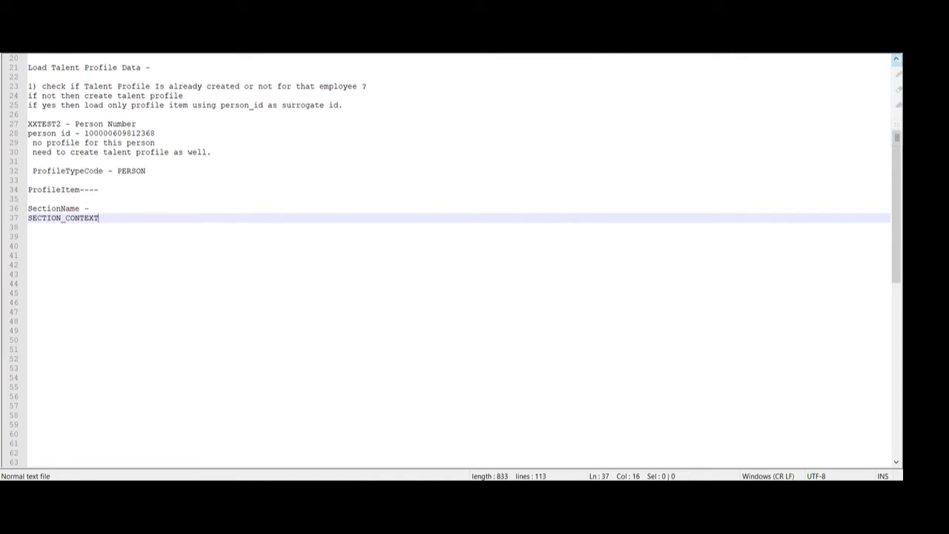
{"action": "type", "text": "column"}
{"action": "key", "text": "Up"}
{"action": "key", "text": "Delete"}
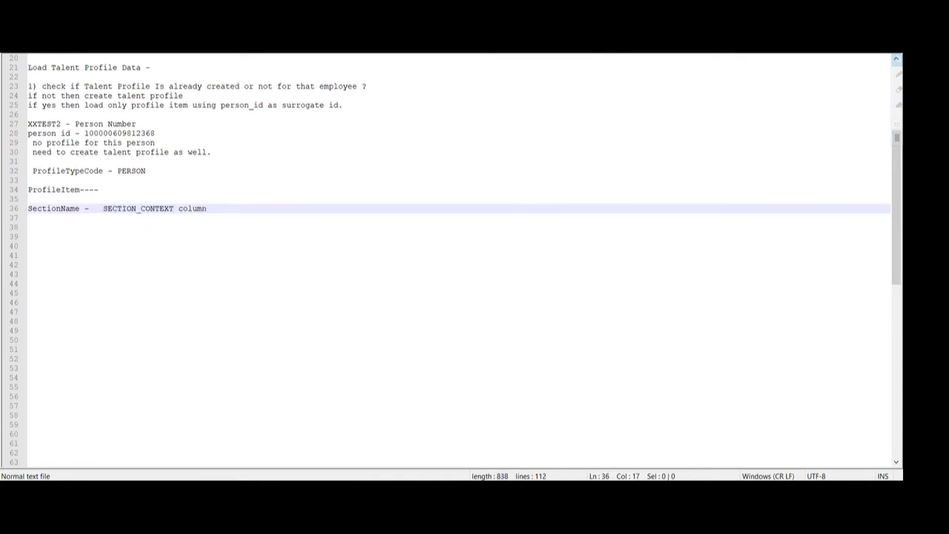
{"action": "key", "text": "End"}
{"action": "type", "text": "-"}
Step: Copy the PERSON_LANGUAGE section context from the query output to the end of the SectionName line in the notes, then start a new line
{"action": "key", "text": "alt+Tab"}
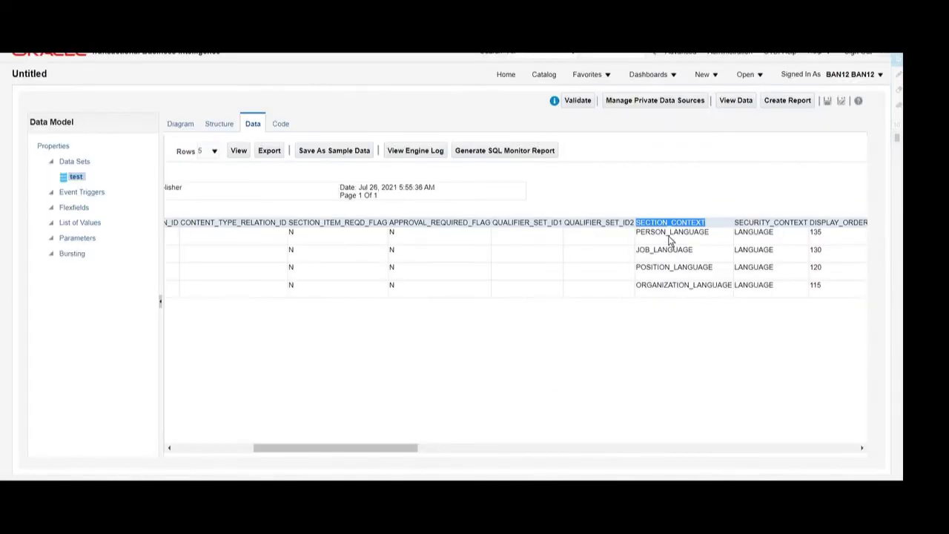
{"action": "double_click", "coordinate": [668, 233]}
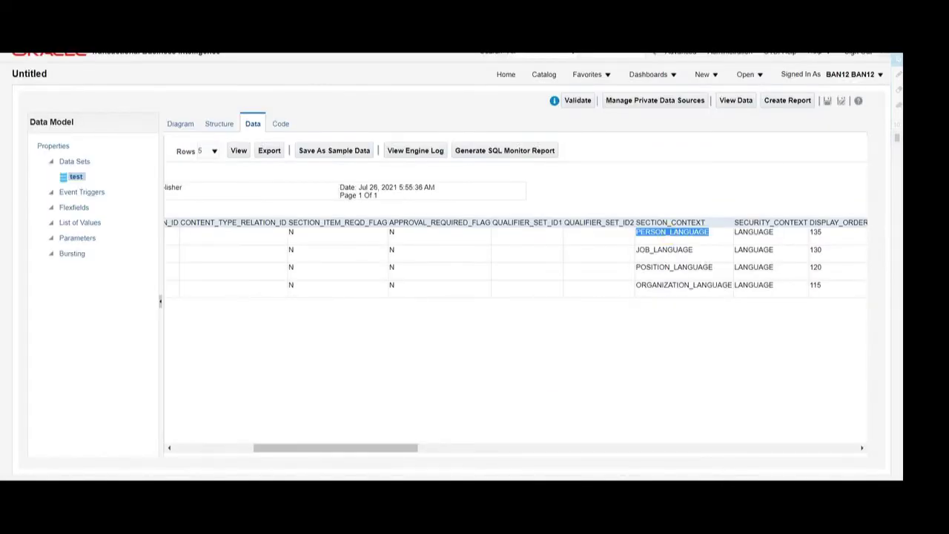
{"action": "left_click_drag", "start_coordinate": [637, 233], "coordinate": [728, 232]}
{"action": "left_click_drag", "start_coordinate": [636, 250], "coordinate": [696, 249]}
{"action": "left_click", "coordinate": [636, 267]}
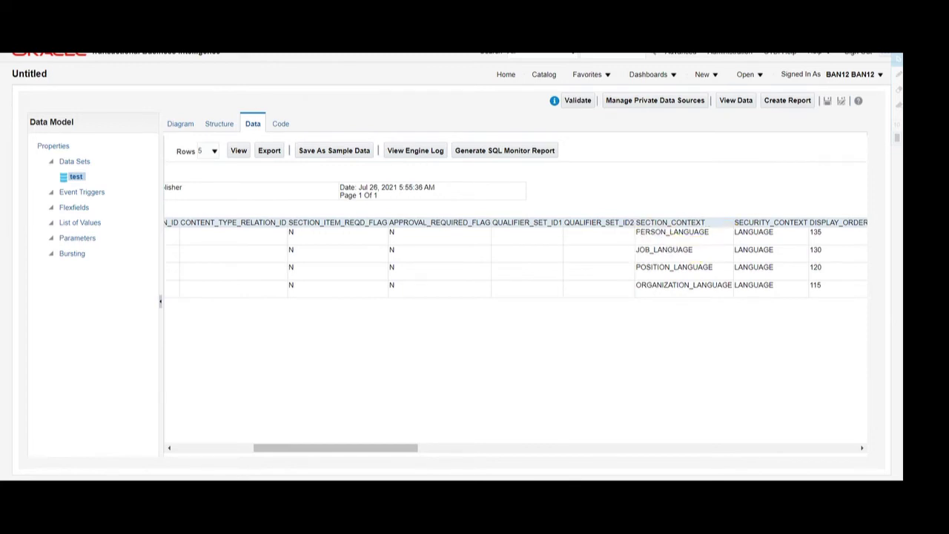
{"action": "left_click_drag", "start_coordinate": [636, 233], "coordinate": [713, 233]}
{"action": "key", "text": "ctrl+c"}
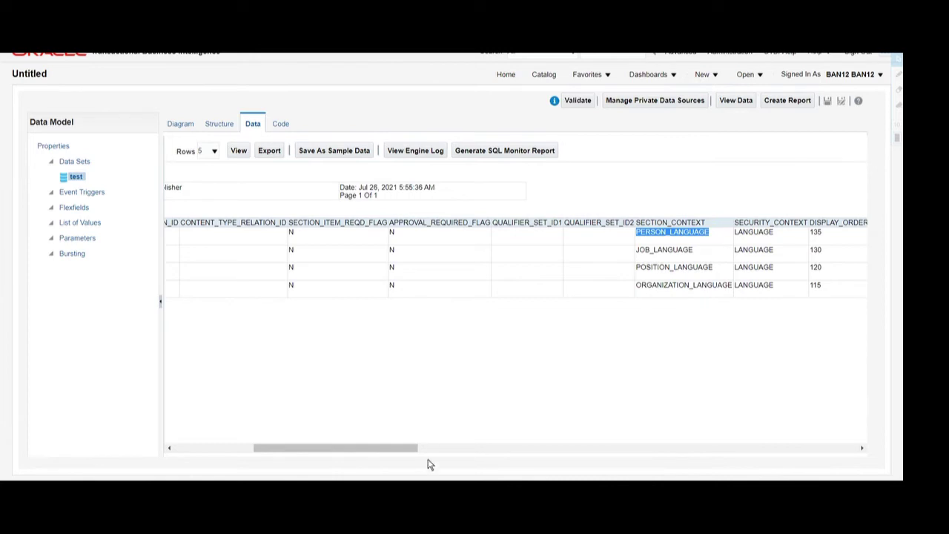
{"action": "left_click", "coordinate": [420, 478]}
{"action": "key", "text": "ctrl+v"}
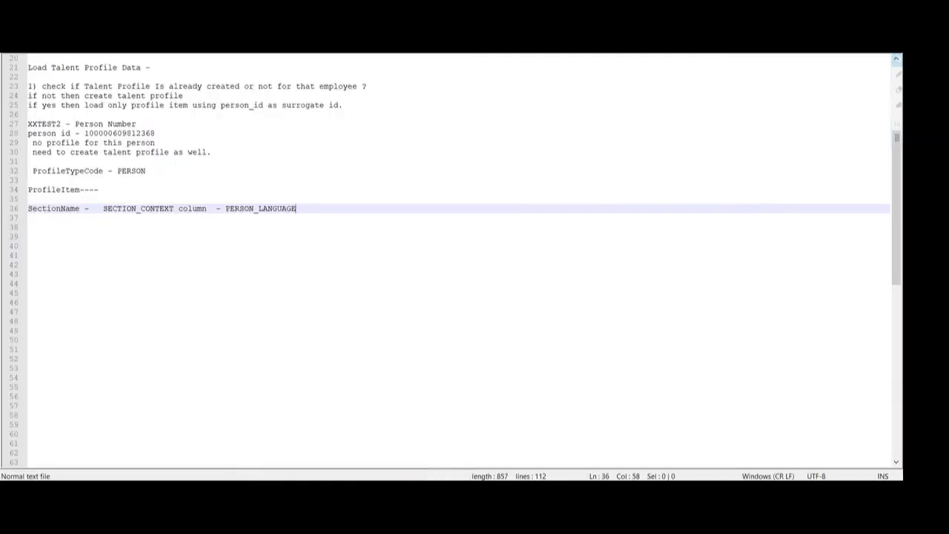
{"action": "key", "text": "Return"}
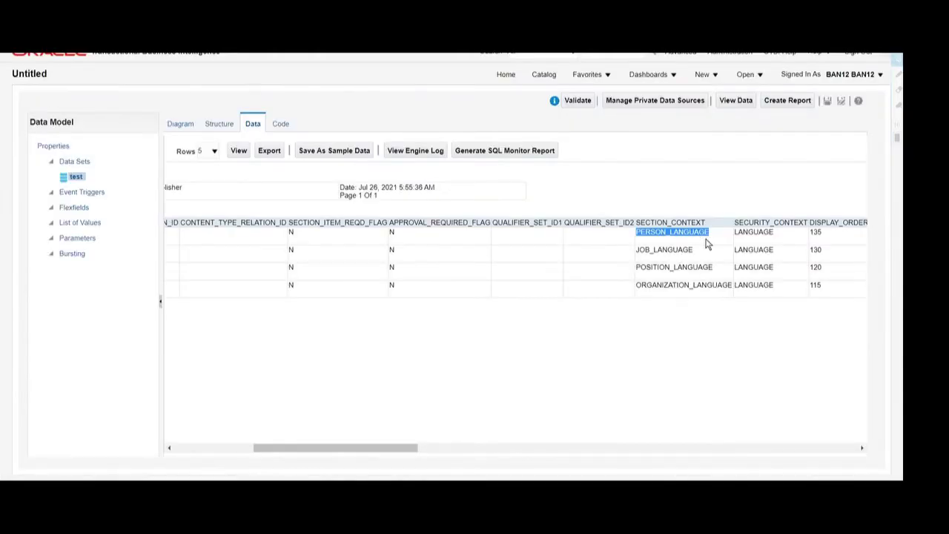
Step: Copy the CONTENT_TYPE_ID column name from the query output into the notes below SectionName, followed by a dash
{"action": "left_click_drag", "start_coordinate": [386, 448], "coordinate": [155, 430]}
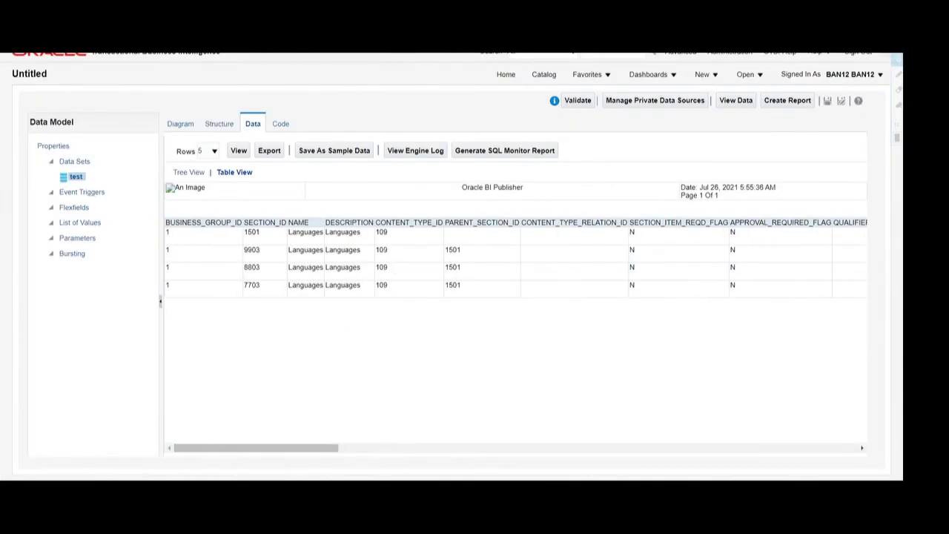
{"action": "double_click", "coordinate": [405, 222]}
{"action": "key", "text": "ctrl+c"}
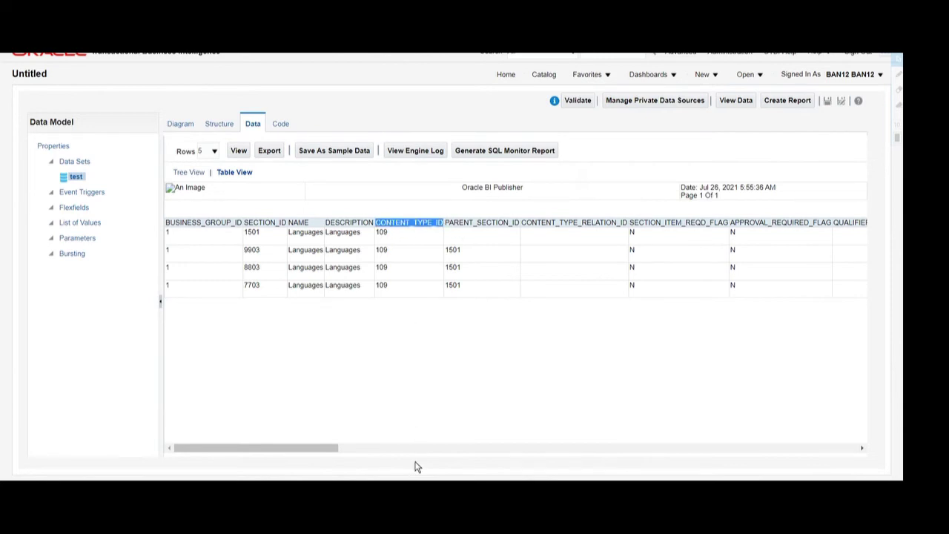
{"action": "left_click", "coordinate": [406, 489]}
{"action": "key", "text": "ctrl+v"}
{"action": "type", "text": "-"}
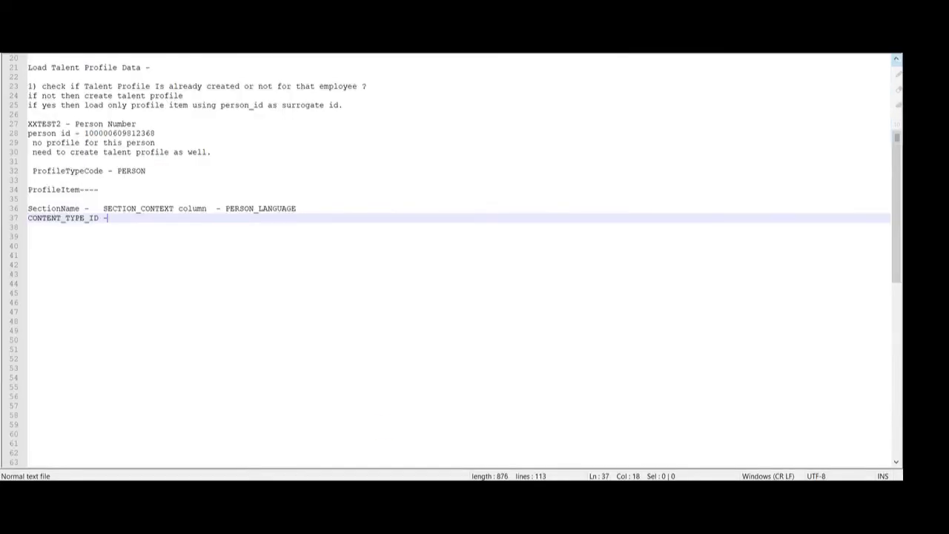
Step: Copy the content type ID 109 of the first Languages row to the CONTENT_TYPE_ID line in the notes and start a new line
{"action": "left_click", "coordinate": [386, 489]}
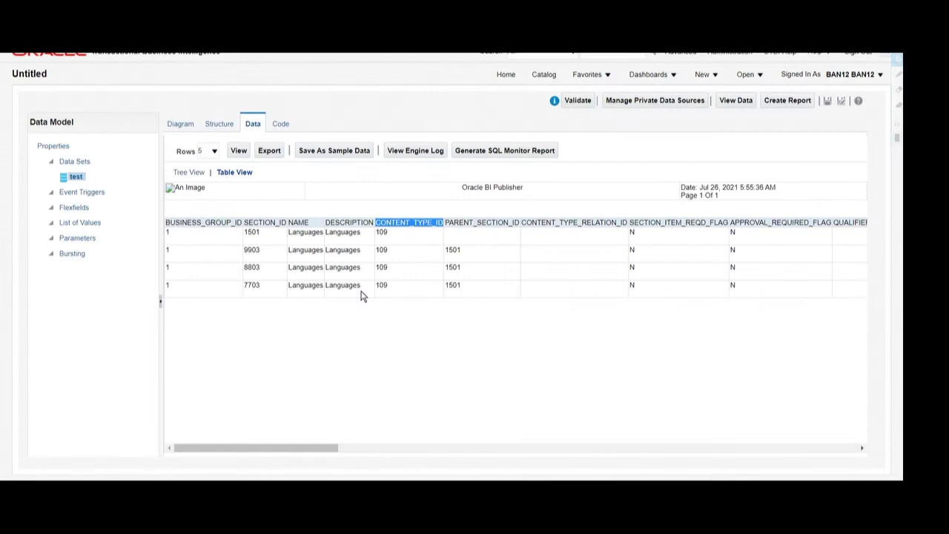
{"action": "double_click", "coordinate": [381, 233]}
{"action": "key", "text": "ctrl+c"}
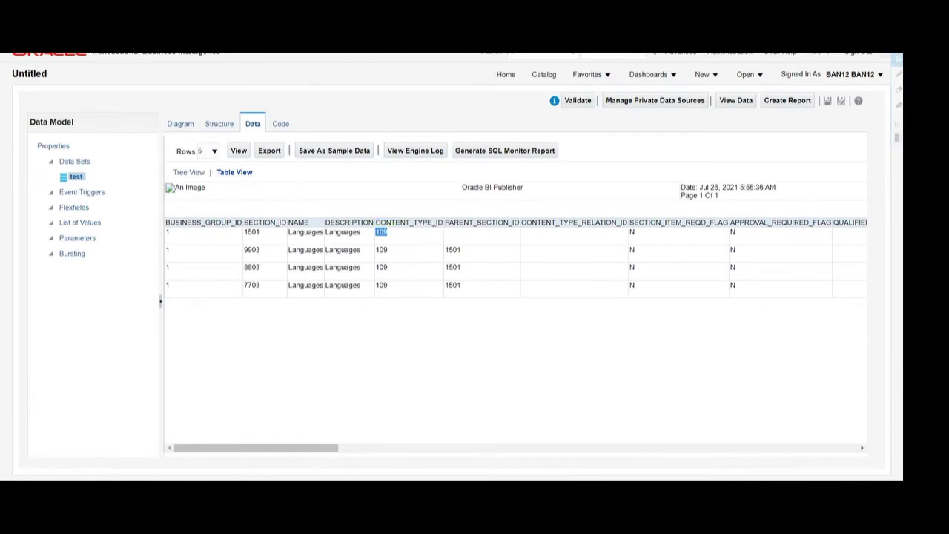
{"action": "key", "text": "alt+Tab"}
{"action": "key", "text": "ctrl+v"}
{"action": "key", "text": "Return"}
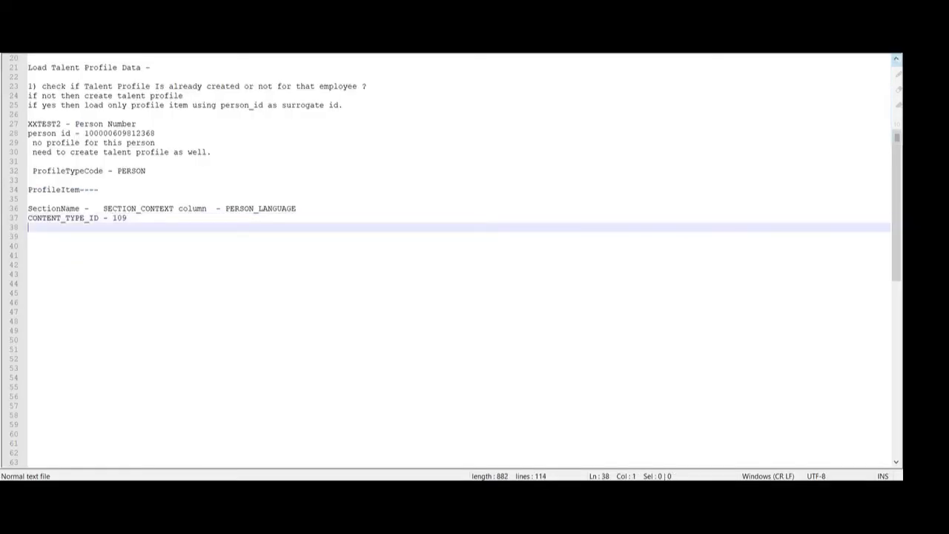
Step: Add a "Content Type -" line to the notes below CONTENT_TYPE_ID
{"action": "type", "text": "Content"}
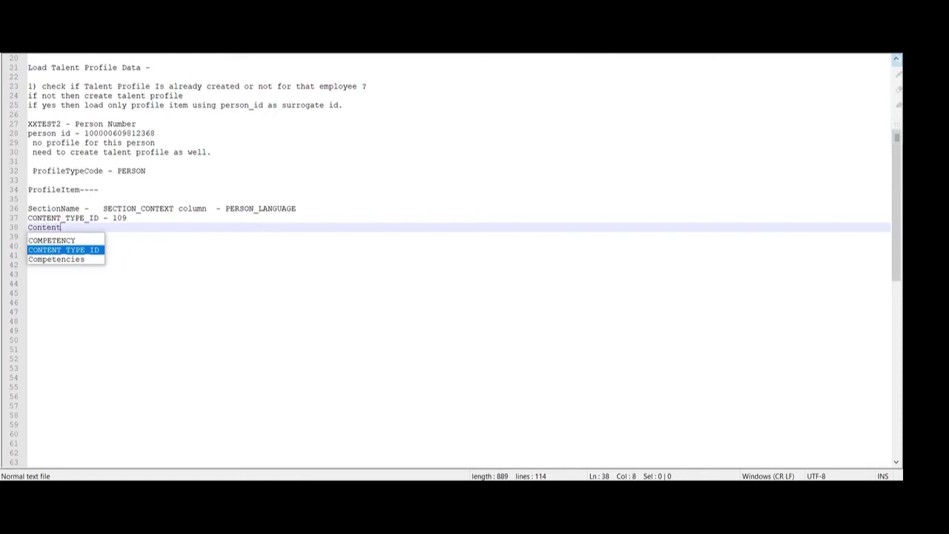
{"action": "type", "text": " Type -"}
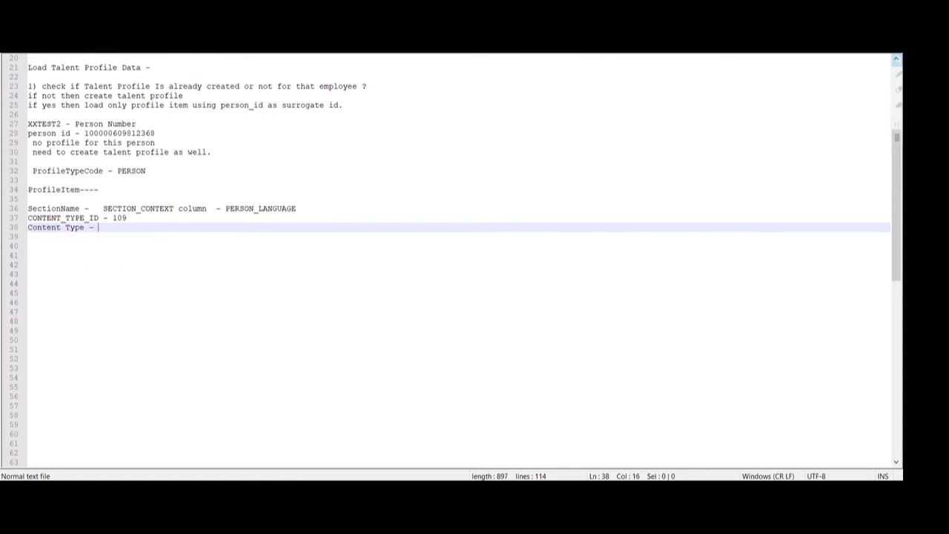
{"action": "double_click", "coordinate": [63, 218]}
{"action": "double_click", "coordinate": [75, 227]}
Step: Switch to the data model and change the test data set's query to select * from hrt_content_types_b where content_type_id = 109
{"action": "key", "text": "alt+Tab"}
{"action": "left_click", "coordinate": [173, 123]}
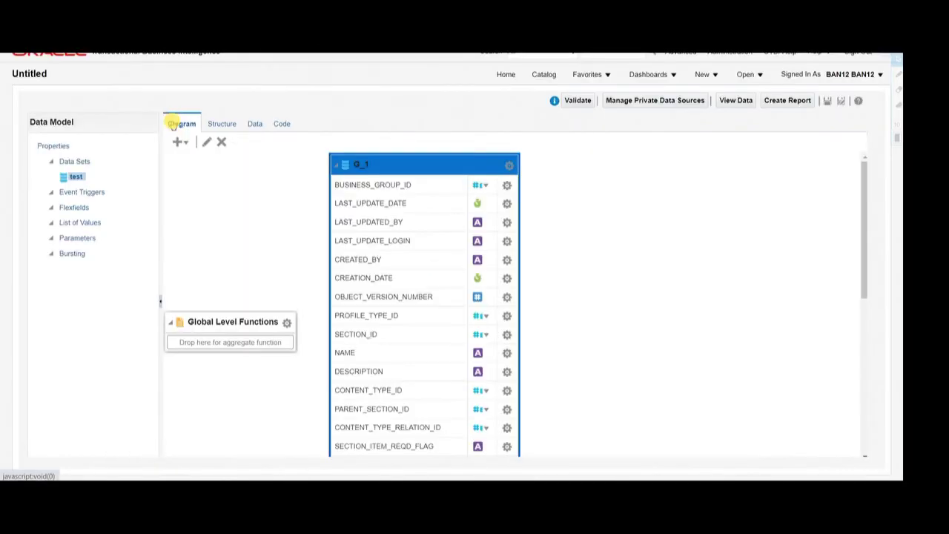
{"action": "left_click", "coordinate": [509, 165]}
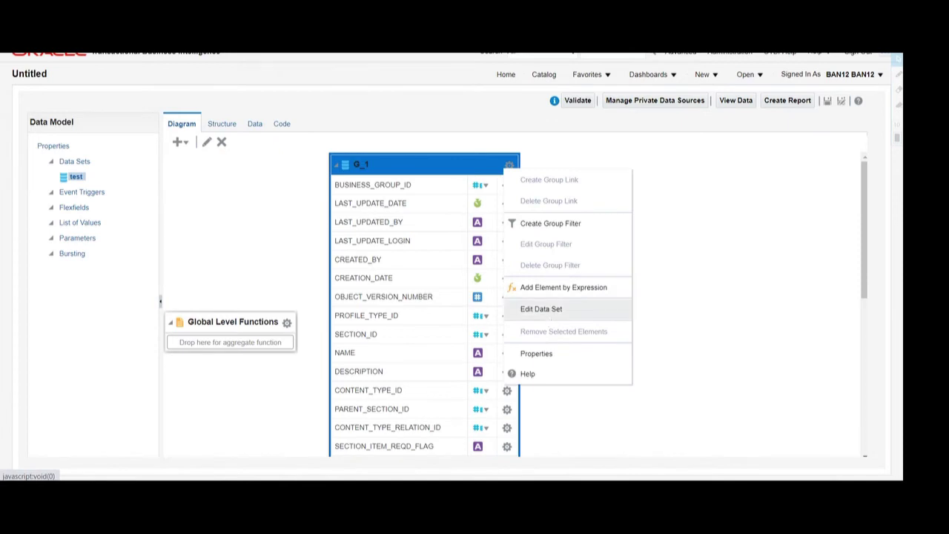
{"action": "left_click", "coordinate": [545, 310]}
{"action": "left_click_drag", "start_coordinate": [376, 271], "coordinate": [347, 262]}
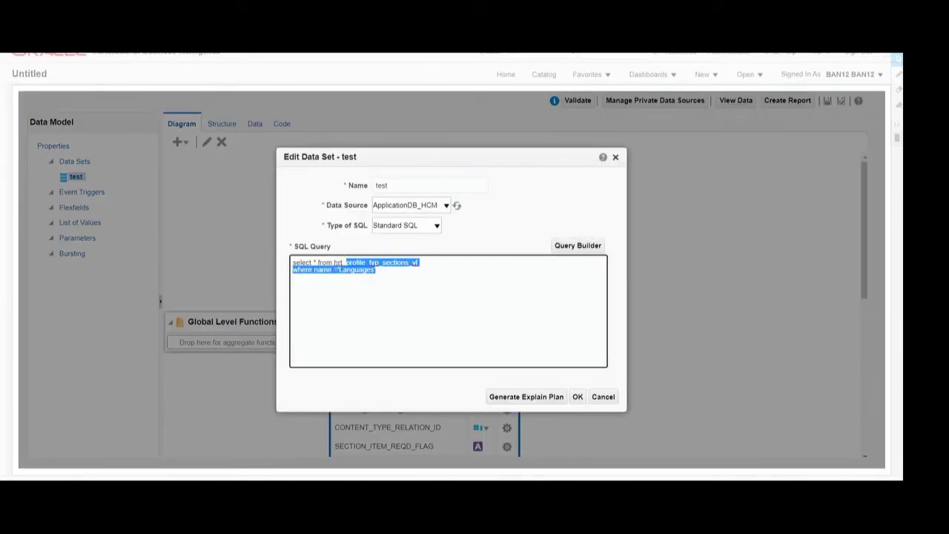
{"action": "type", "text": "_con"}
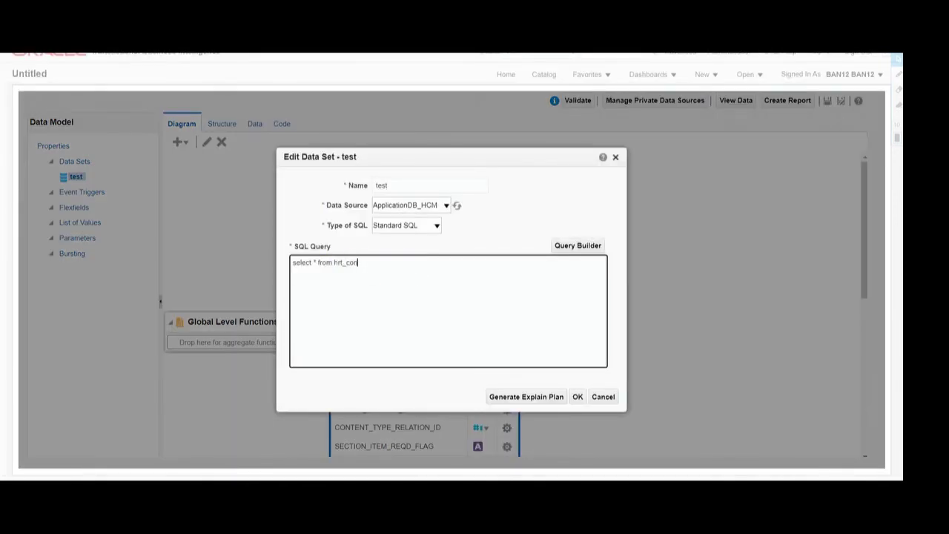
{"action": "type", "text": "tent_types_b "}
{"action": "type", "text": "where content"}
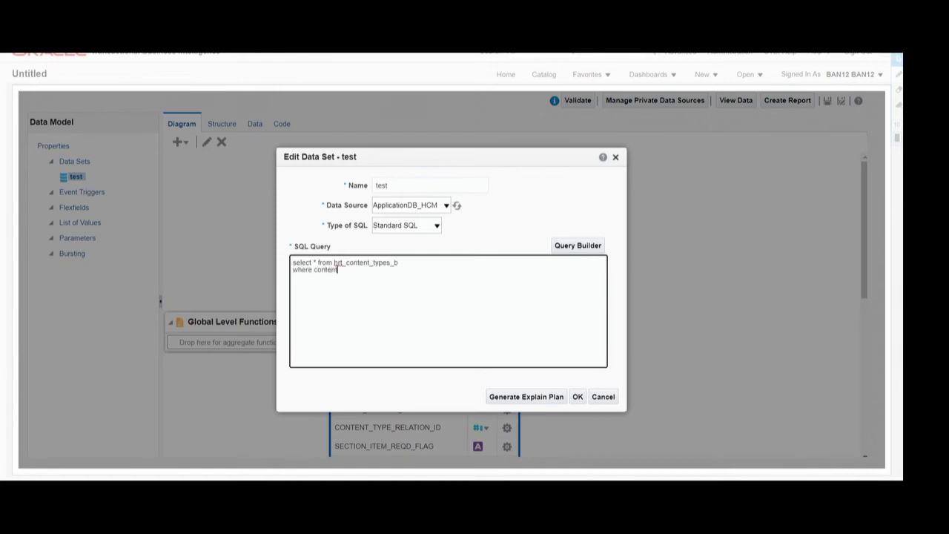
{"action": "type", "text": "_type_id = 100"}
{"action": "left_click", "coordinate": [578, 396]}
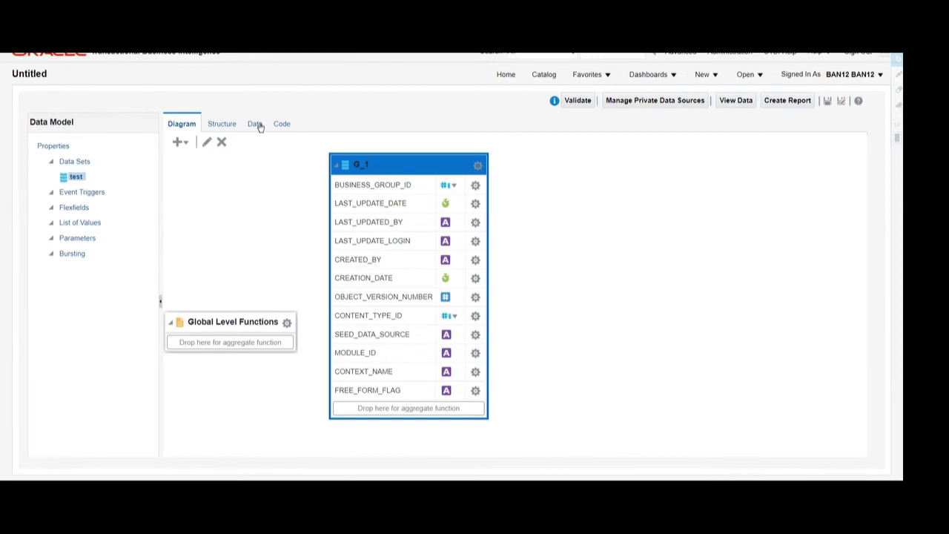
Step: Run the edited query and show its output as a table
{"action": "left_click", "coordinate": [255, 125]}
{"action": "left_click", "coordinate": [239, 150]}
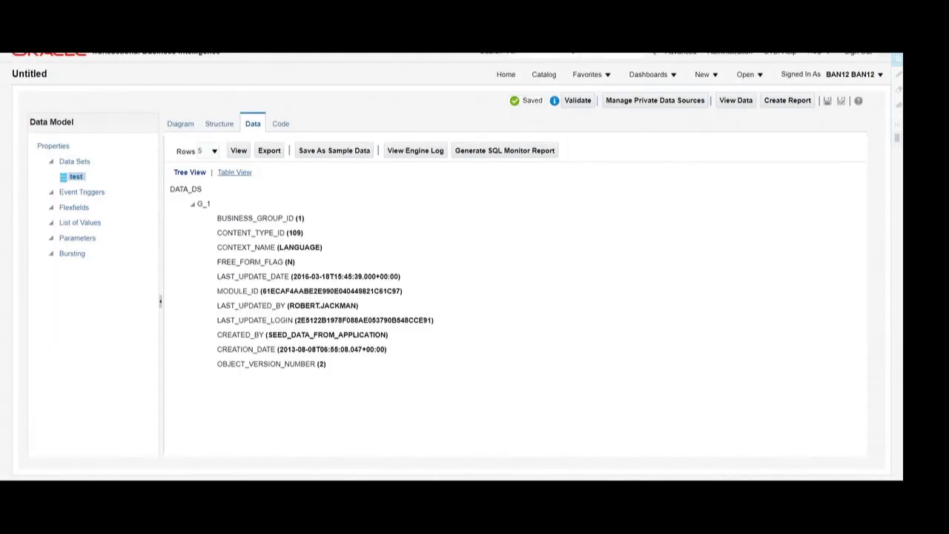
{"action": "left_click", "coordinate": [233, 172]}
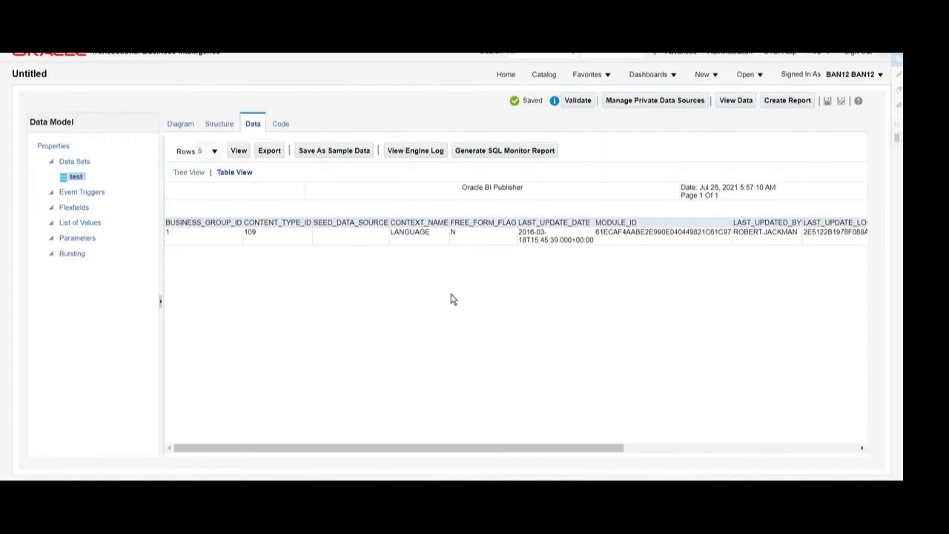
Step: Copy the CONTEXT_NAME column name from the query output to the end of the Content Type line in the notes
{"action": "left_click_drag", "start_coordinate": [390, 223], "coordinate": [448, 220]}
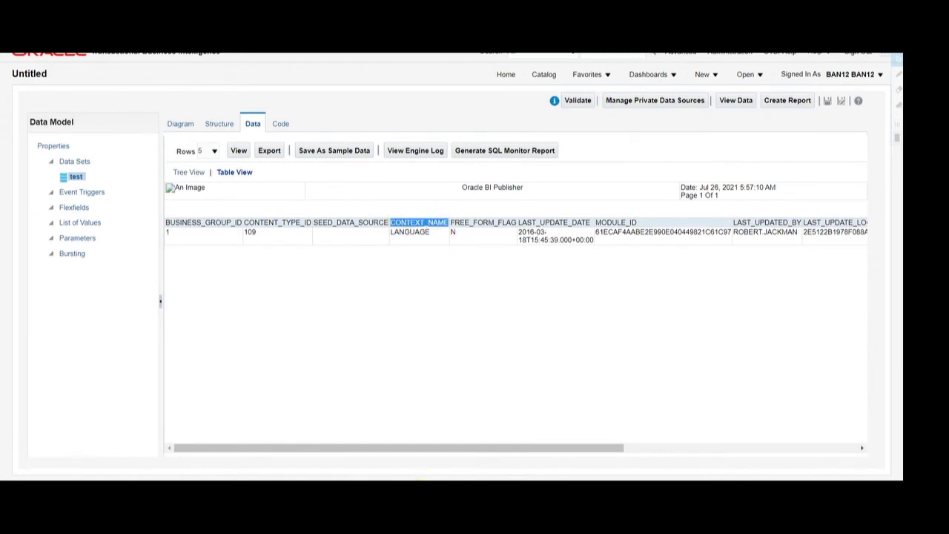
{"action": "left_click", "coordinate": [420, 487]}
{"action": "left_click", "coordinate": [123, 227]}
{"action": "key", "text": "ctrl+v"}
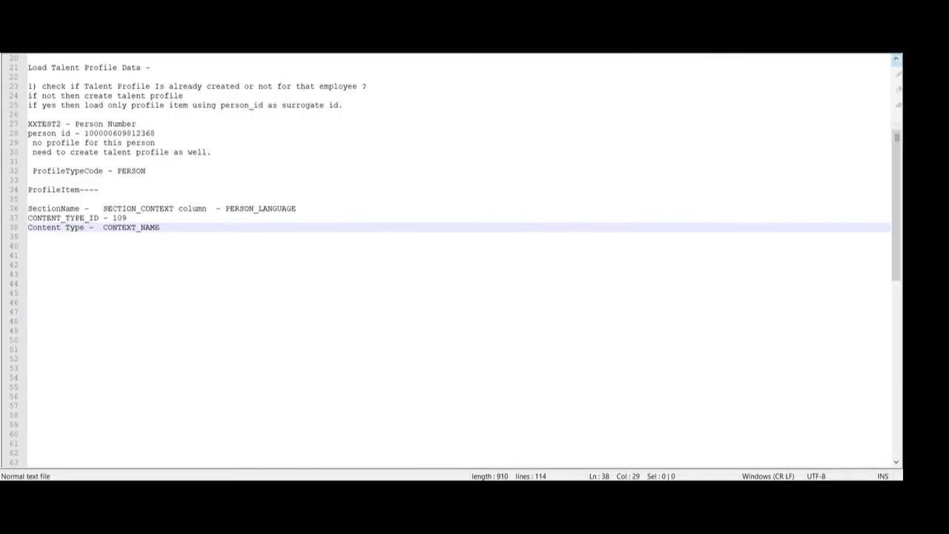
Step: Copy the context name LANGUAGE from the query output to the Content Type line, after CONTEXT_NAME and a dash
{"action": "left_click", "coordinate": [393, 487]}
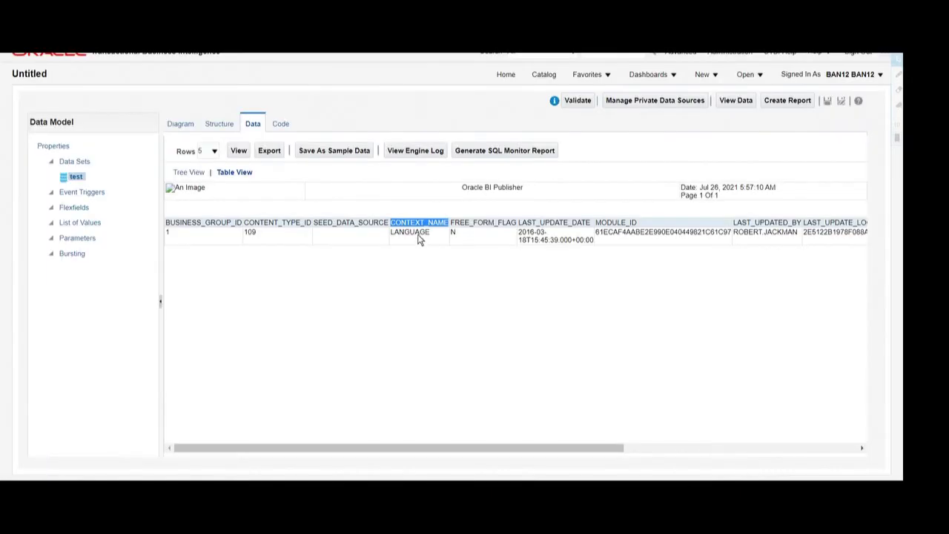
{"action": "double_click", "coordinate": [420, 229]}
{"action": "key", "text": "ctrl+c"}
{"action": "key", "text": "alt+Tab"}
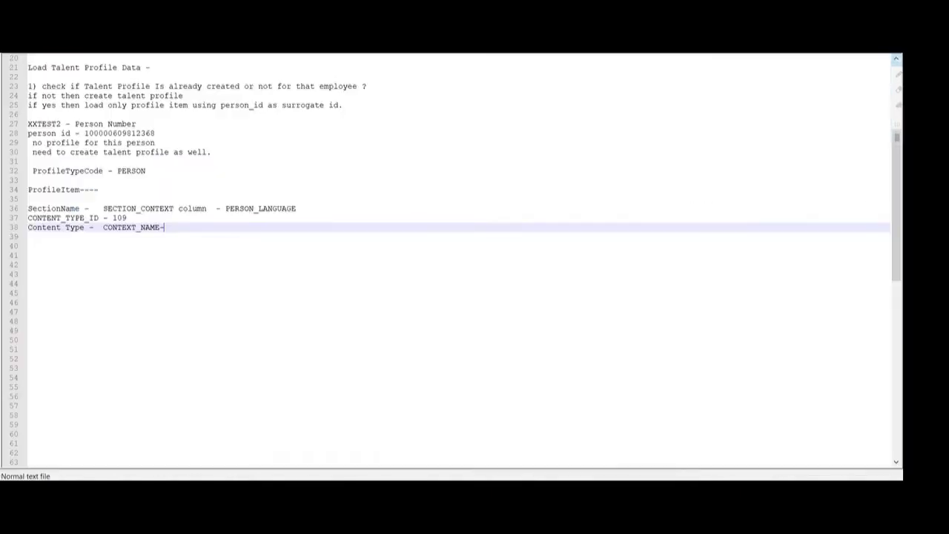
{"action": "key", "text": "ctrl+v"}
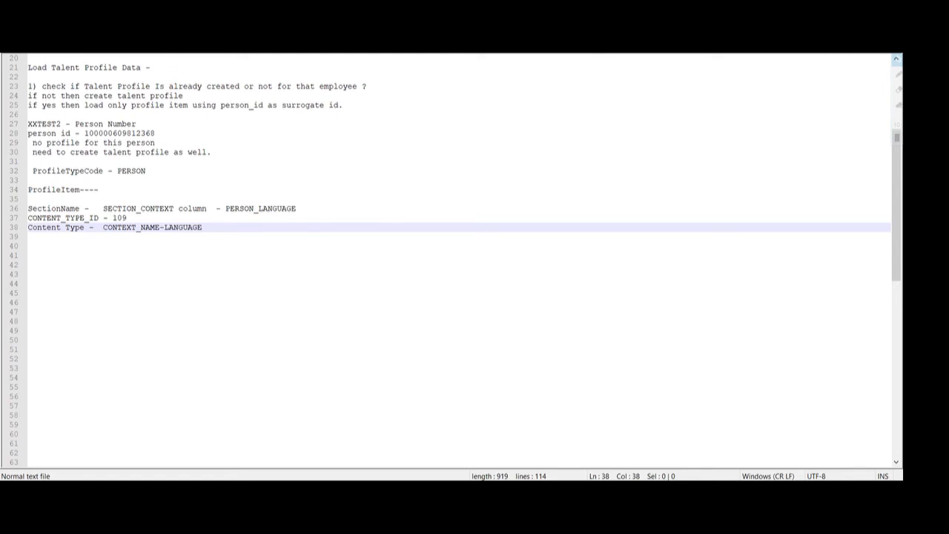
Step: Check the RatingModelCode1 attribute in the load file's ProfileItem METADATA line and return to the notes
{"action": "left_click", "coordinate": [654, 53]}
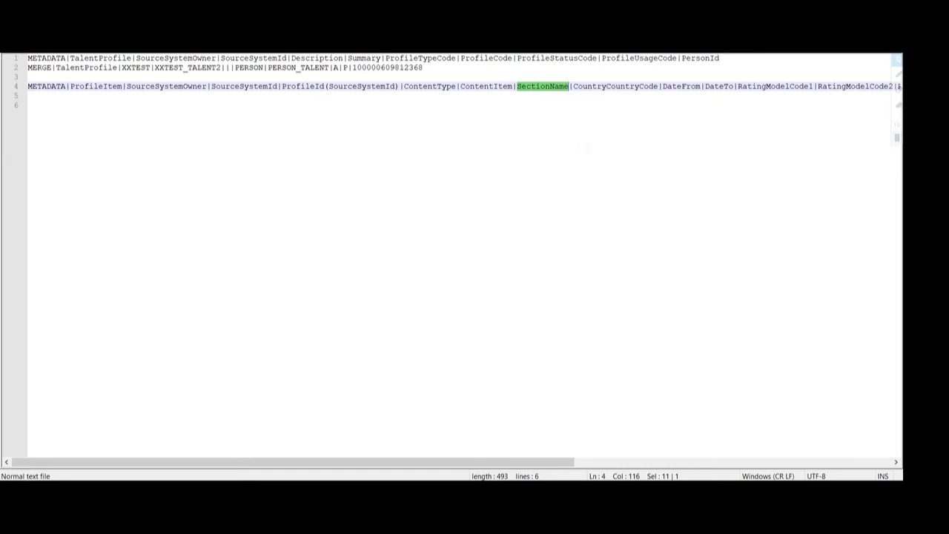
{"action": "double_click", "coordinate": [757, 87]}
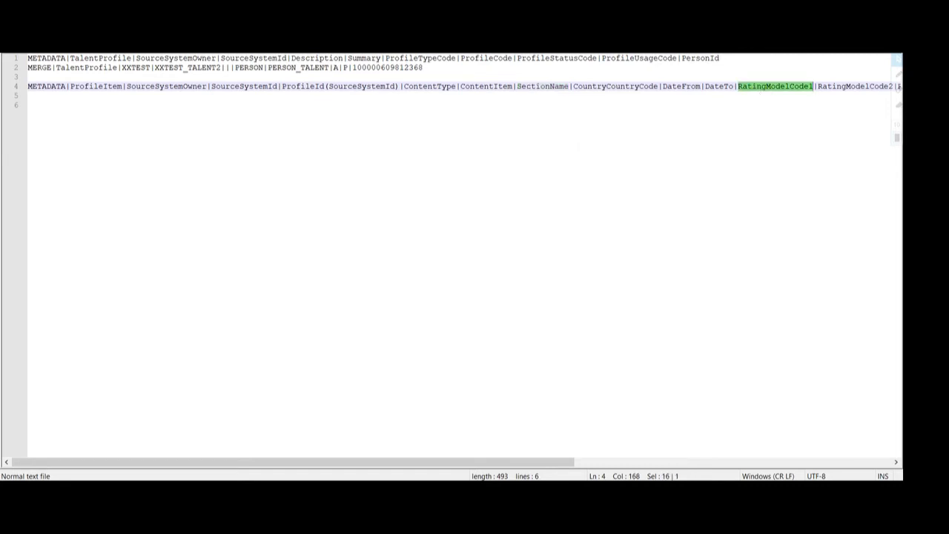
{"action": "left_click", "coordinate": [604, 50]}
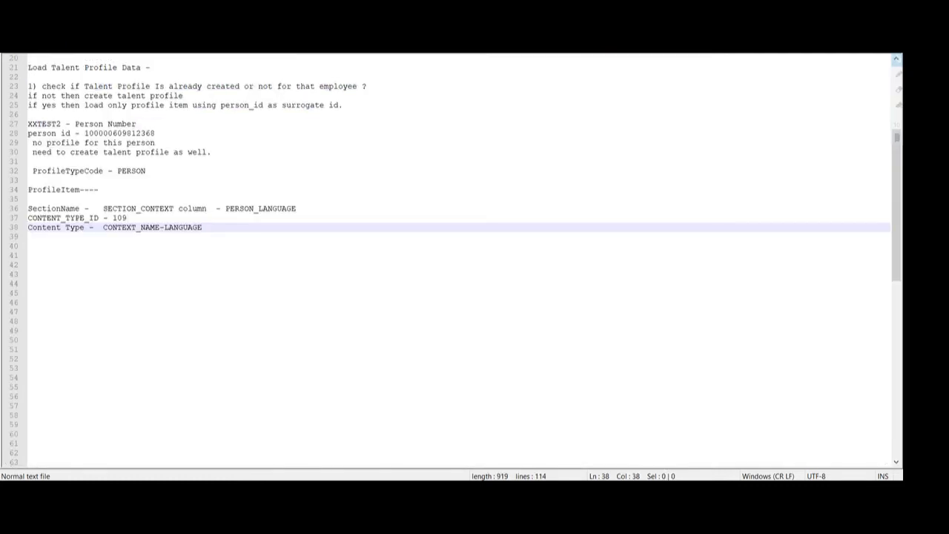
Step: Add the line "LANGUAGE having rating model tagged" to the notes, leaving one blank line below Content Type
{"action": "left_click", "coordinate": [211, 227]}
{"action": "double_click", "coordinate": [177, 227]}
{"action": "left_click", "coordinate": [217, 227]}
{"action": "key", "text": "Return"}
{"action": "key", "text": "Return"}
{"action": "type", "text": "LANGUAGE"}
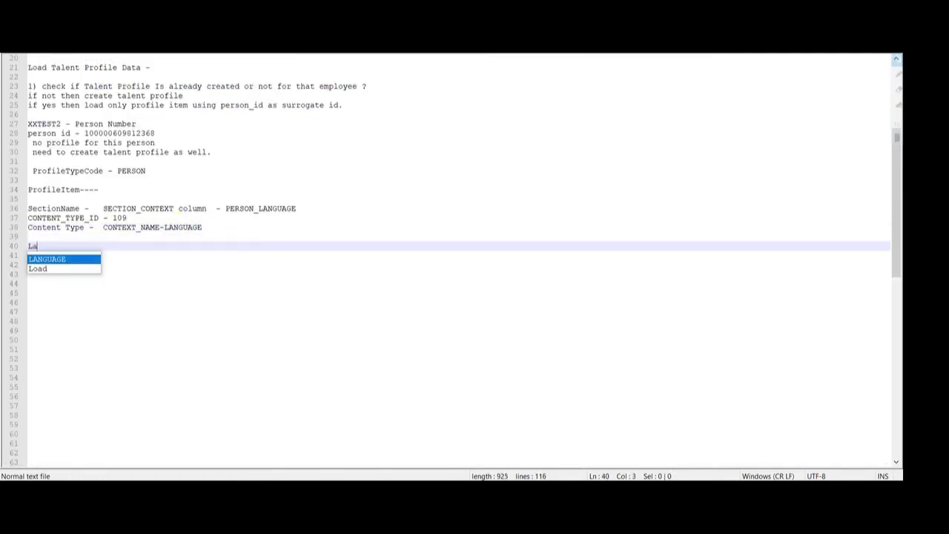
{"action": "type", "text": " ha"}
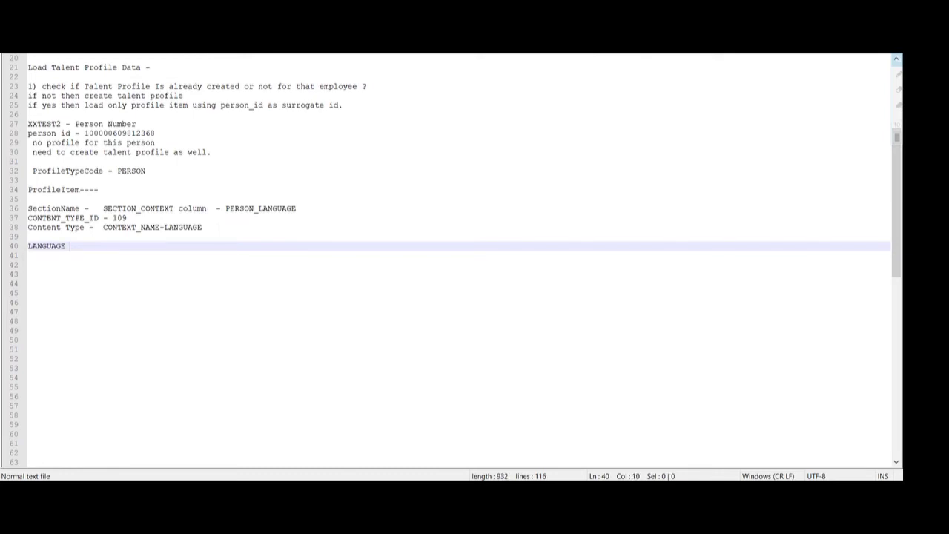
{"action": "type", "text": "ving rating model tagged"}
{"action": "key", "text": "Return"}
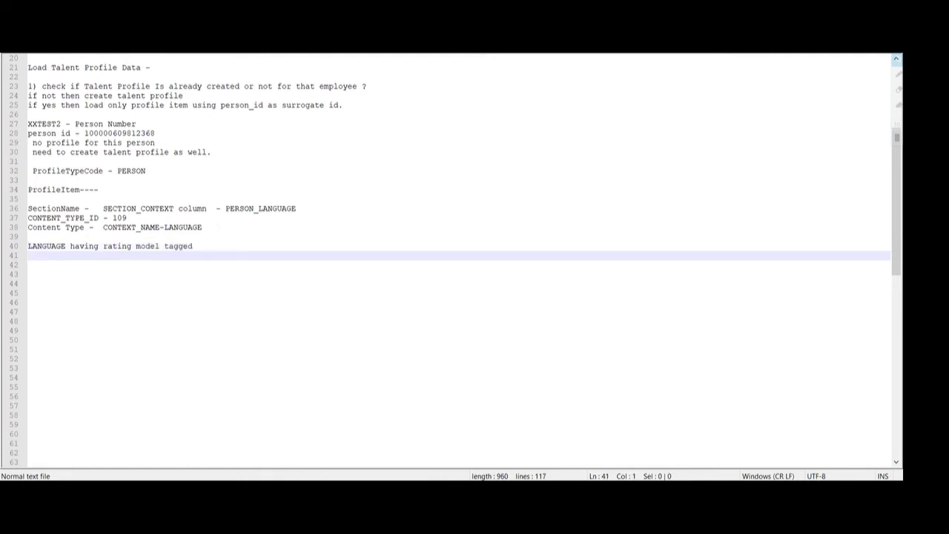
Step: Add the lines "Rating model code" and "rating model level" below the LANGUAGE line, followed by a blank line
{"action": "type", "text": "Rating model code"}
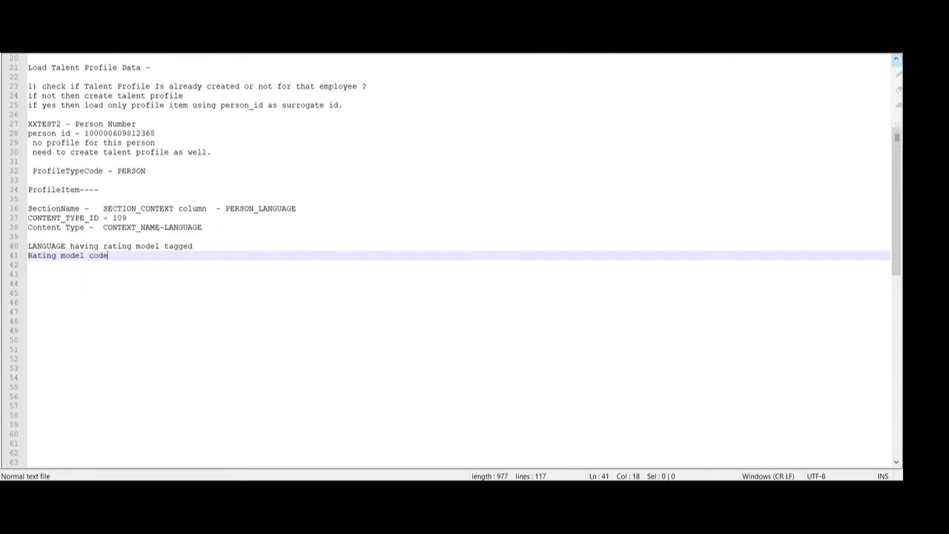
{"action": "key", "text": "Return"}
{"action": "type", "text": "rati"}
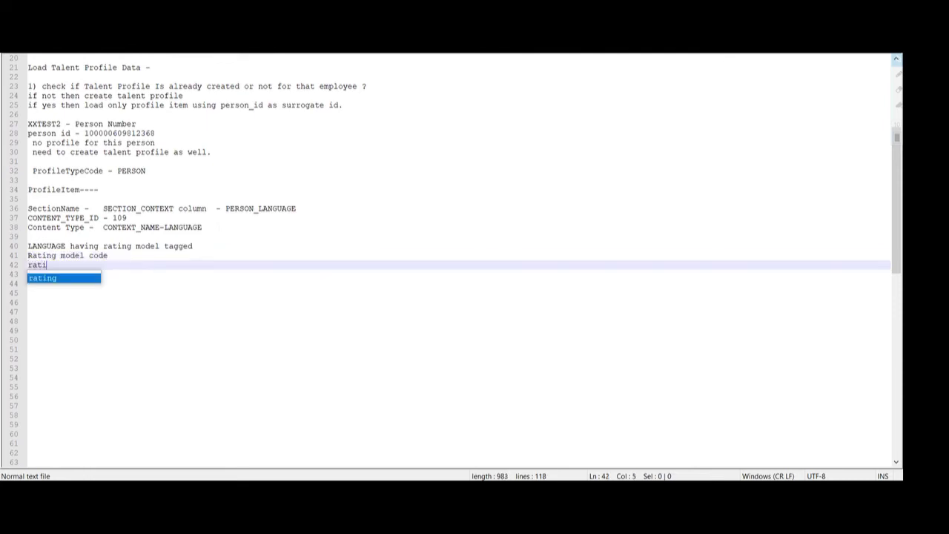
{"action": "type", "text": "ng model level"}
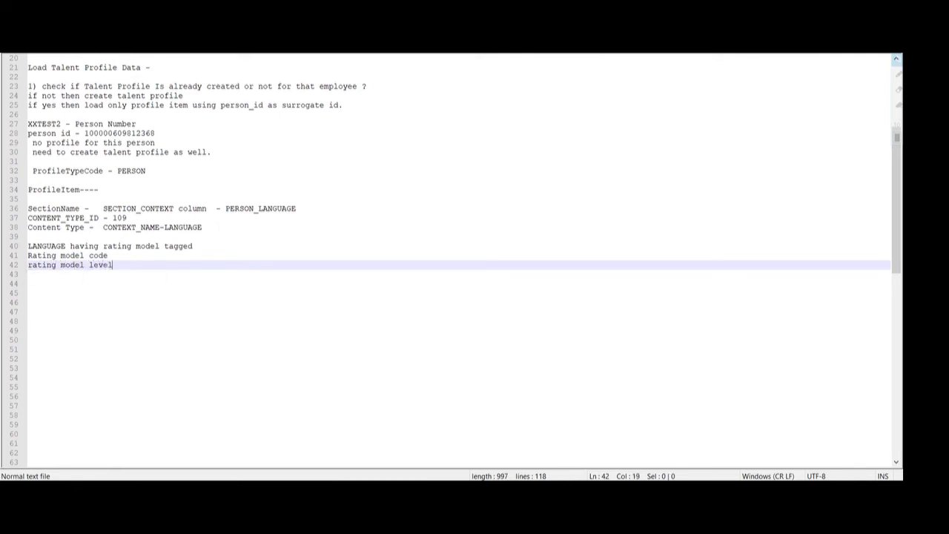
{"action": "key", "text": "Return"}
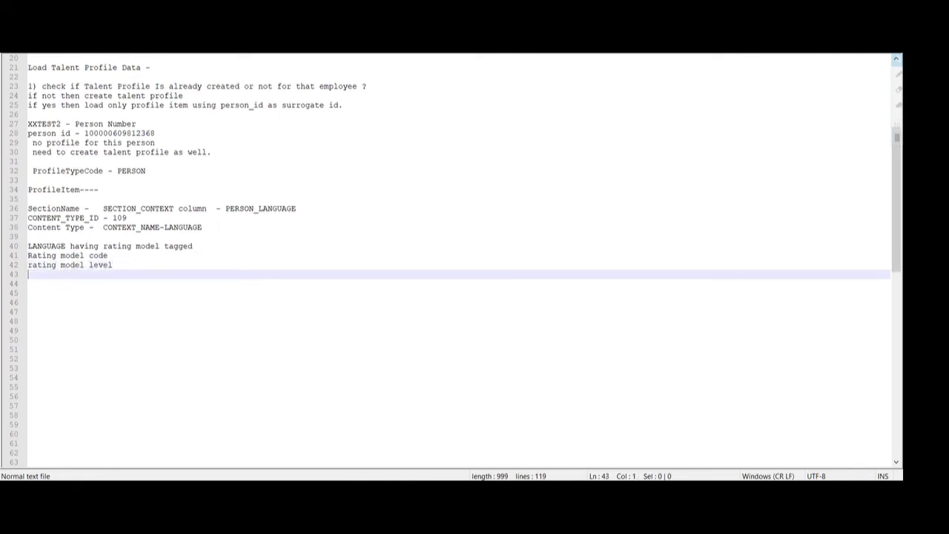
{"action": "key", "text": "Return"}
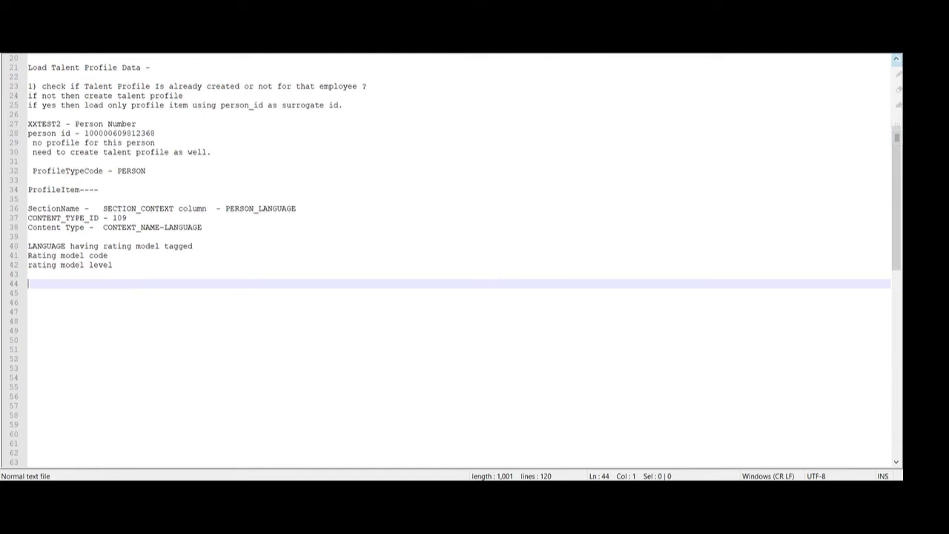
Step: List Reading, Writing and Speaking on separate lines below the rating model lines in the notes
{"action": "type", "text": "Reading"}
{"action": "key", "text": "Return"}
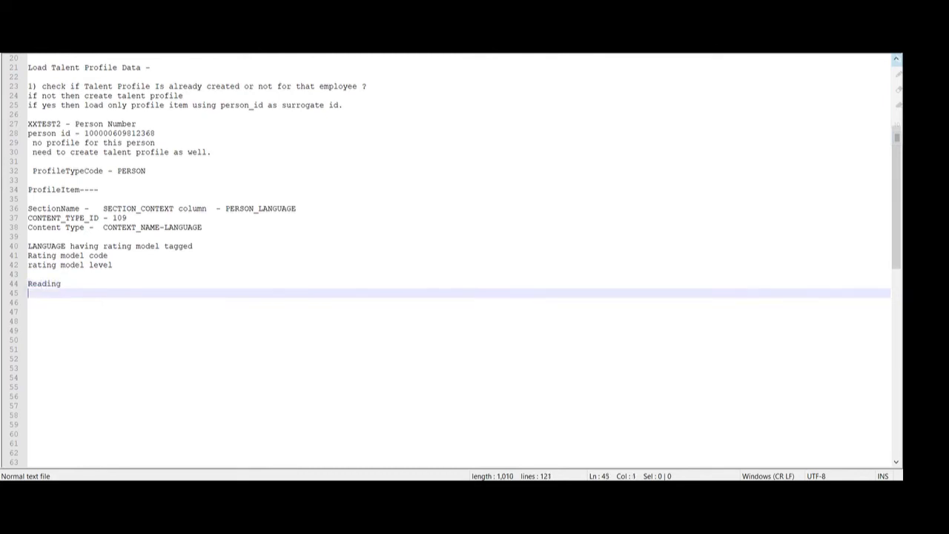
{"action": "type", "text": "Writing"}
{"action": "key", "text": "Return"}
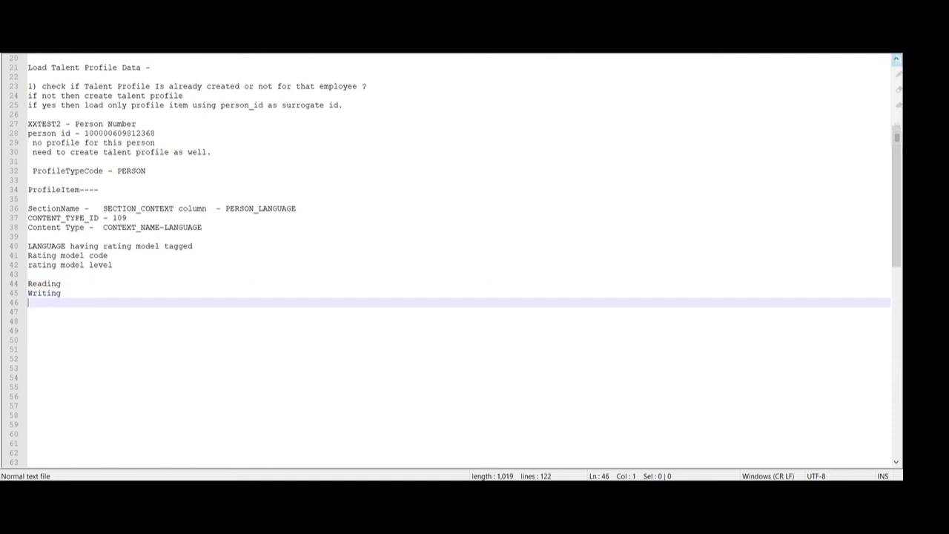
{"action": "type", "text": "Speaking"}
{"action": "key", "text": "Return"}
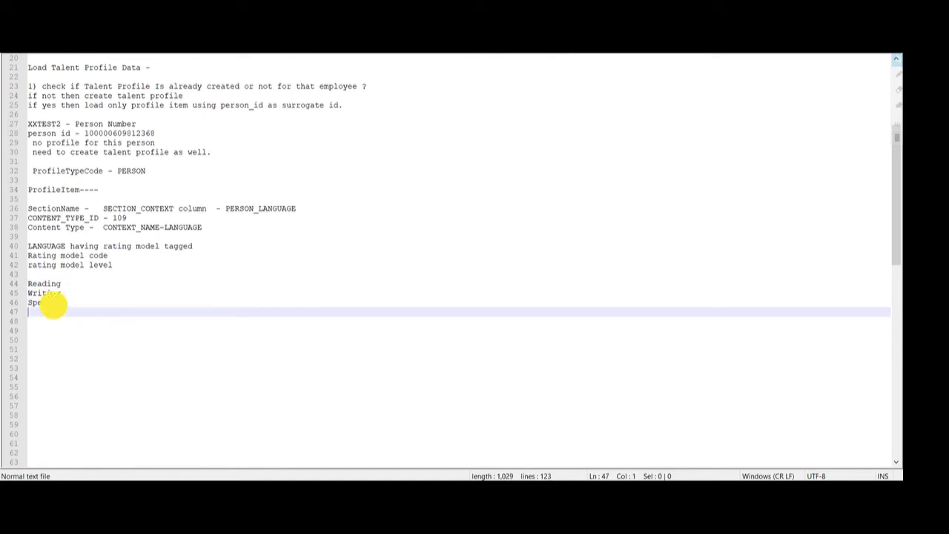
{"action": "left_click_drag", "start_coordinate": [53, 309], "coordinate": [26, 290]}
Step: Append a dash to the Rating model code line and copy LANGUAGE from the Content Type line after it
{"action": "left_click_drag", "start_coordinate": [114, 265], "coordinate": [13, 255]}
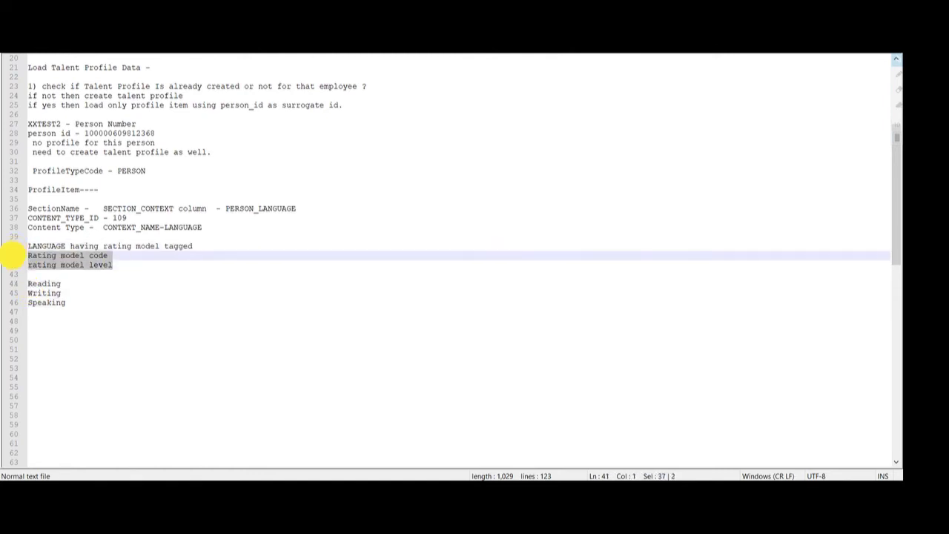
{"action": "left_click", "coordinate": [119, 256]}
{"action": "type", "text": "-"}
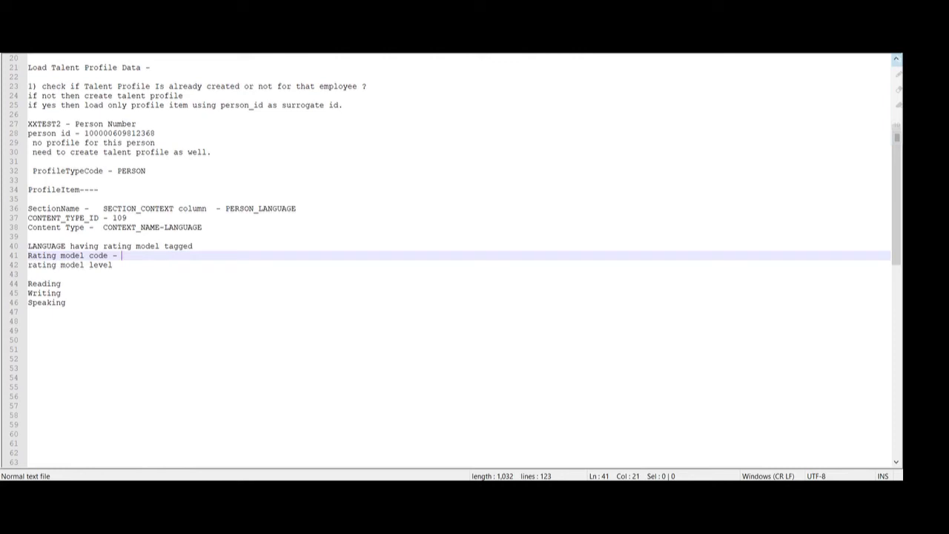
{"action": "left_click", "coordinate": [186, 229]}
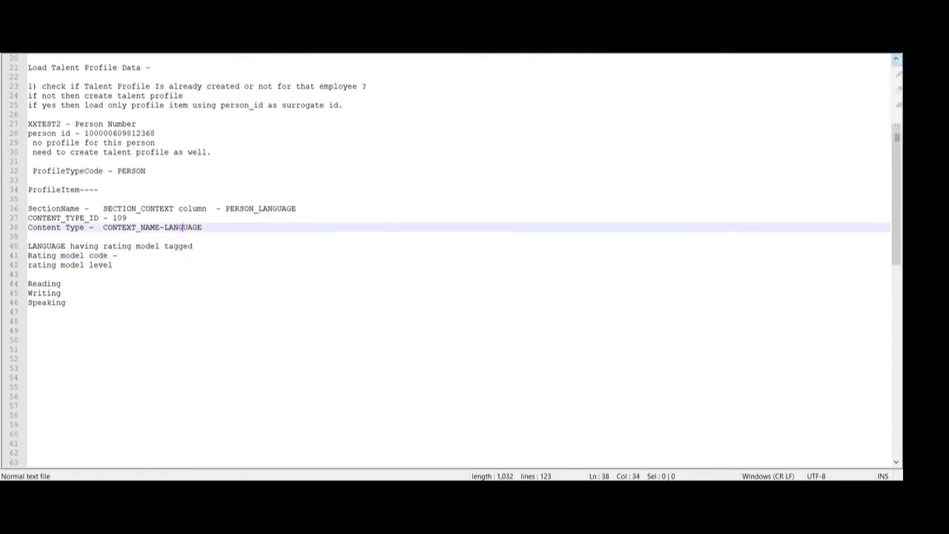
{"action": "double_click", "coordinate": [185, 227]}
{"action": "key", "text": "ctrl+c"}
{"action": "left_click", "coordinate": [123, 256]}
{"action": "key", "text": "ctrl+v"}
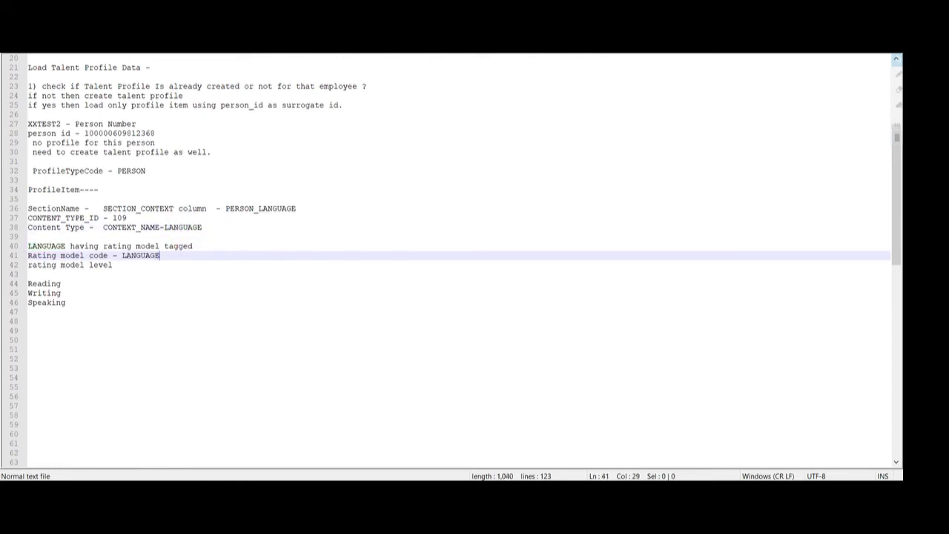
Step: Append a dash to the end of the rating model level line in the notes
{"action": "left_click_drag", "start_coordinate": [57, 265], "coordinate": [140, 270]}
{"action": "left_click", "coordinate": [133, 265]}
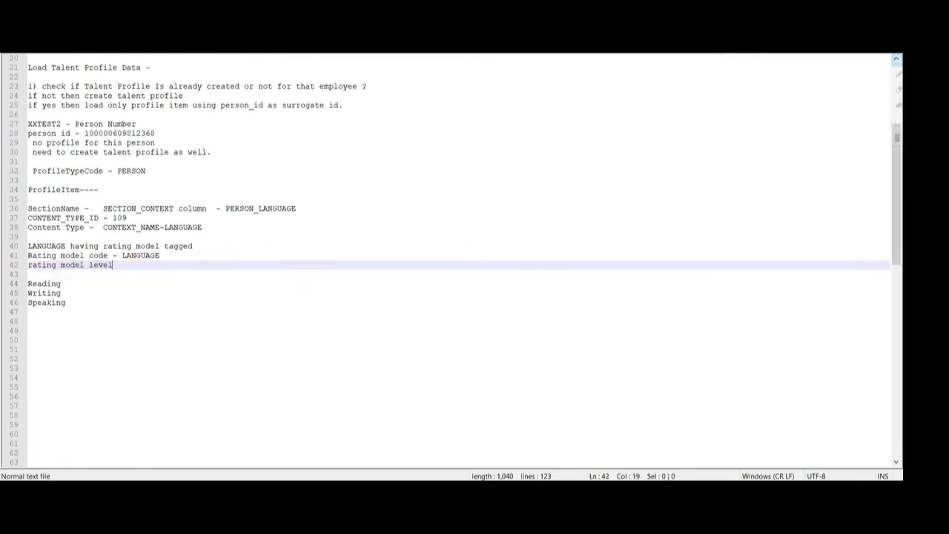
{"action": "type", "text": "-"}
{"action": "left_click", "coordinate": [438, 491]}
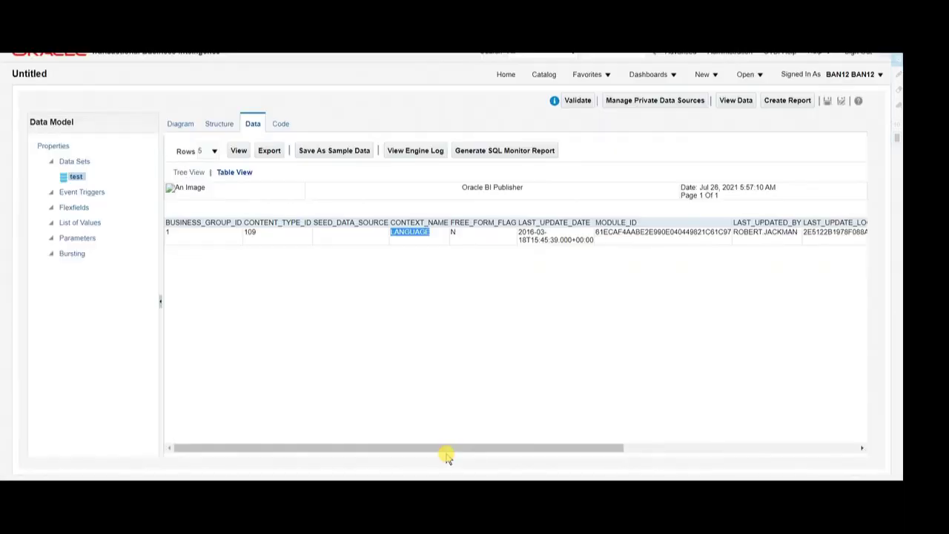
{"action": "left_click", "coordinate": [497, 41]}
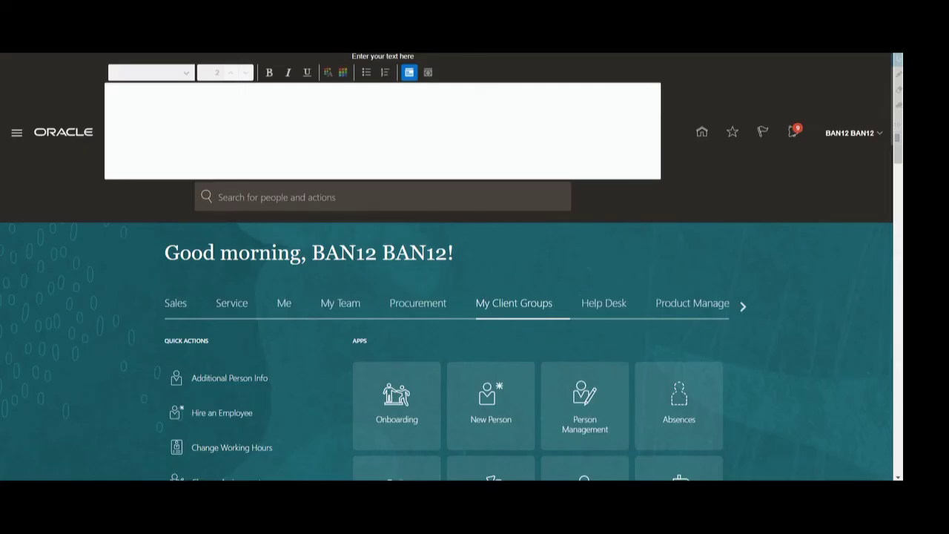
{"action": "key", "text": "ctrl+Tab"}
{"action": "left_click", "coordinate": [414, 490]}
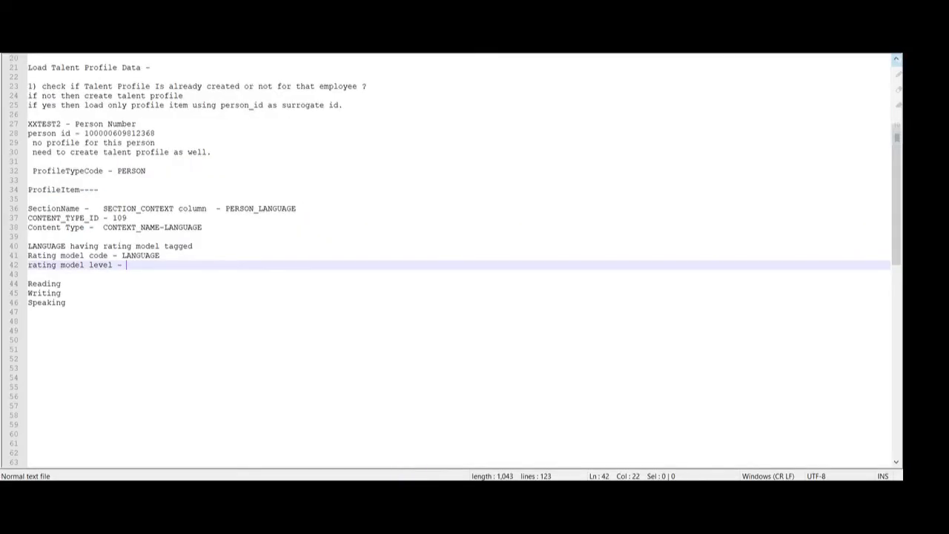
Step: Enter HIGH as the value on the rating model level line in the notes
{"action": "type", "text": "Hi"}
{"action": "key", "text": "BackSpace"}
{"action": "type", "text": "IGH"}
{"action": "double_click", "coordinate": [141, 266]}
{"action": "left_click", "coordinate": [158, 266]}
Step: Start the data line below the ProfileItem metadata in the load file with MERGE|ProfileItem|
{"action": "left_click", "coordinate": [652, 47]}
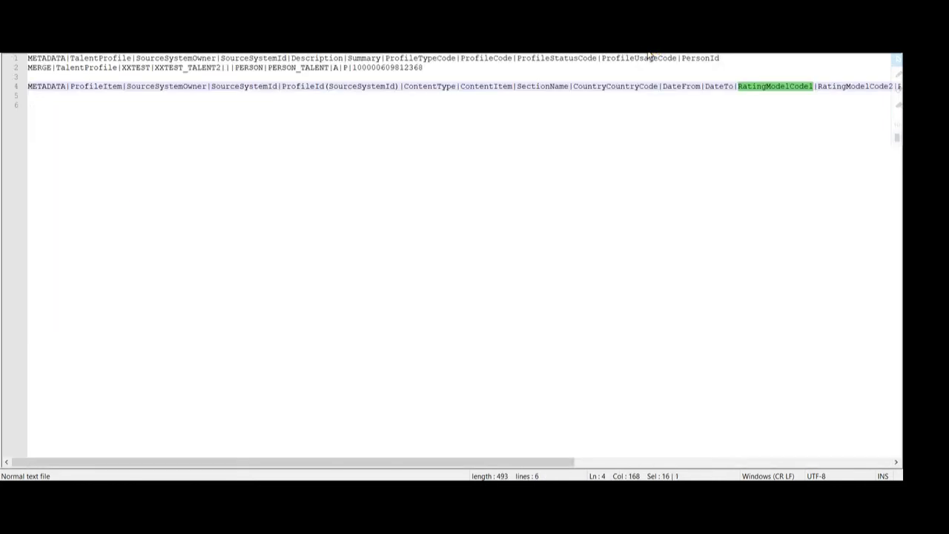
{"action": "left_click", "coordinate": [108, 97]}
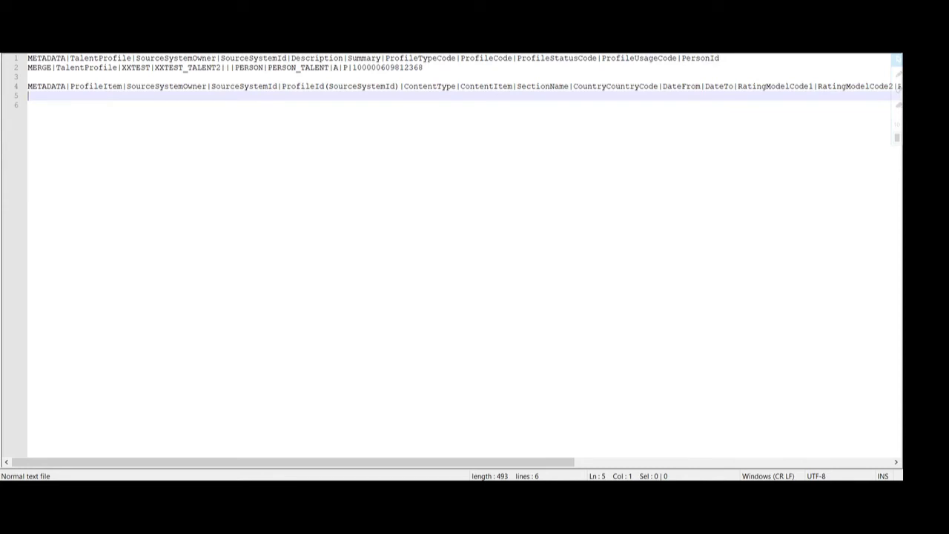
{"action": "type", "text": "MERGE|"}
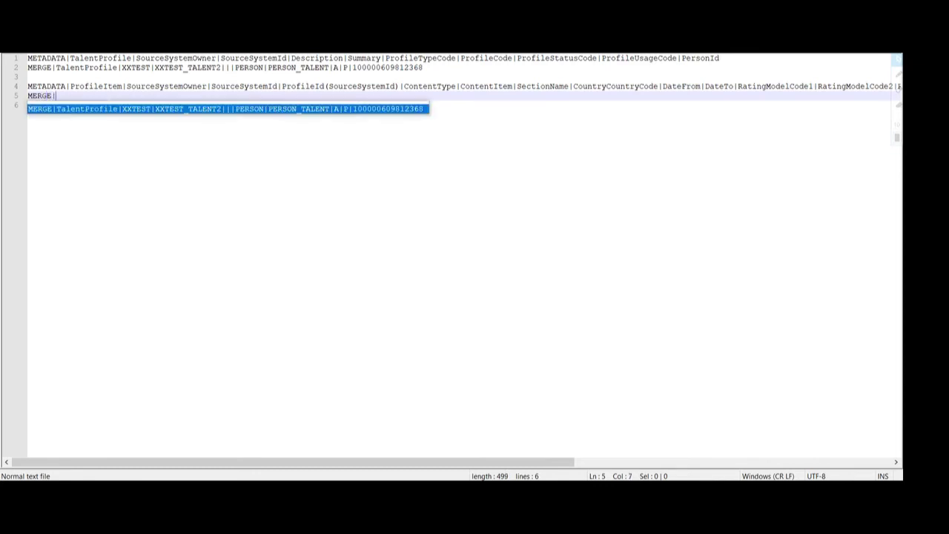
{"action": "double_click", "coordinate": [96, 86]}
{"action": "key", "text": "ctrl+c"}
{"action": "left_click", "coordinate": [74, 96]}
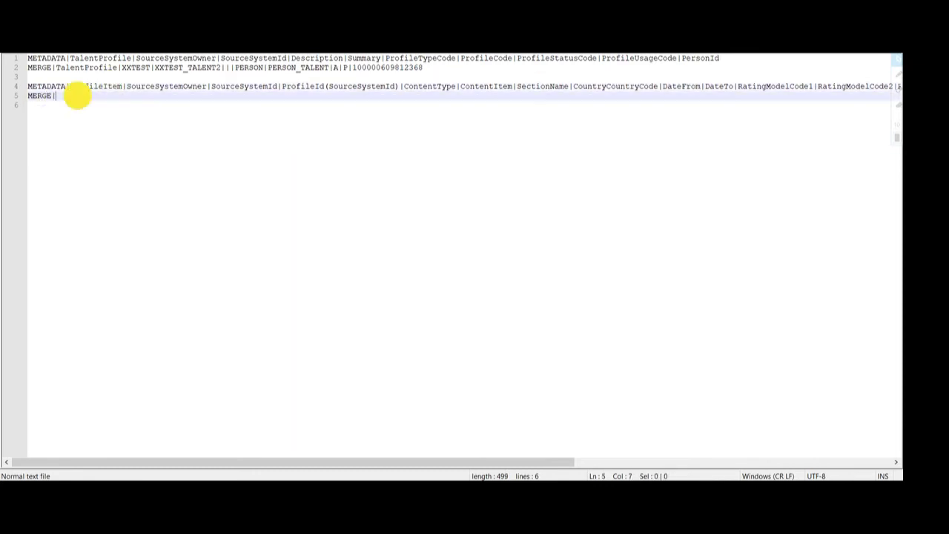
{"action": "key", "text": "ctrl+v"}
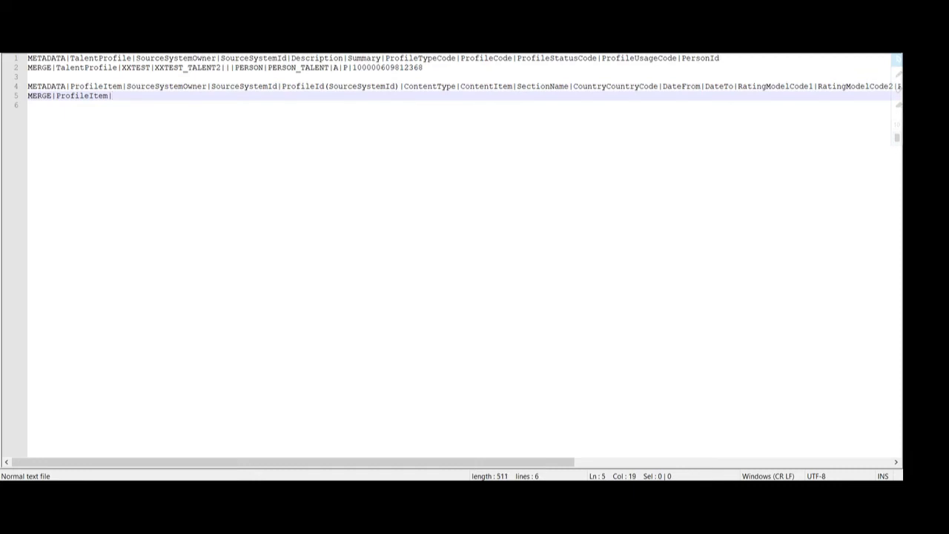
Step: Copy XXTEST from the TalentProfile line as the ProfileItem line's SourceSystemOwner, followed by a pipe separator
{"action": "double_click", "coordinate": [136, 68]}
{"action": "key", "text": "ctrl+c"}
{"action": "left_click", "coordinate": [127, 96]}
{"action": "key", "text": "ctrl+v"}
{"action": "type", "text": "|"}
Step: Add XXTEST_TALENTPROF2 and a pipe separator as the ProfileItem line's SourceSystemId, adapting the ID from the TalentProfile line
{"action": "double_click", "coordinate": [199, 68]}
{"action": "key", "text": "ctrl+c"}
{"action": "left_click", "coordinate": [147, 95]}
{"action": "key", "text": "ctrl+v"}
{"action": "key", "text": "Left"}
{"action": "type", "text": "PROF"}
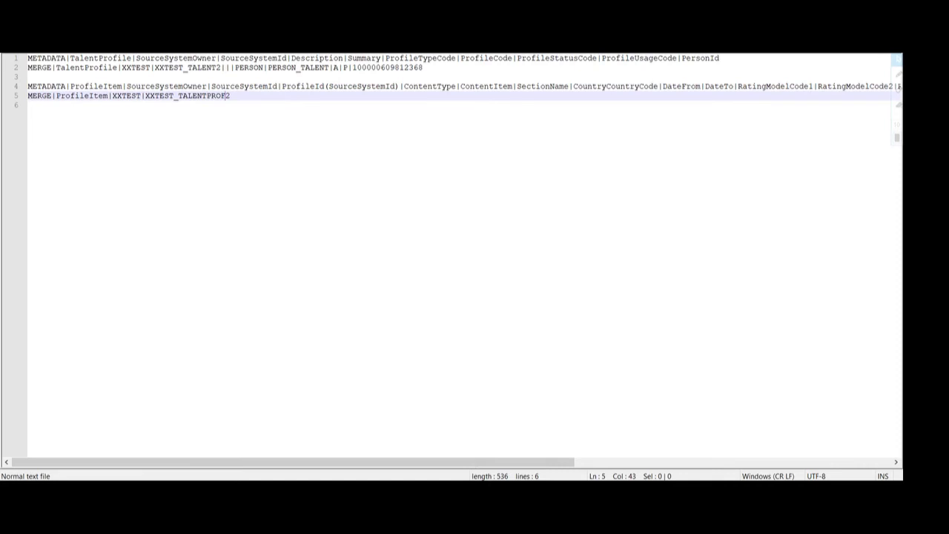
{"action": "key", "text": "End"}
{"action": "type", "text": "|"}
{"action": "key", "text": "Return"}
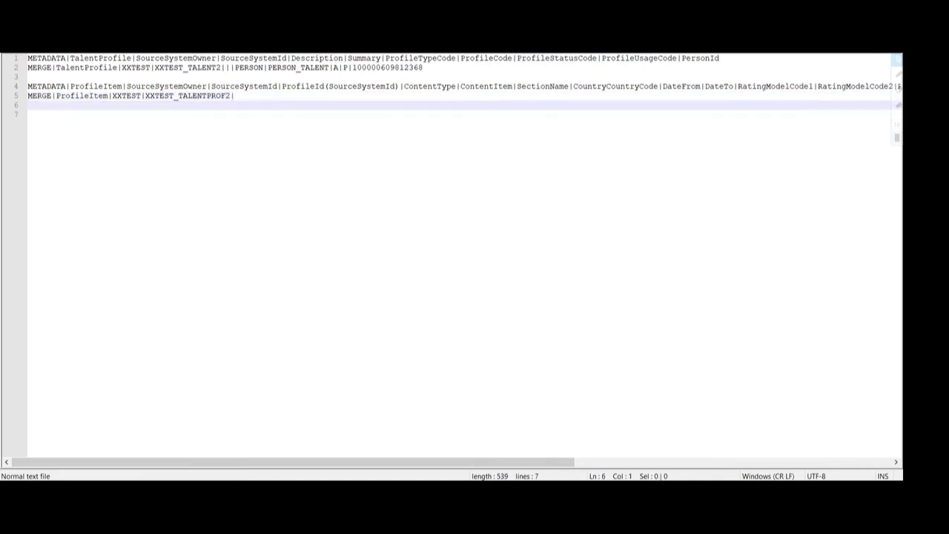
{"action": "key", "text": "BackSpace"}
Step: Fill ProfileId(SourceSystemId) in the ProfileItem line with XXTEST_TALENT2 copied from the TalentProfile line, followed by a pipe
{"action": "double_click", "coordinate": [310, 87]}
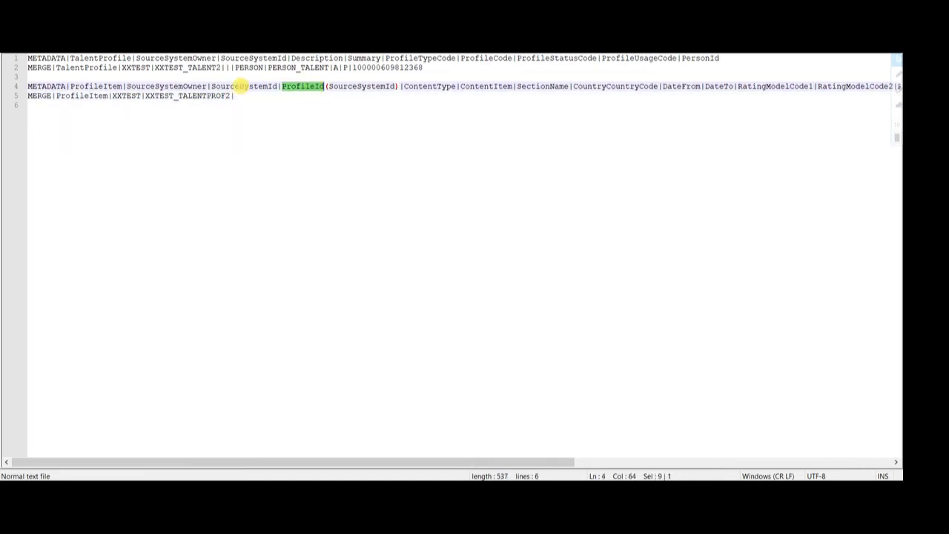
{"action": "double_click", "coordinate": [178, 67]}
{"action": "key", "text": "ctrl+c"}
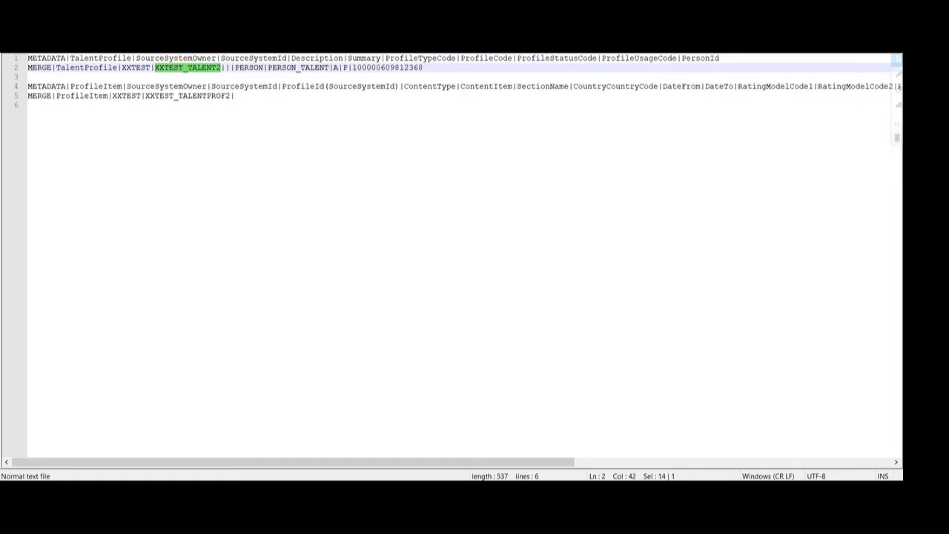
{"action": "left_click", "coordinate": [244, 95]}
{"action": "key", "text": "ctrl+v"}
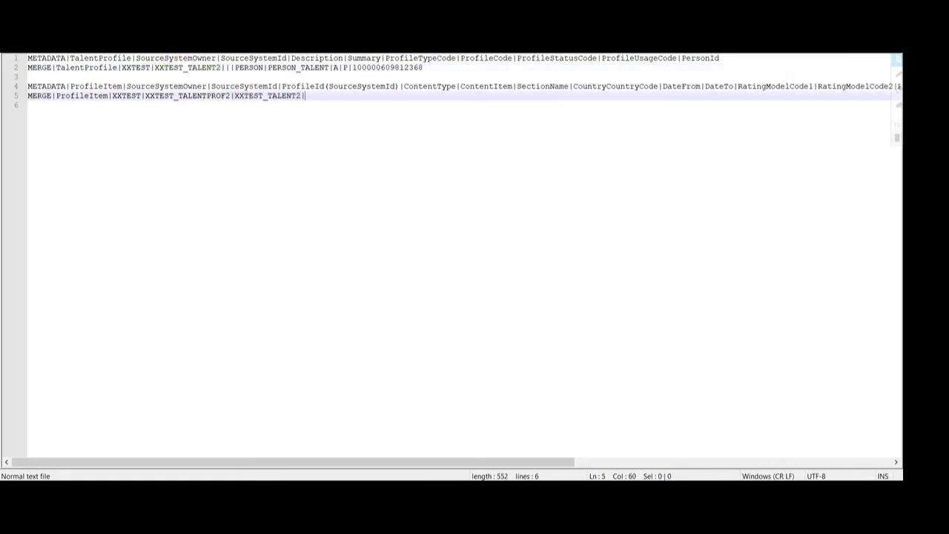
Step: Fill the ContentType value of the ProfileItem line with LANGUAGE from the notes, followed by a pipe
{"action": "double_click", "coordinate": [446, 86]}
{"action": "left_click", "coordinate": [613, 48]}
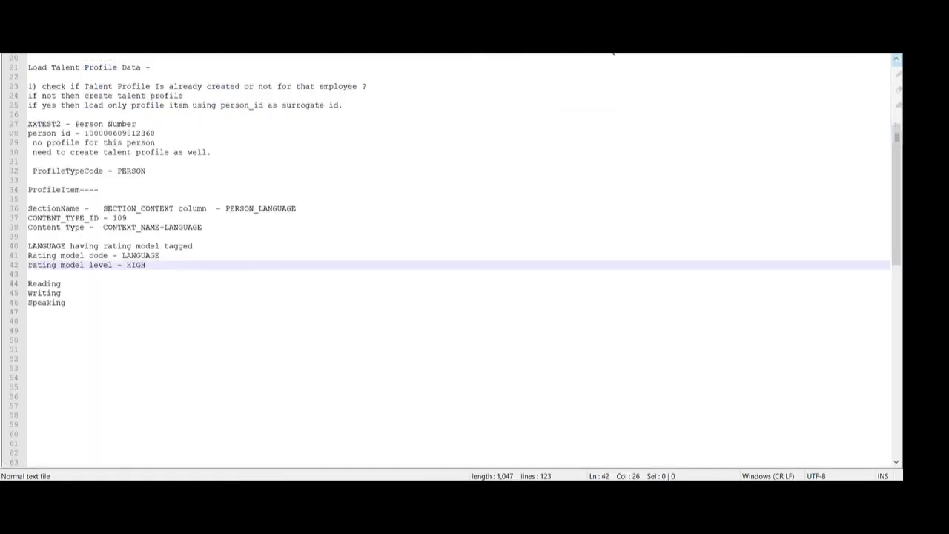
{"action": "double_click", "coordinate": [183, 228]}
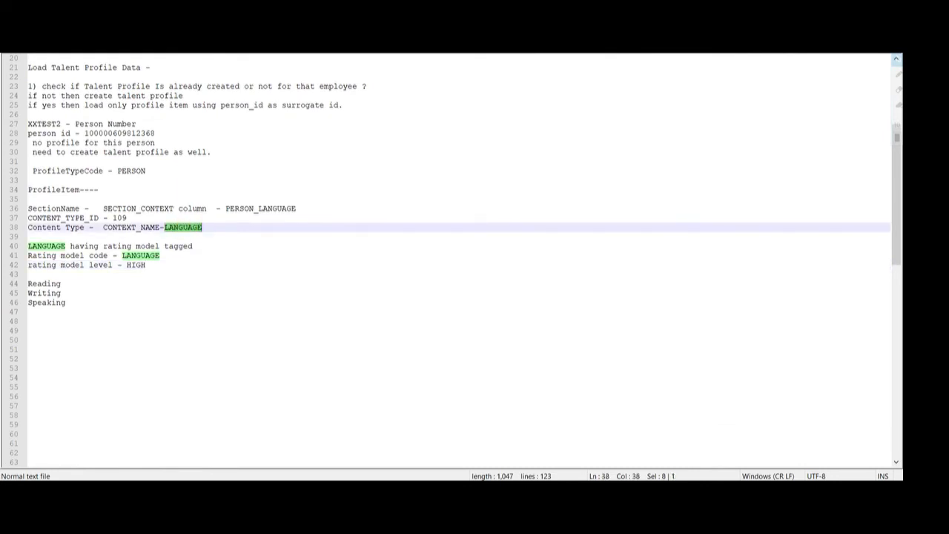
{"action": "left_click", "coordinate": [654, 50]}
{"action": "double_click", "coordinate": [323, 99]}
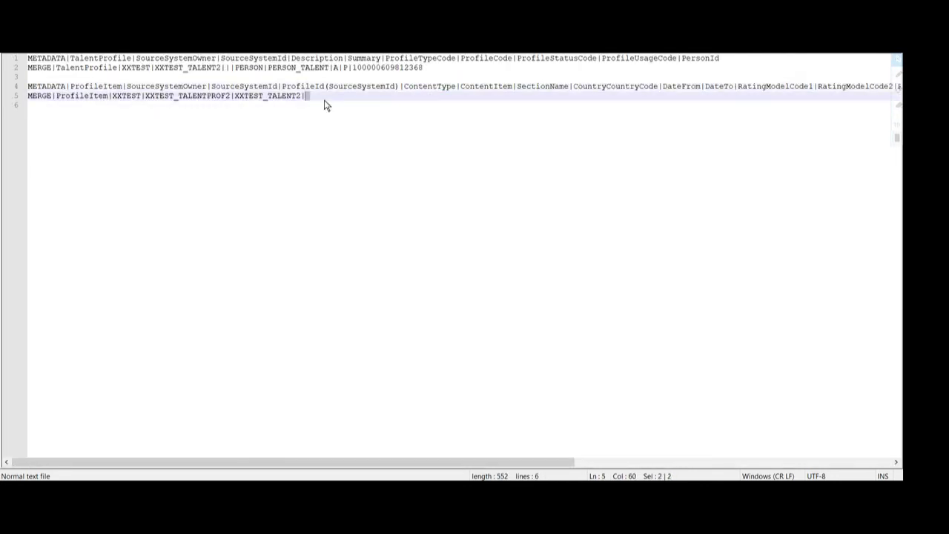
{"action": "left_click", "coordinate": [329, 101]}
{"action": "key", "text": "ctrl+v"}
{"action": "type", "text": "|"}
Step: Add "Hindi lang" after "ProfileItem----" in the notes as the content item
{"action": "double_click", "coordinate": [486, 86]}
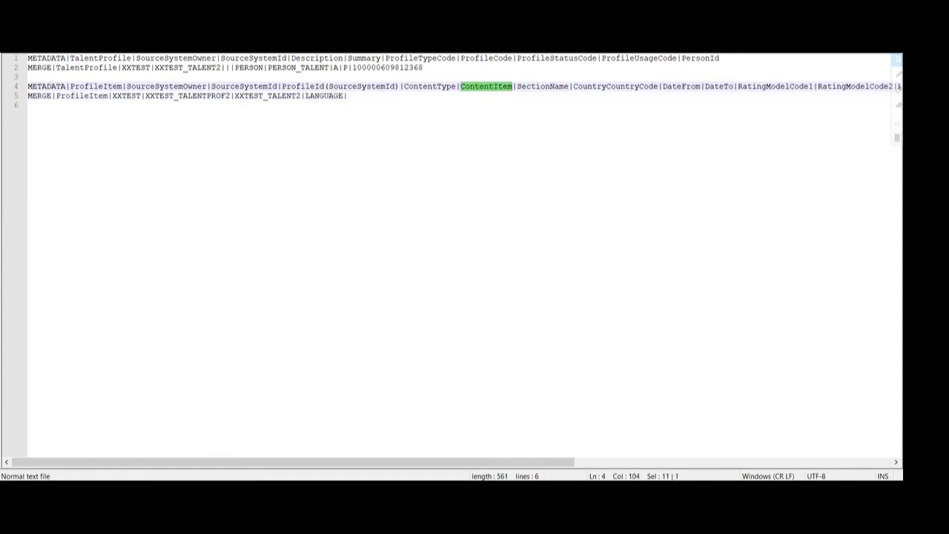
{"action": "left_click", "coordinate": [608, 50]}
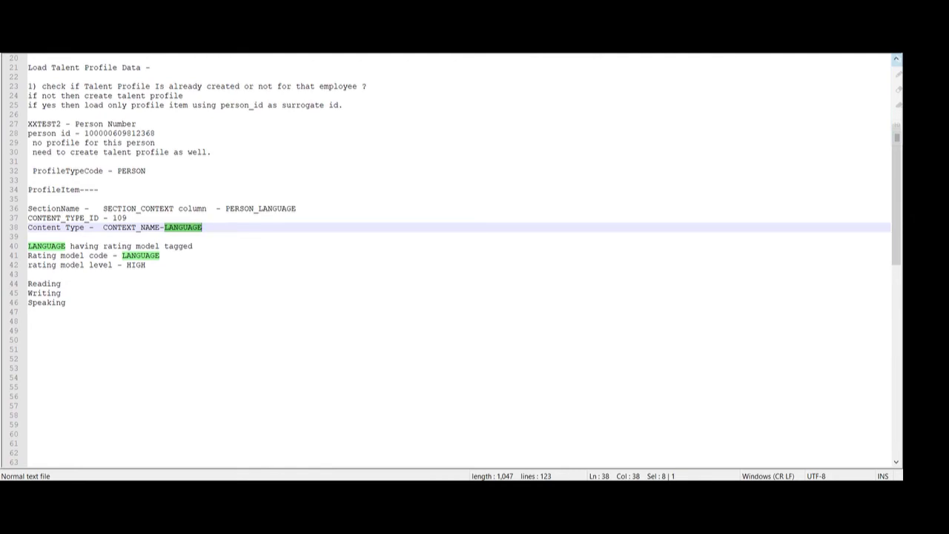
{"action": "left_click", "coordinate": [121, 191]}
{"action": "type", "text": "HIND"}
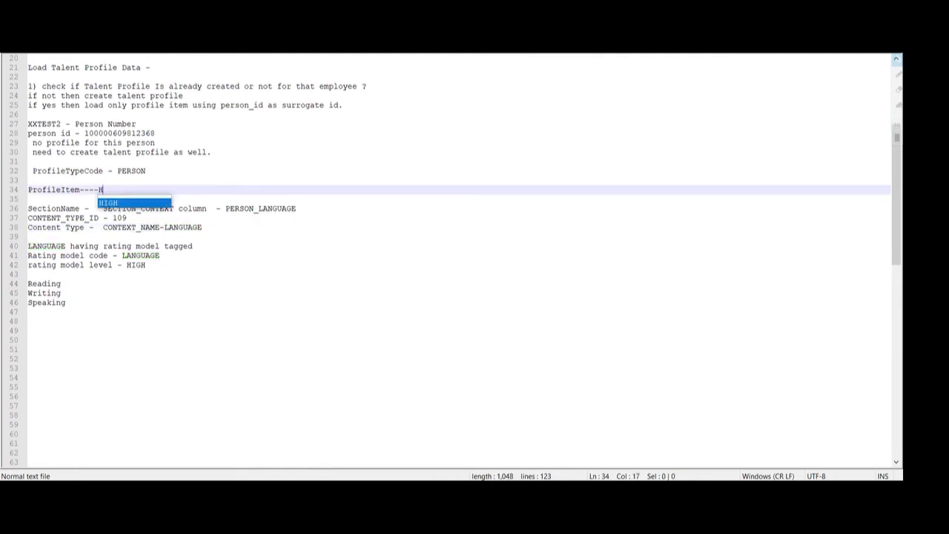
{"action": "type", "text": "i"}
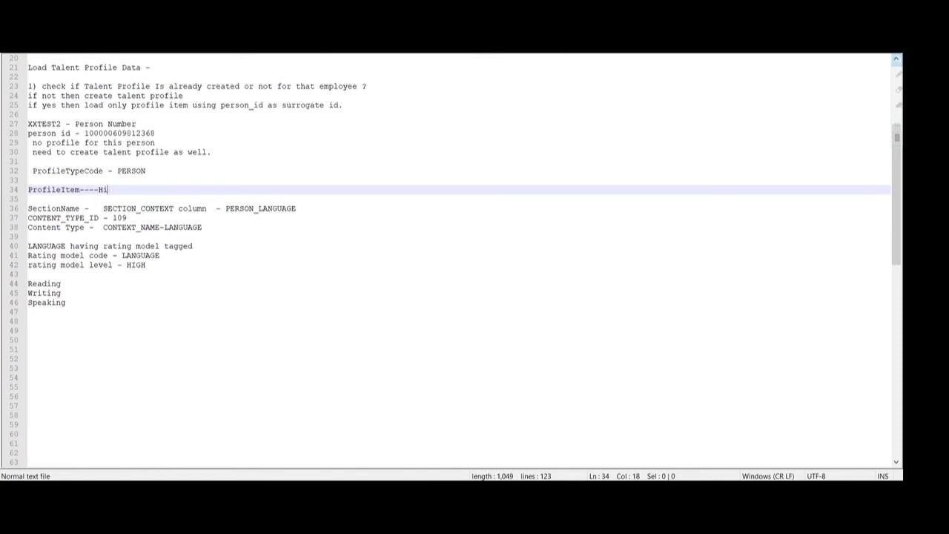
{"action": "type", "text": "ndi lang"}
Step: Copy Hindi from the notes into the ProfileItem line as the ContentItem value, followed by a pipe
{"action": "left_click", "coordinate": [104, 189]}
{"action": "double_click", "coordinate": [110, 191]}
{"action": "left_click", "coordinate": [609, 46]}
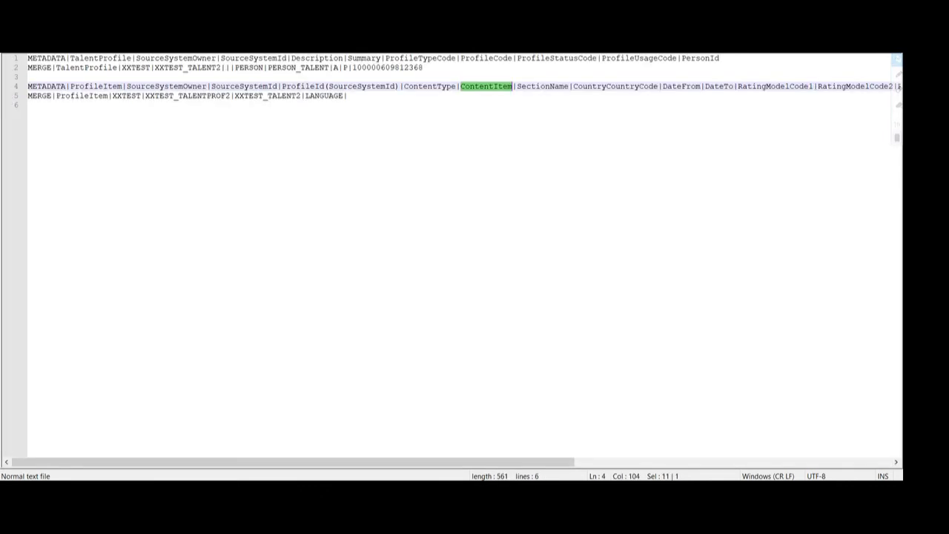
{"action": "left_click", "coordinate": [348, 96]}
{"action": "key", "text": "ctrl+v"}
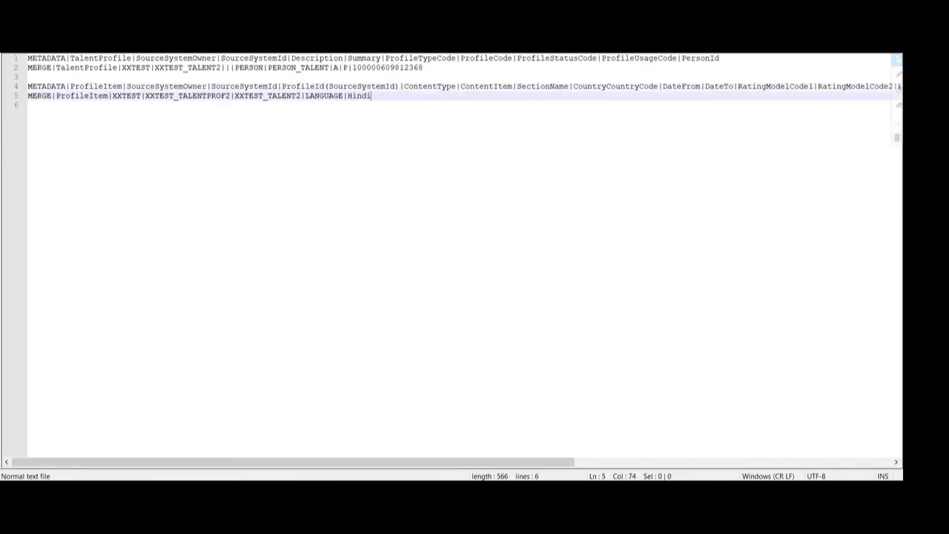
{"action": "type", "text": "|"}
Step: Fill the SectionName value of the ProfileItem line with PERSON_LANGUAGE from the notes, followed by a pipe
{"action": "double_click", "coordinate": [501, 86]}
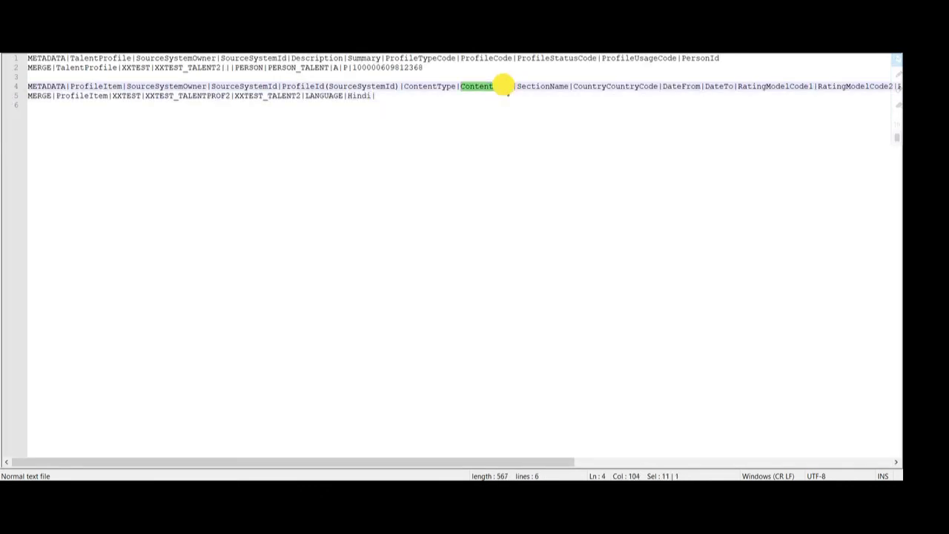
{"action": "double_click", "coordinate": [538, 86]}
{"action": "left_click", "coordinate": [609, 49]}
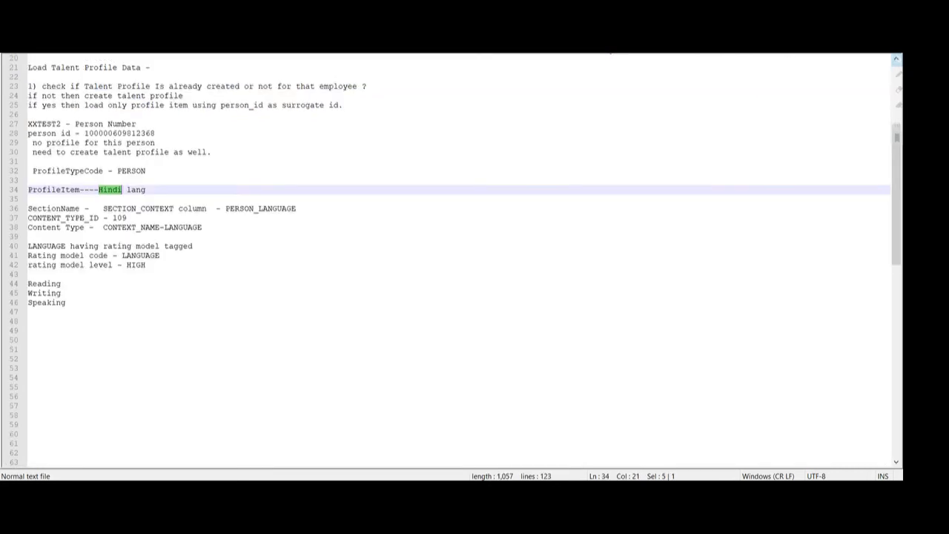
{"action": "double_click", "coordinate": [46, 209]}
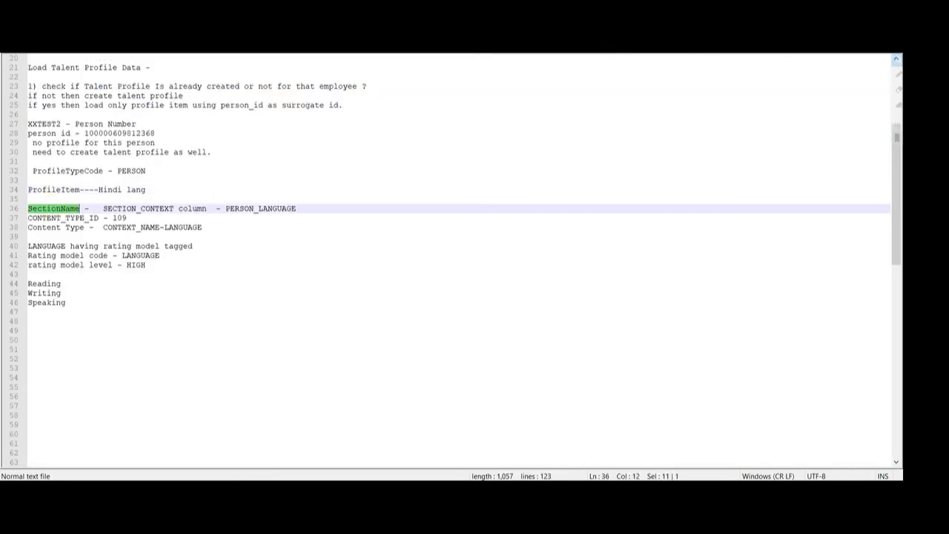
{"action": "double_click", "coordinate": [261, 208]}
{"action": "key", "text": "ctrl+c"}
{"action": "key", "text": "ctrl+Tab"}
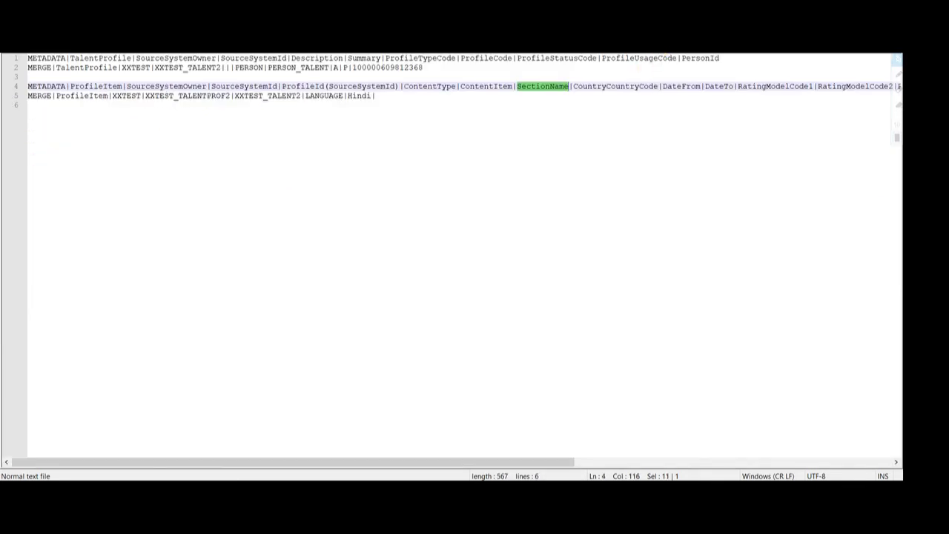
{"action": "left_click", "coordinate": [403, 96]}
{"action": "key", "text": "ctrl+v"}
{"action": "type", "text": "|"}
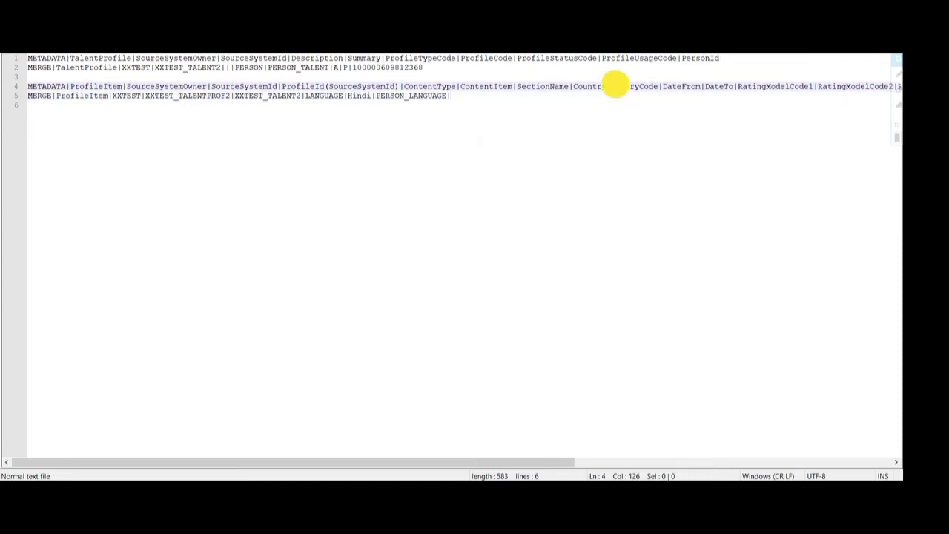
Step: Leave the CountryCountryCode value empty in the ProfileItem line by adding only a pipe separator
{"action": "double_click", "coordinate": [615, 86]}
{"action": "left_click", "coordinate": [472, 99]}
{"action": "type", "text": "|"}
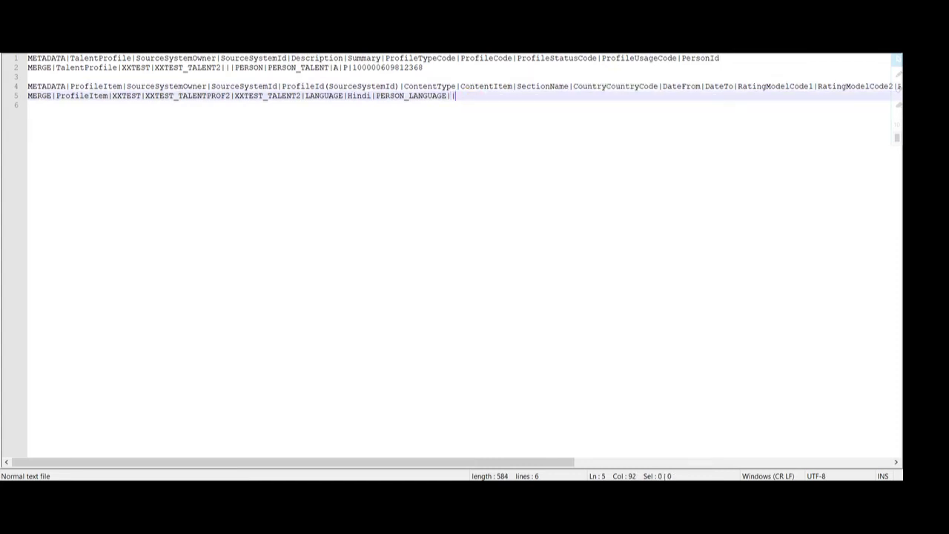
Step: Set DateFrom in the ProfileItem line to 2021/07/26 and leave DateTo empty using pipe separators
{"action": "double_click", "coordinate": [684, 87]}
{"action": "left_click", "coordinate": [474, 99]}
{"action": "type", "text": "2021/07/26"}
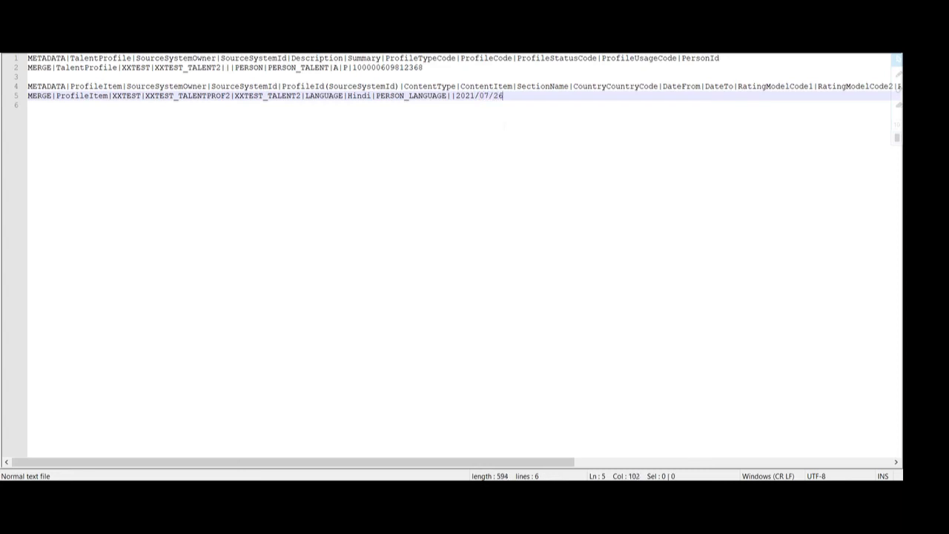
{"action": "type", "text": "|"}
{"action": "double_click", "coordinate": [717, 88]}
{"action": "left_click", "coordinate": [543, 95]}
{"action": "type", "text": "||"}
Step: Fill RatingModelCode1 in the ProfileItem line with the rating model code LANGUAGE from the notes, followed by a pipe
{"action": "left_click_drag", "start_coordinate": [455, 461], "coordinate": [762, 461]}
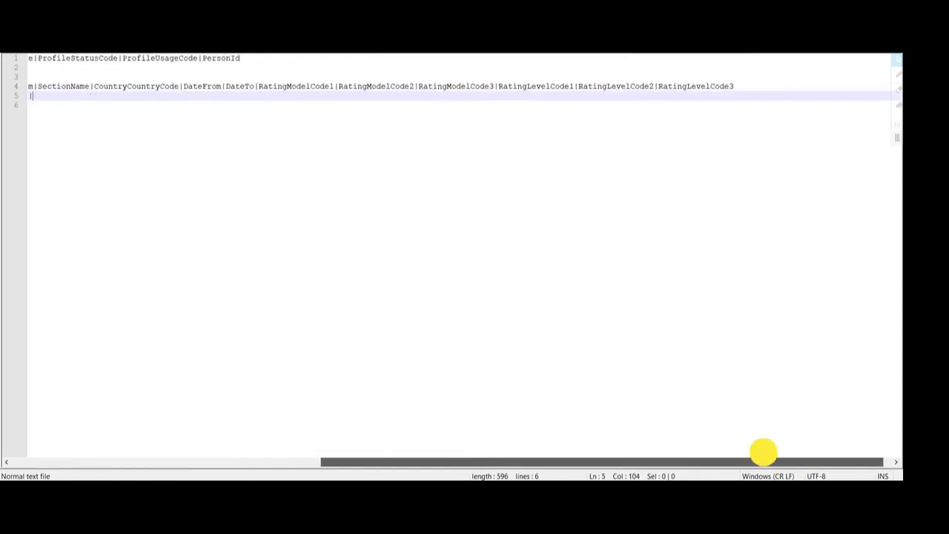
{"action": "left_click_drag", "start_coordinate": [292, 86], "coordinate": [470, 86]}
{"action": "left_click", "coordinate": [613, 52]}
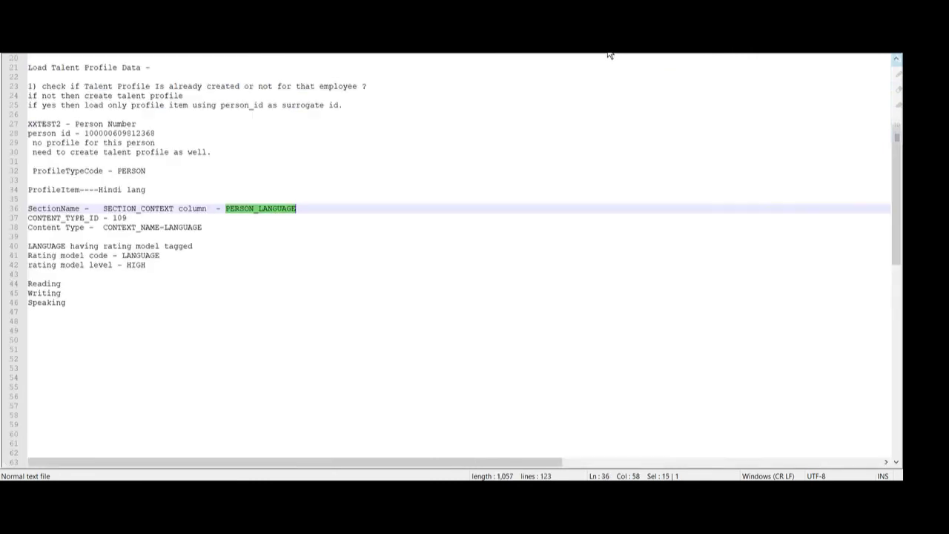
{"action": "left_click_drag", "start_coordinate": [65, 303], "coordinate": [27, 283]}
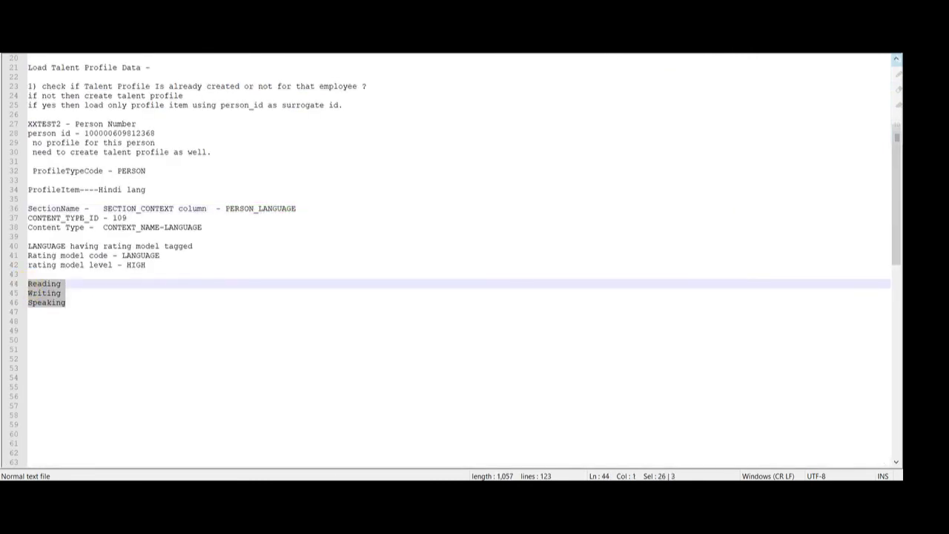
{"action": "double_click", "coordinate": [99, 255]}
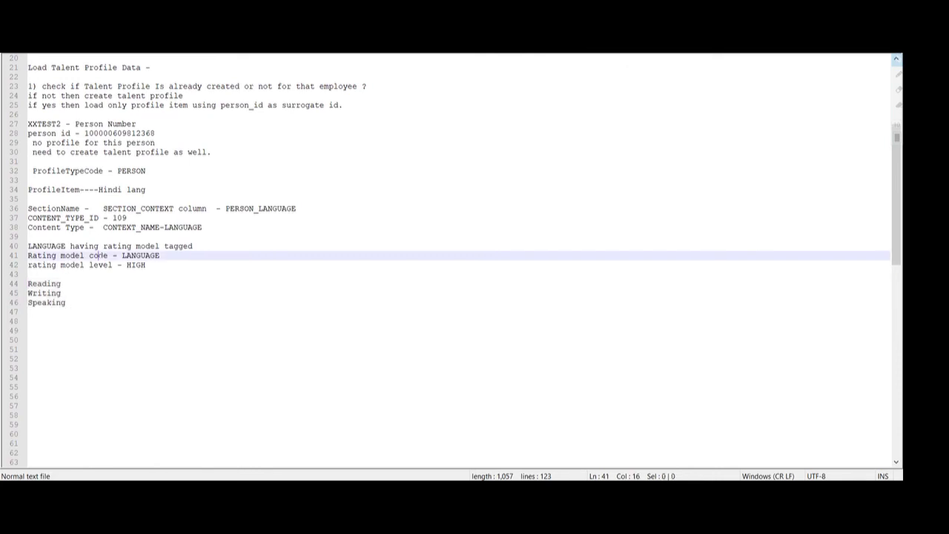
{"action": "double_click", "coordinate": [139, 257]}
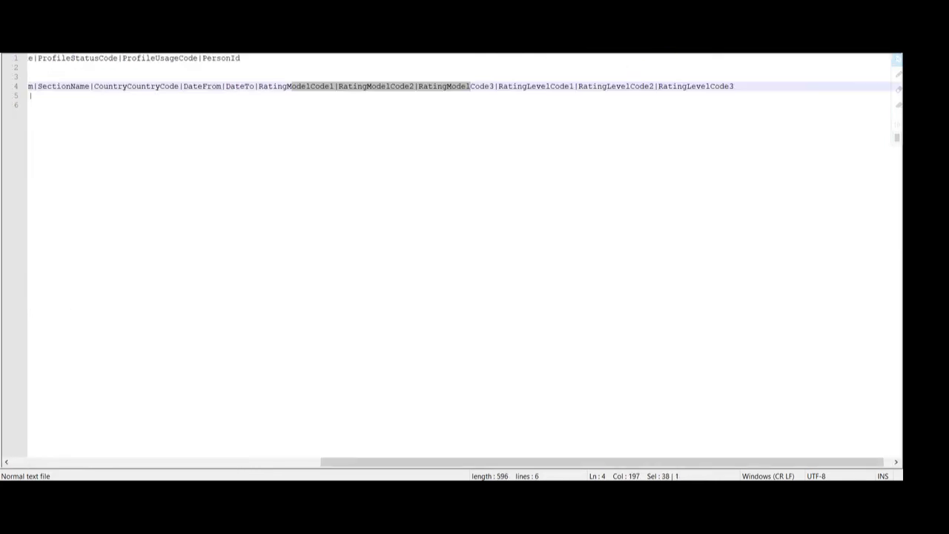
{"action": "left_click_drag", "start_coordinate": [394, 465], "coordinate": [370, 462]}
{"action": "left_click", "coordinate": [130, 97]}
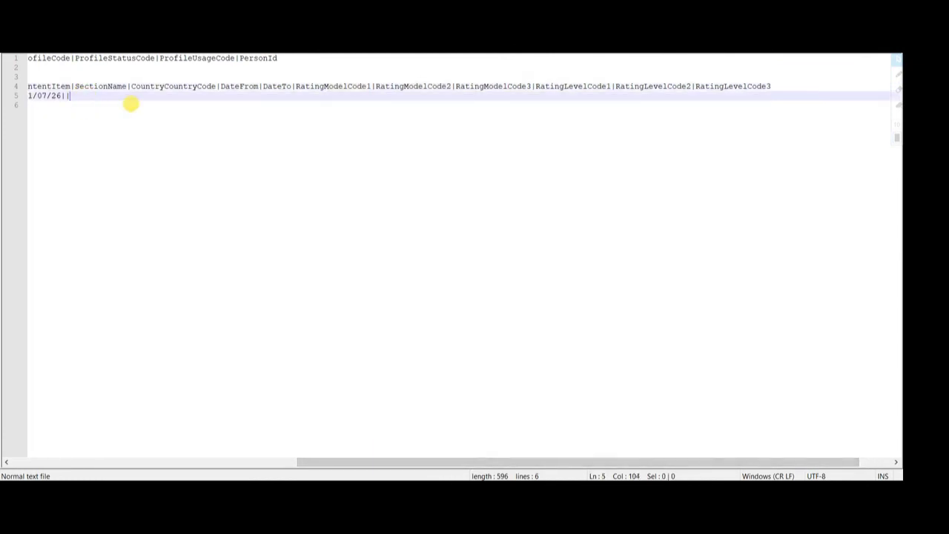
{"action": "key", "text": "ctrl+v"}
{"action": "key", "text": "Return"}
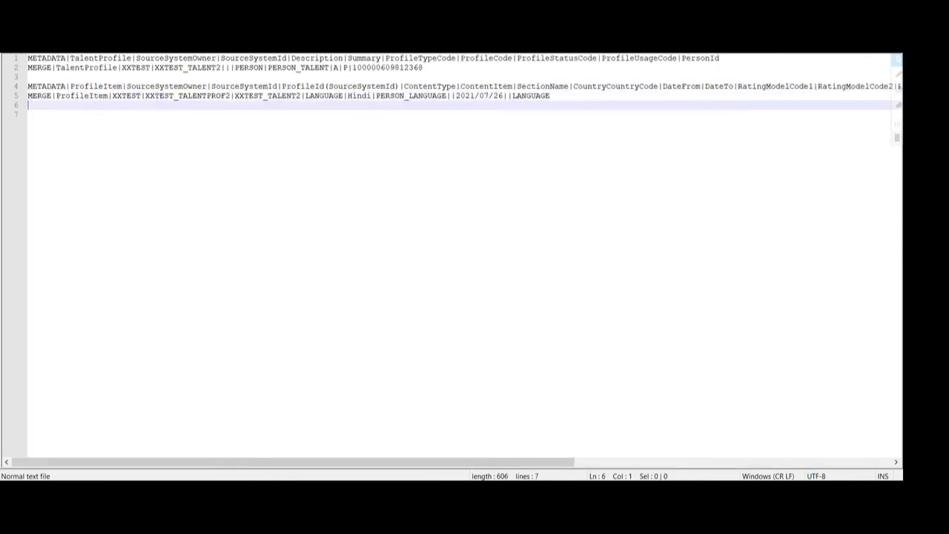
{"action": "key", "text": "BackSpace"}
{"action": "type", "text": "|"}
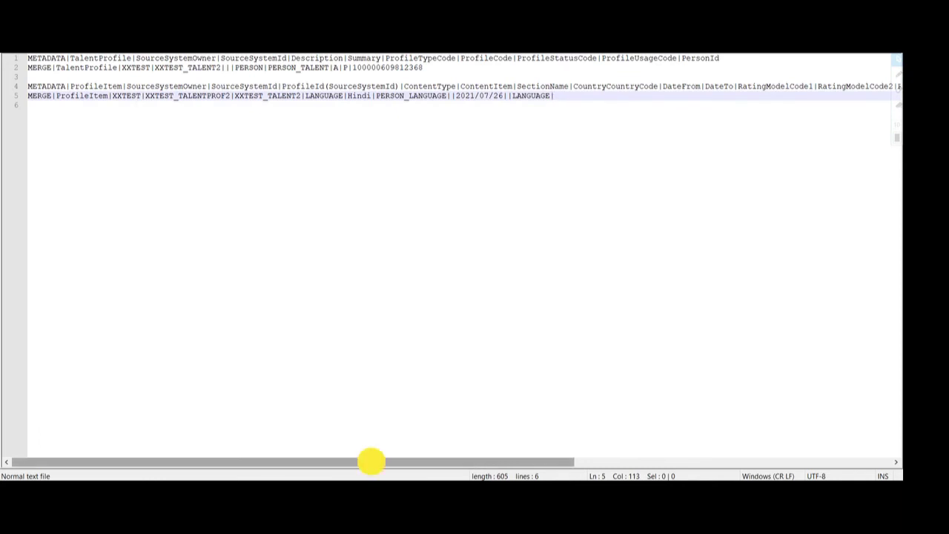
{"action": "left_click_drag", "start_coordinate": [370, 461], "coordinate": [542, 461]}
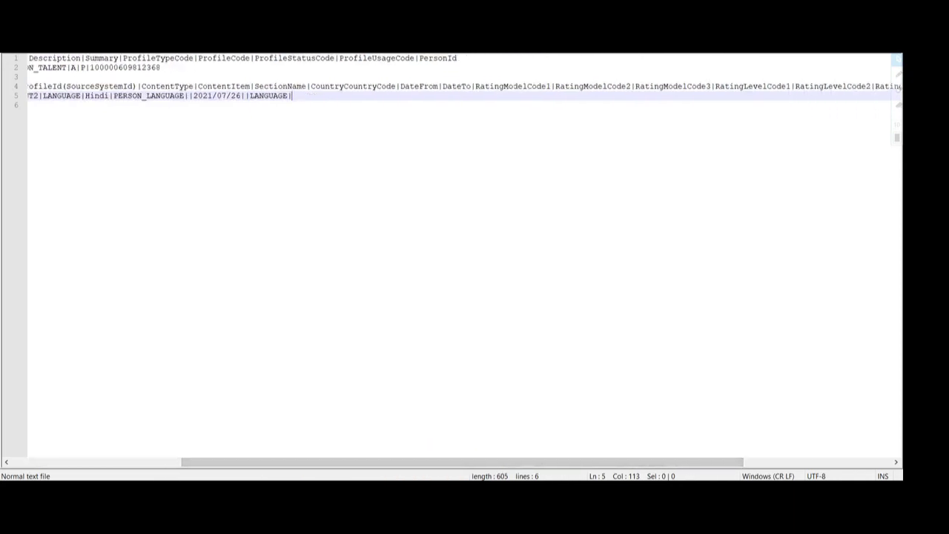
Step: Fill RatingModelCode2 and RatingModelCode3 in the ProfileItem line with LANGUAGE, each followed by a pipe
{"action": "double_click", "coordinate": [514, 88]}
{"action": "double_click", "coordinate": [591, 88]}
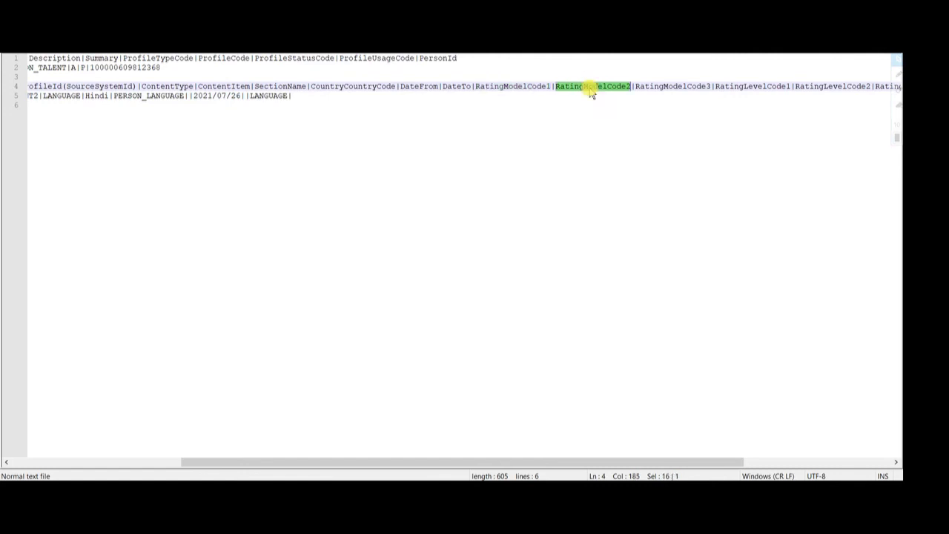
{"action": "left_click", "coordinate": [328, 96]}
{"action": "key", "text": "ctrl+v"}
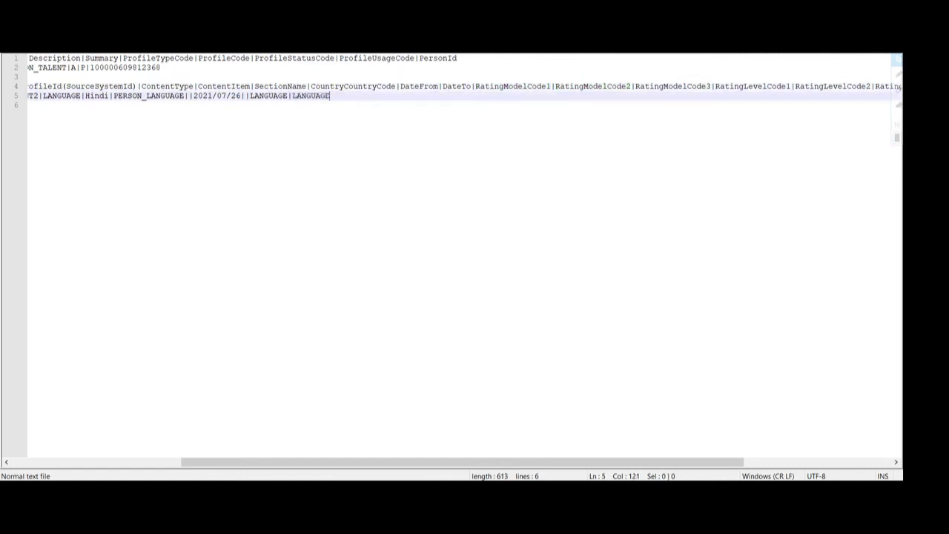
{"action": "type", "text": "|"}
{"action": "double_click", "coordinate": [670, 87]}
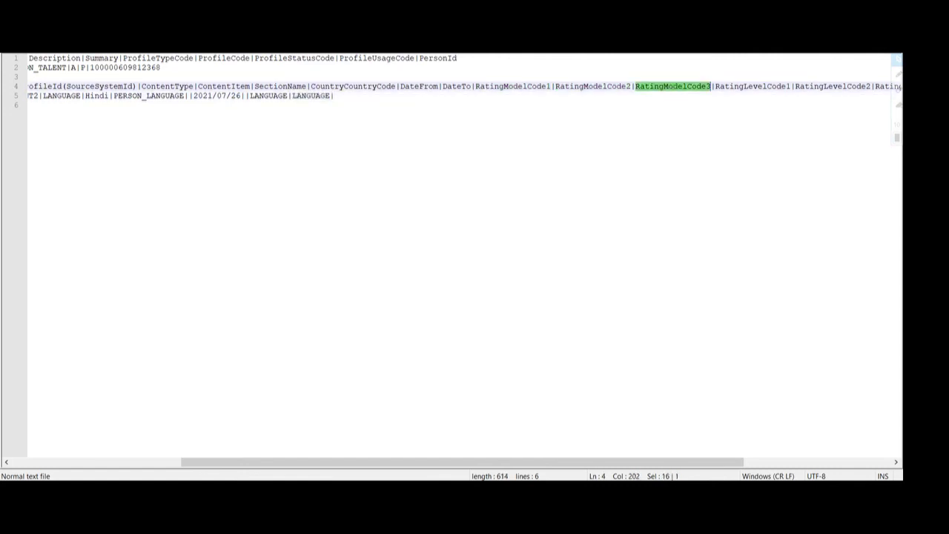
{"action": "key", "text": "Down"}
{"action": "type", "text": "LANGUAGE"}
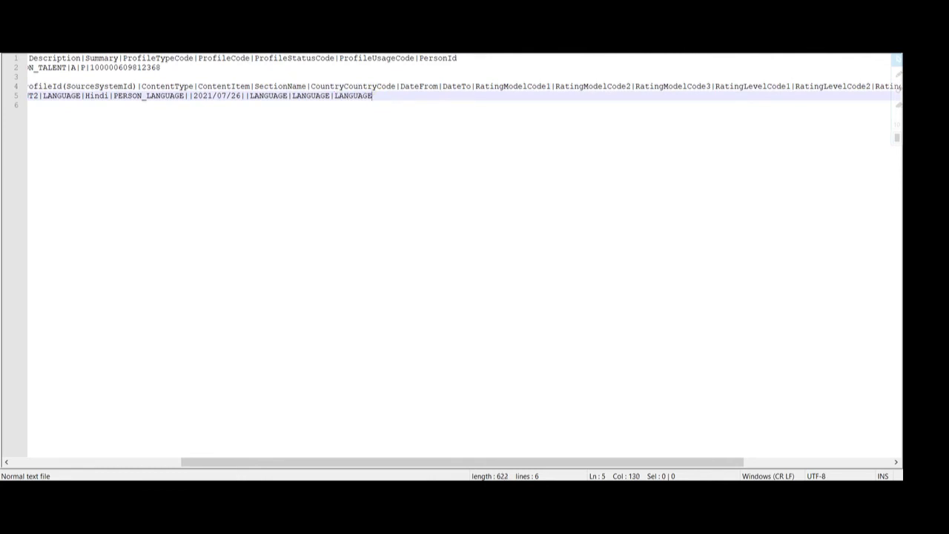
{"action": "type", "text": "|"}
Step: Fill RatingLevelCode1 in the ProfileItem line with the rating model level HIGH from the notes, followed by a pipe
{"action": "left_click_drag", "start_coordinate": [561, 463], "coordinate": [770, 452]}
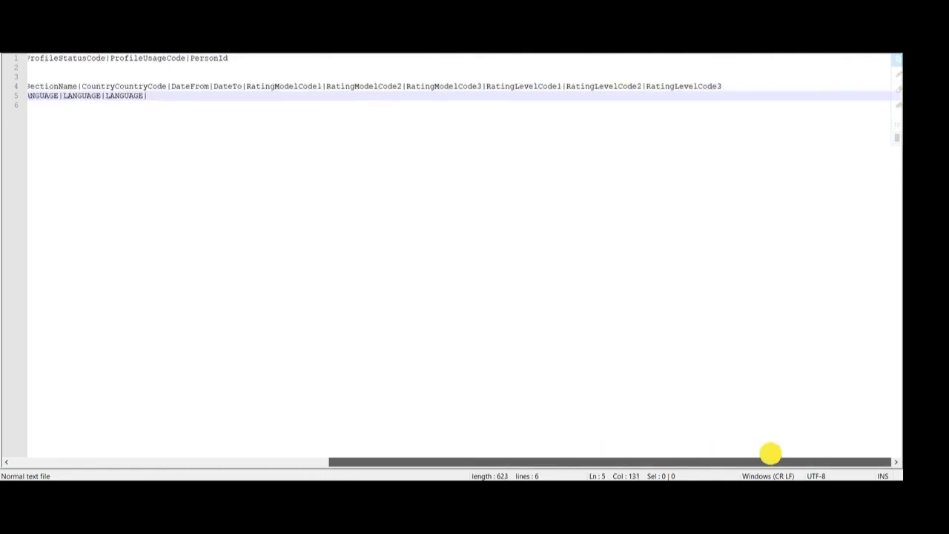
{"action": "double_click", "coordinate": [523, 87]}
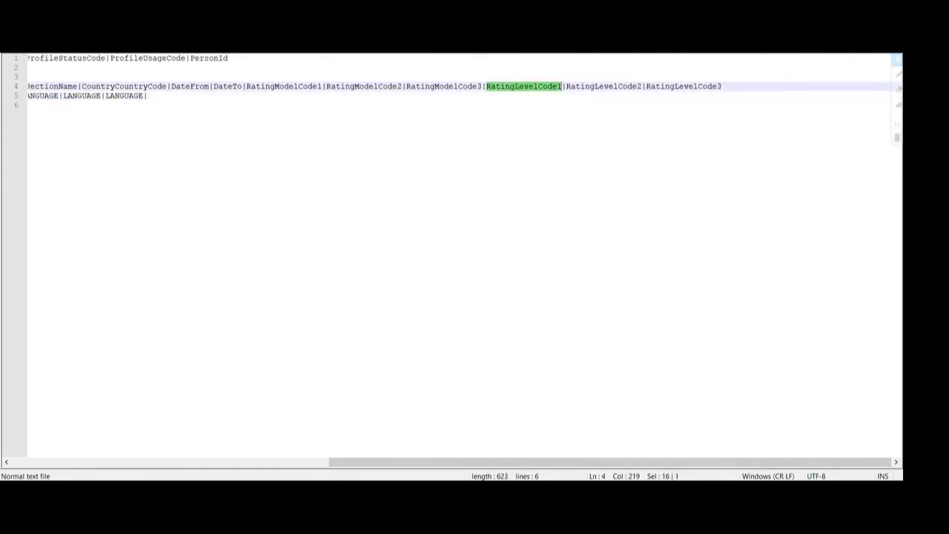
{"action": "left_click", "coordinate": [608, 49]}
{"action": "double_click", "coordinate": [135, 264]}
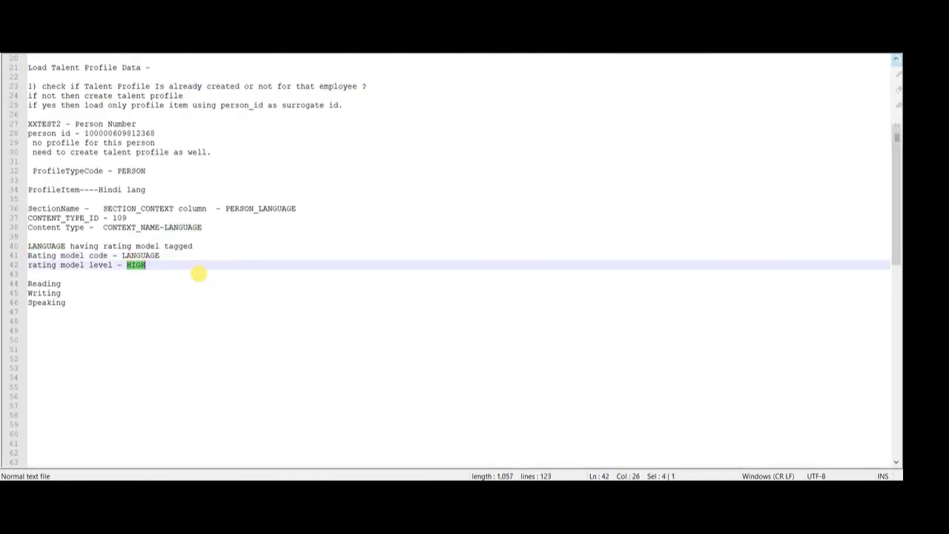
{"action": "key", "text": "ctrl+Tab"}
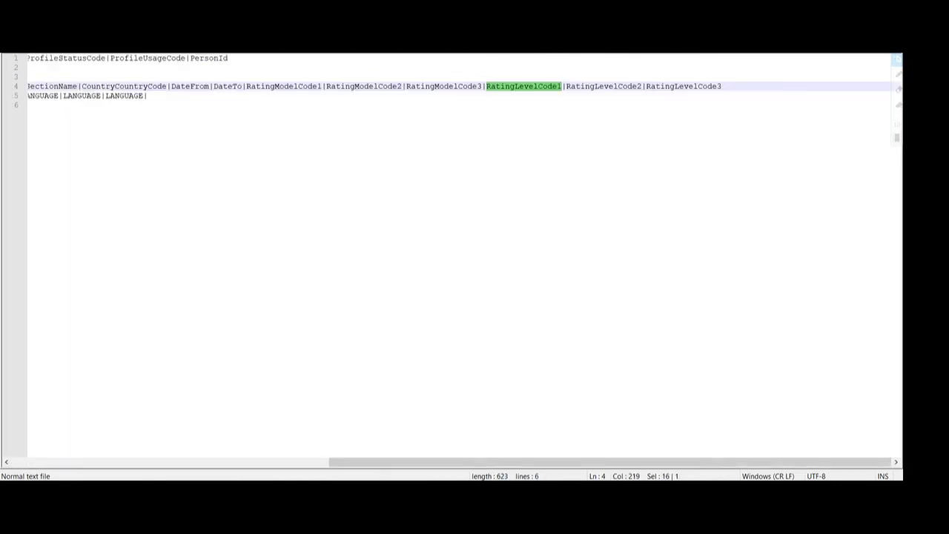
{"action": "left_click", "coordinate": [173, 97]}
{"action": "type", "text": "HIGH"}
{"action": "type", "text": "|"}
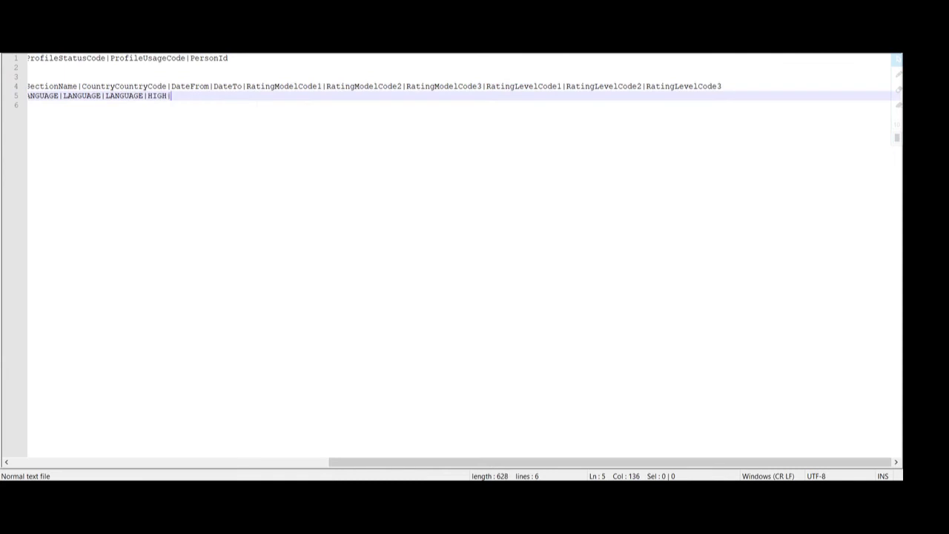
Step: Set RatingLevelCode2 and RatingLevelCode3 in the ProfileItem line to HIGH, separated by a pipe, and review the finished lines
{"action": "type", "text": "HIGH"}
{"action": "type", "text": "|"}
{"action": "type", "text": "HIGH"}
{"action": "left_click", "coordinate": [318, 112]}
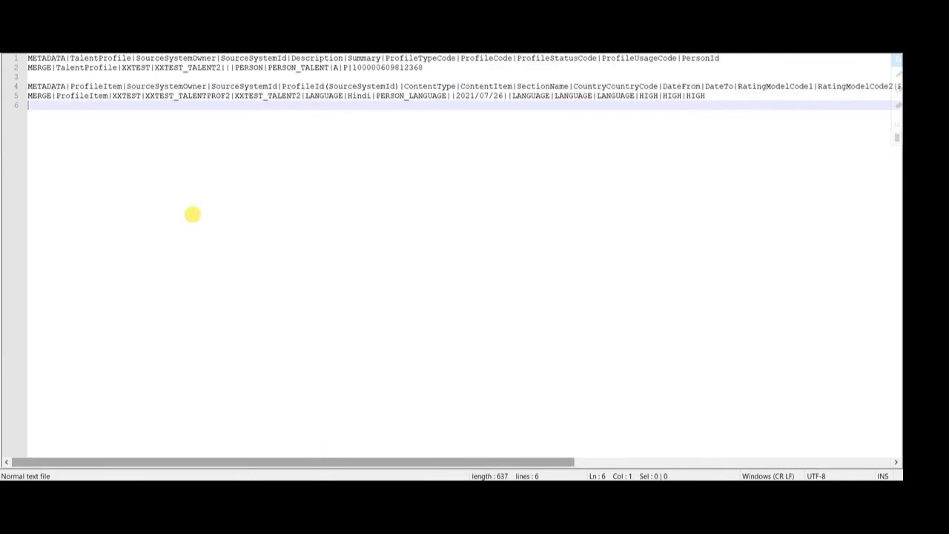
{"action": "double_click", "coordinate": [95, 86]}
{"action": "left_click", "coordinate": [263, 132]}
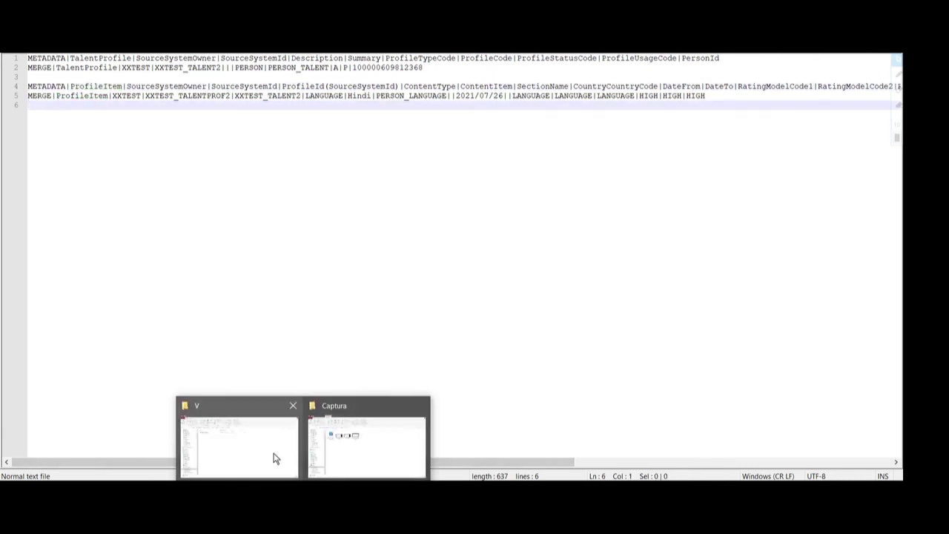
Step: Switch to the V folder in File Explorer and compress TalentProfile.dat into the ZIP archive TalentProfile.zip
{"action": "left_click", "coordinate": [264, 447]}
{"action": "left_click", "coordinate": [186, 140]}
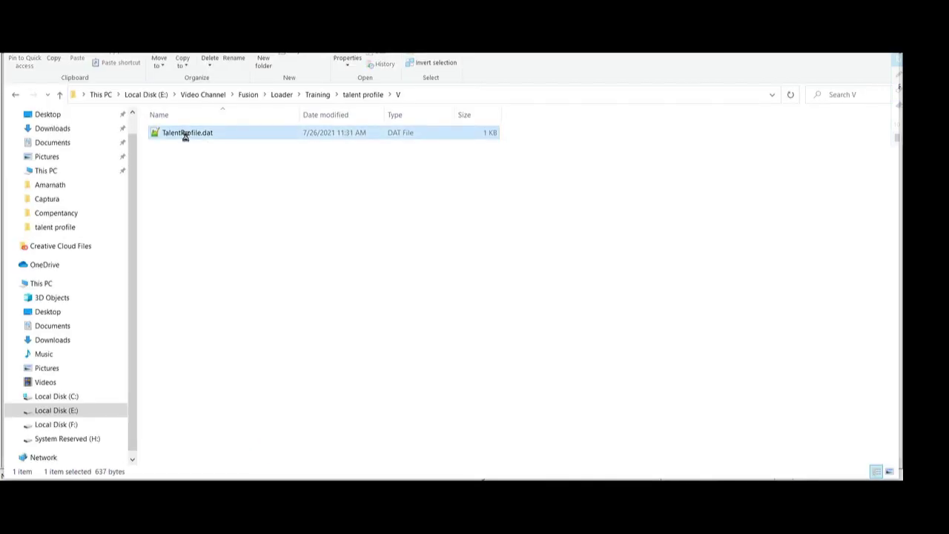
{"action": "right_click", "coordinate": [185, 137]}
{"action": "left_click", "coordinate": [236, 238]}
{"action": "left_click", "coordinate": [415, 232]}
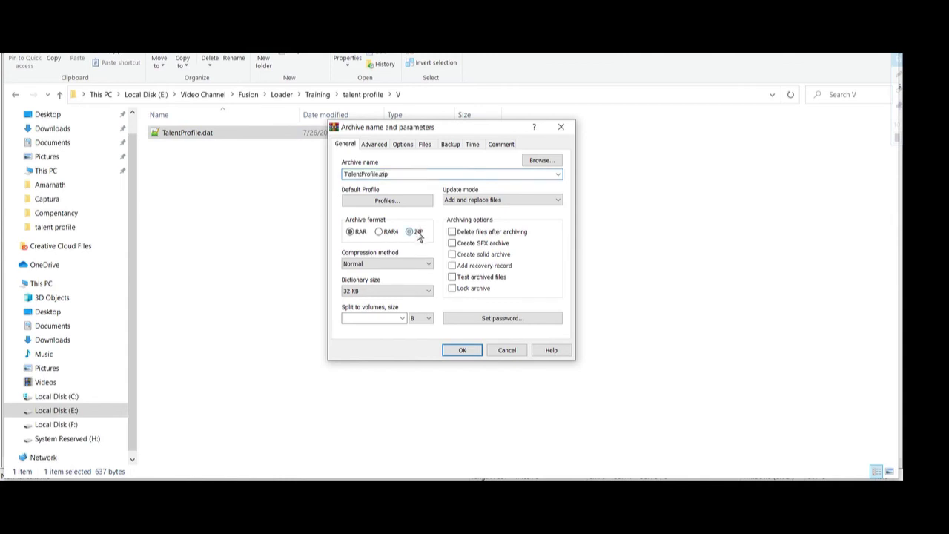
{"action": "left_click", "coordinate": [459, 349]}
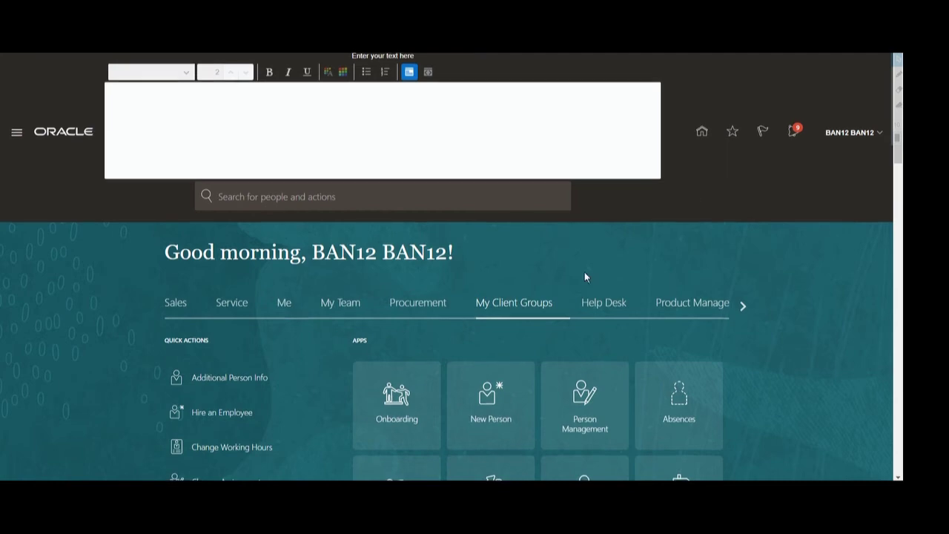
Step: Switch to Oracle HCM and open the Import and Load Data task under HCM Data Loader in Data Exchange
{"action": "scroll", "coordinate": [585, 272], "scroll_direction": "down", "scroll_amount": 3}
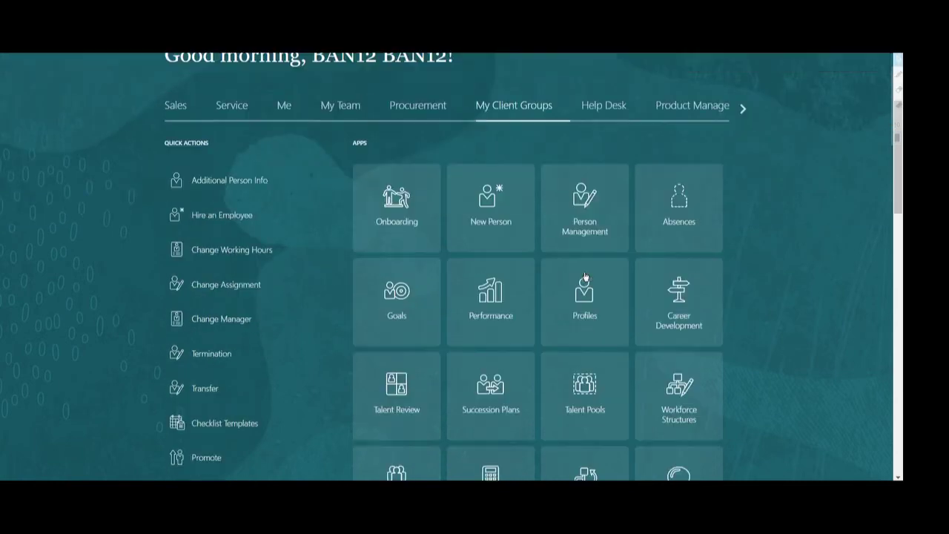
{"action": "scroll", "coordinate": [585, 277], "scroll_direction": "down", "scroll_amount": 3}
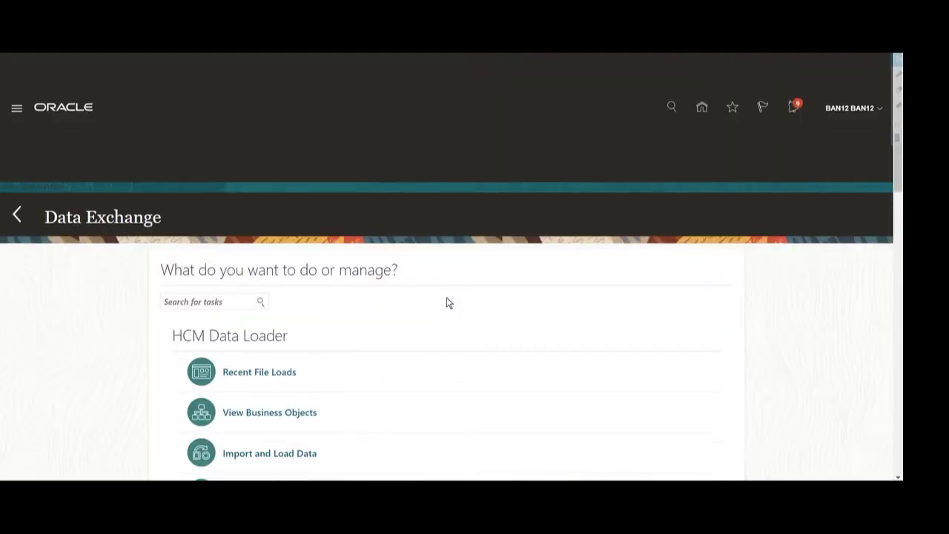
{"action": "scroll", "coordinate": [369, 288], "scroll_direction": "down", "scroll_amount": 3}
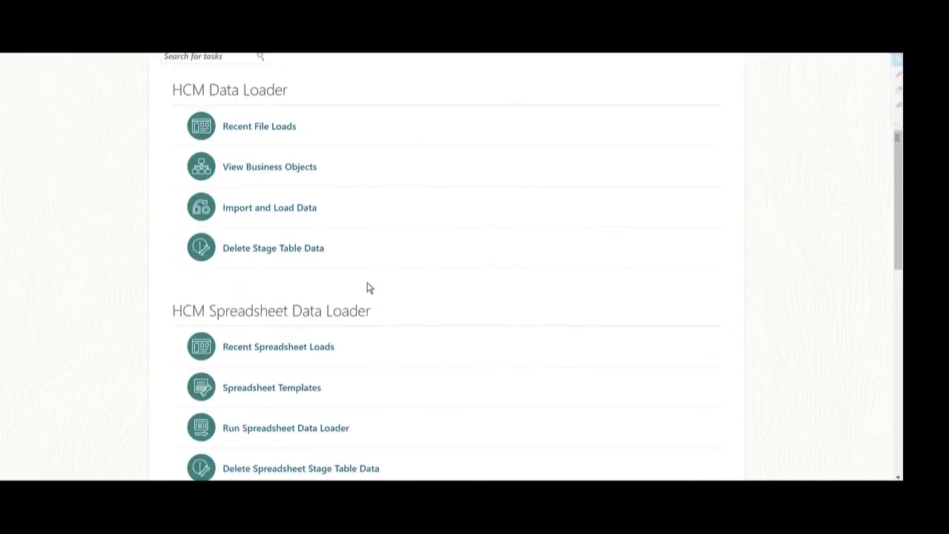
{"action": "left_click", "coordinate": [270, 208]}
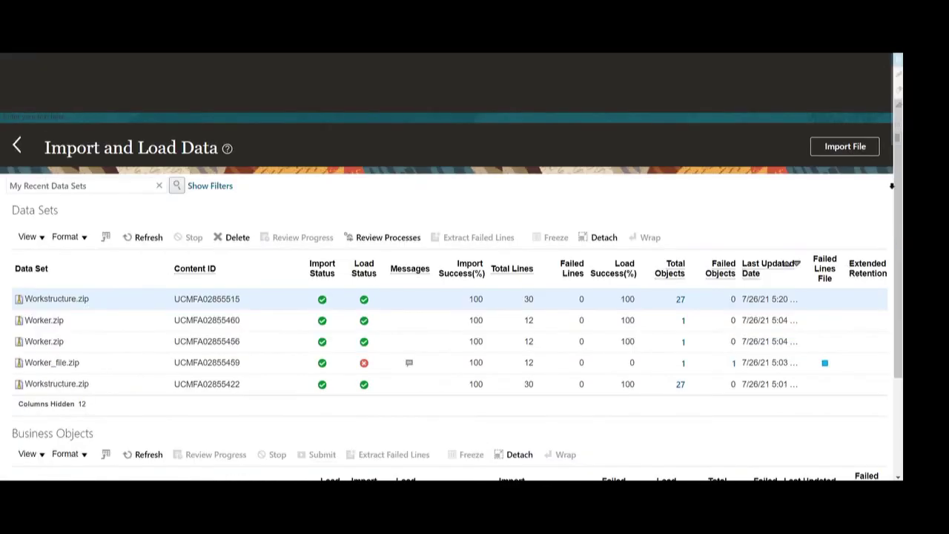
Step: Import the local file TalentProfile.zip as a new data set
{"action": "left_click", "coordinate": [845, 148]}
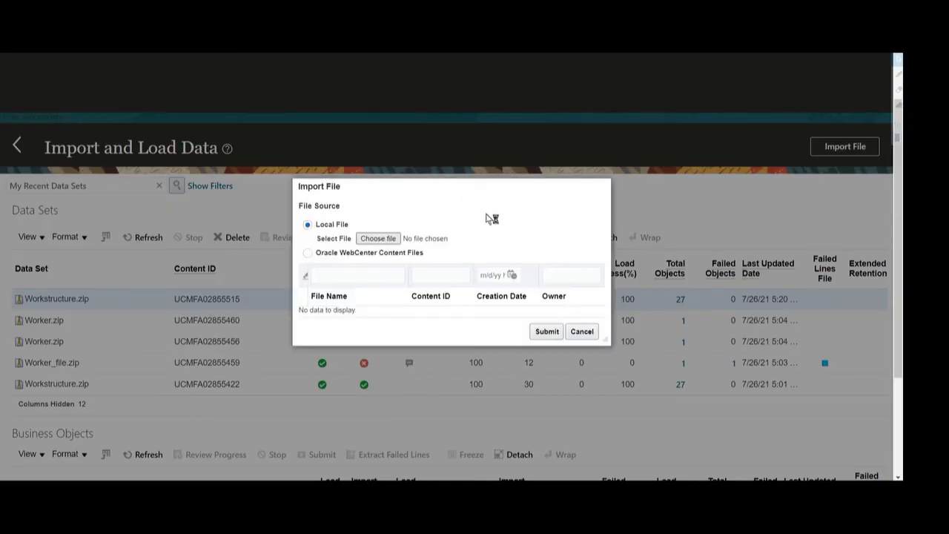
{"action": "left_click", "coordinate": [378, 238]}
{"action": "double_click", "coordinate": [141, 95]}
{"action": "left_click", "coordinate": [546, 330]}
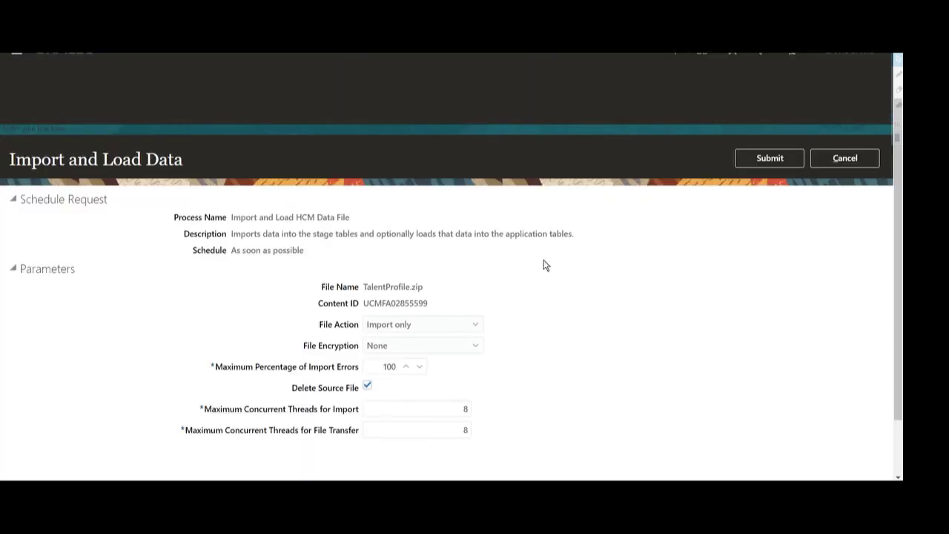
Step: Set the file action to Import and load, submit the process and close the confirmation
{"action": "left_click", "coordinate": [424, 324]}
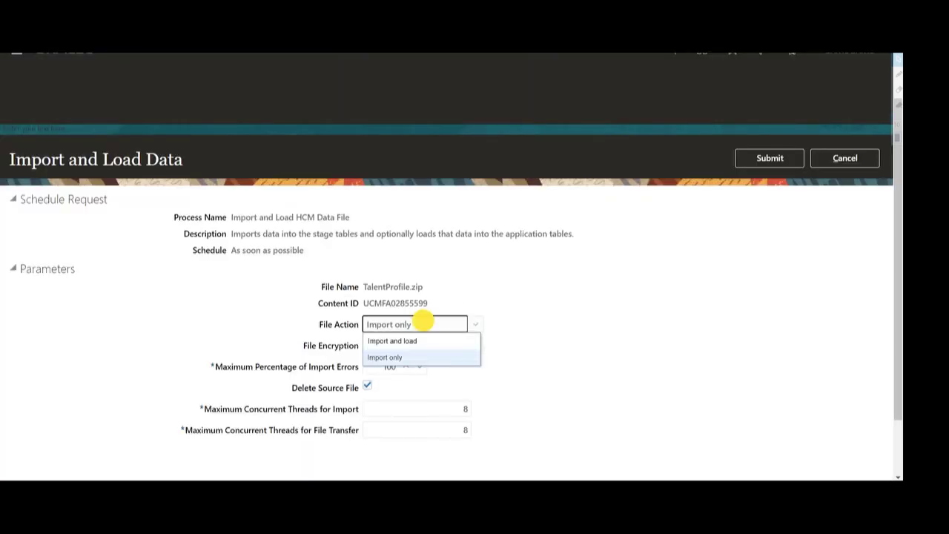
{"action": "left_click", "coordinate": [413, 341]}
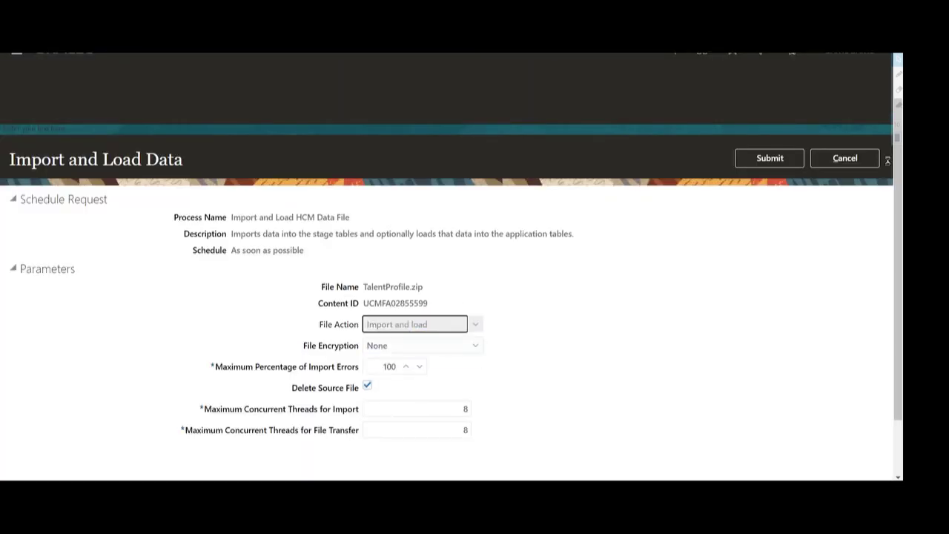
{"action": "left_click", "coordinate": [778, 158]}
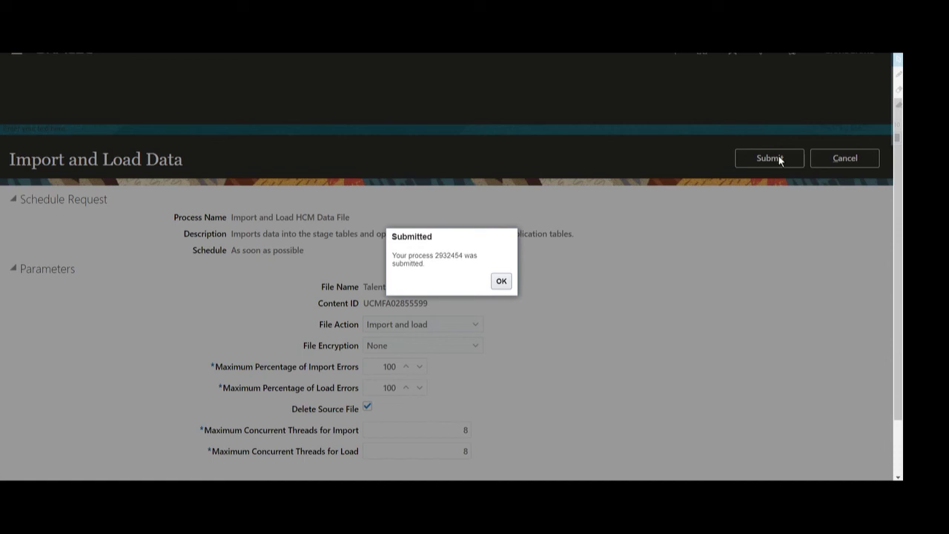
{"action": "left_click", "coordinate": [498, 280]}
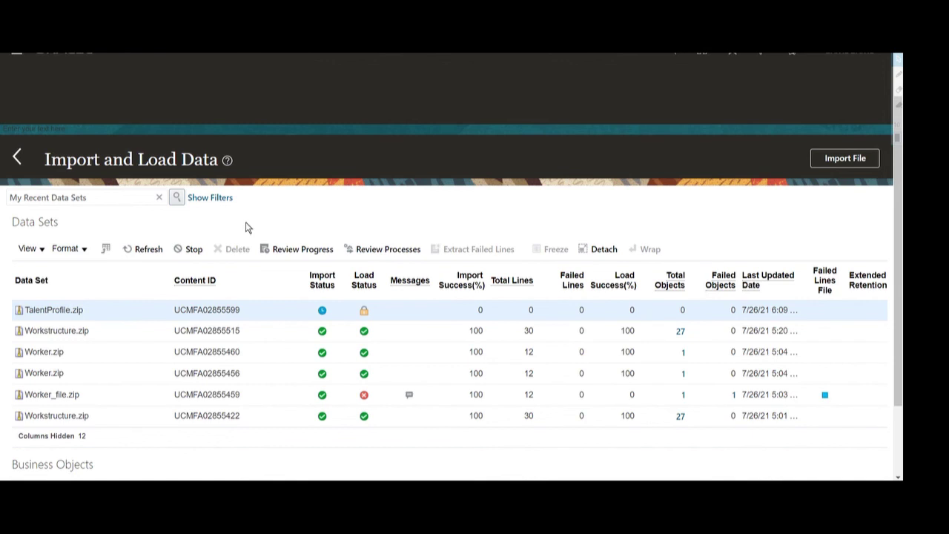
Step: Refresh the data sets repeatedly to check the import and load status of TalentProfile.zip
{"action": "left_click", "coordinate": [145, 248]}
{"action": "left_click", "coordinate": [148, 249]}
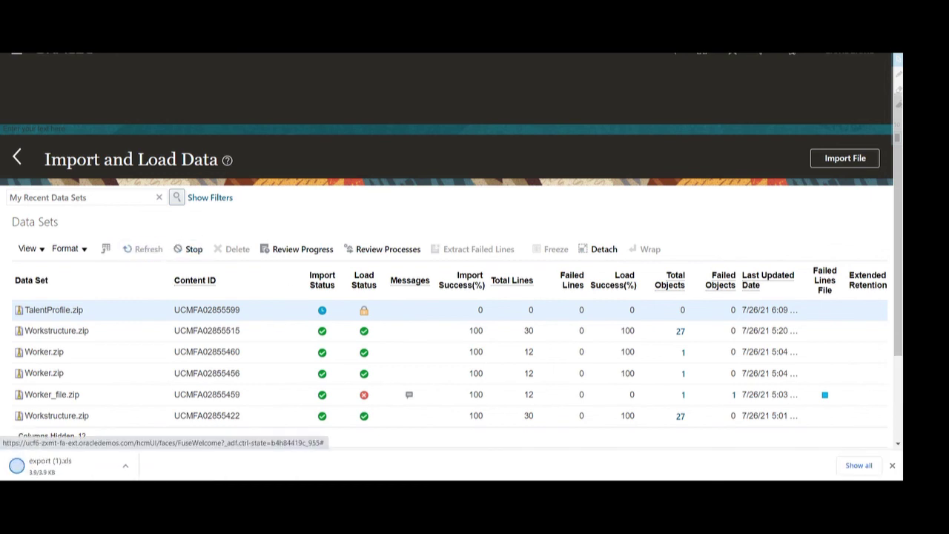
{"action": "left_click", "coordinate": [892, 465]}
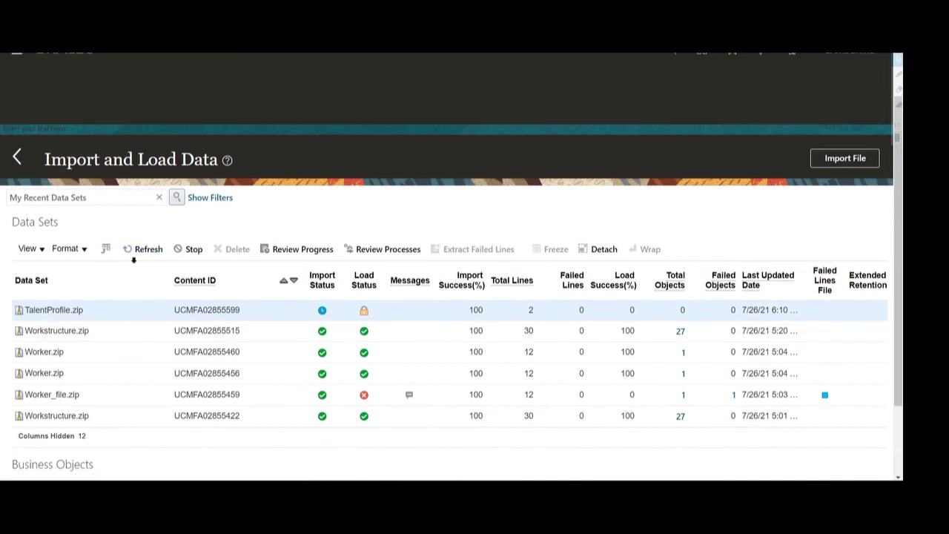
{"action": "left_click", "coordinate": [135, 249]}
{"action": "left_click", "coordinate": [144, 249]}
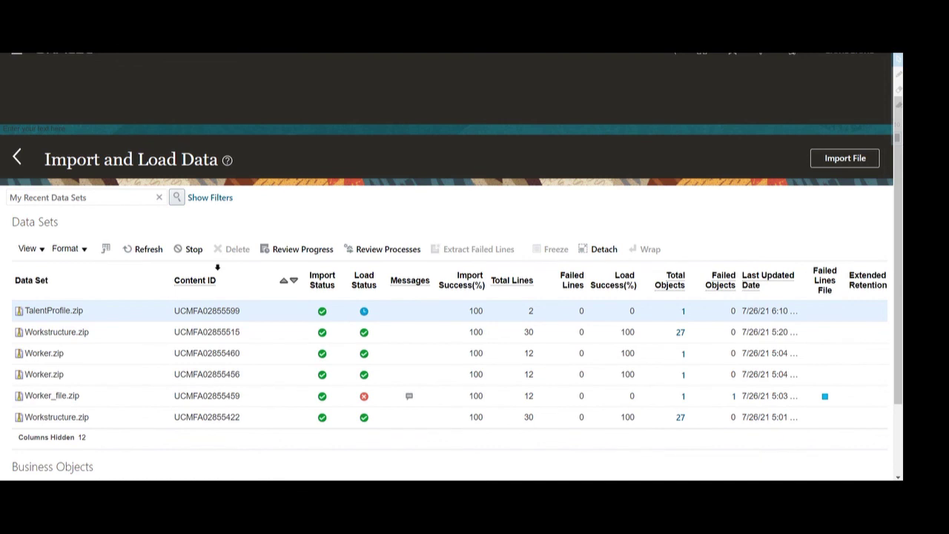
{"action": "left_click", "coordinate": [146, 251]}
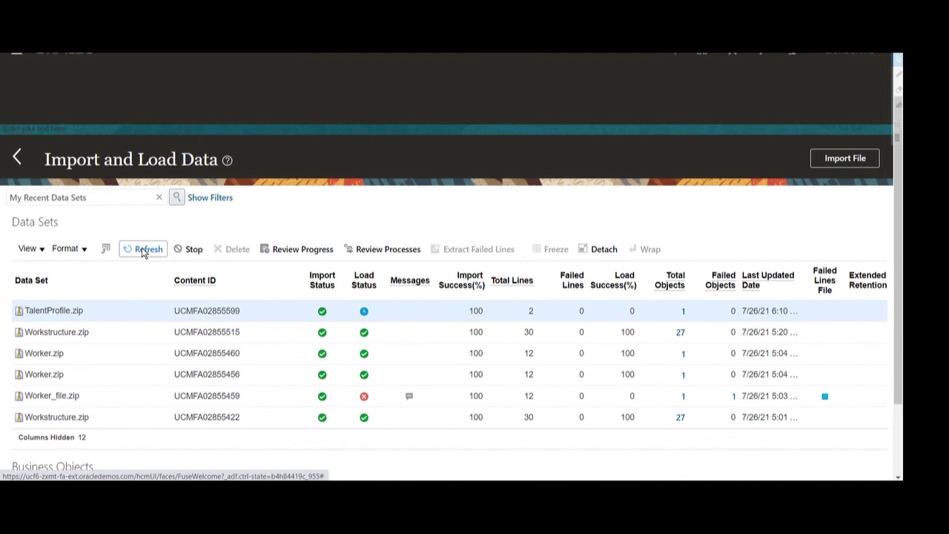
{"action": "left_click", "coordinate": [145, 252]}
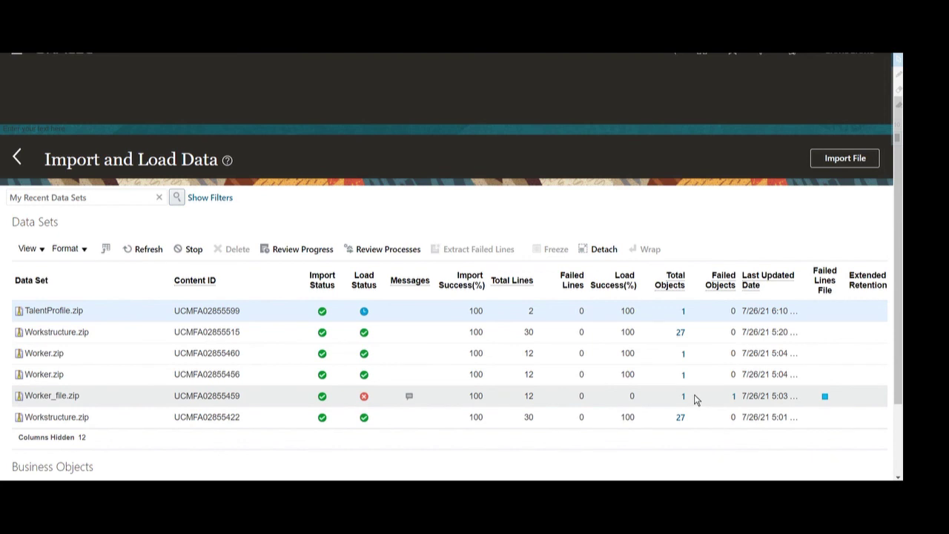
{"action": "double_click", "coordinate": [629, 312]}
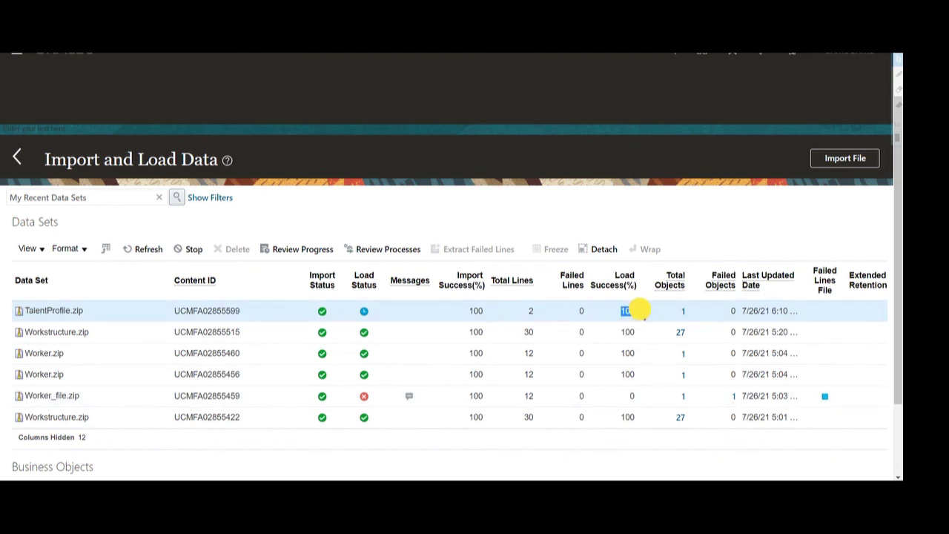
Step: Return to the home page and open Person Management in My Client Groups
{"action": "scroll", "coordinate": [706, 172], "scroll_direction": "up", "scroll_amount": 1}
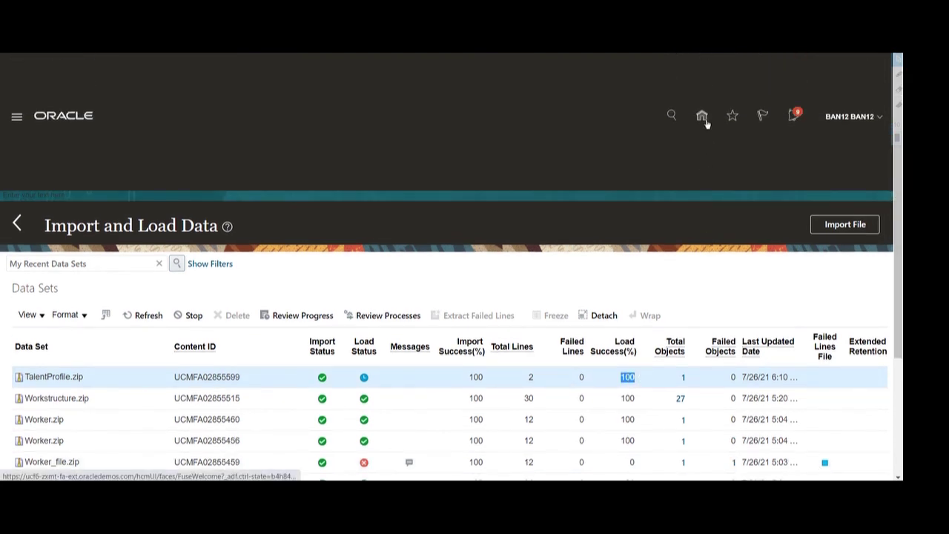
{"action": "left_click", "coordinate": [702, 117]}
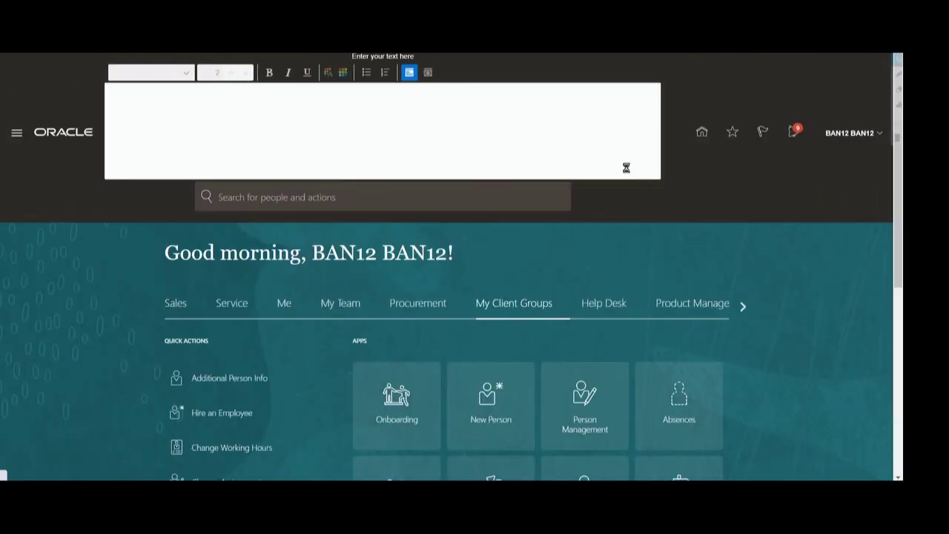
{"action": "scroll", "coordinate": [538, 290], "scroll_direction": "down", "scroll_amount": 2}
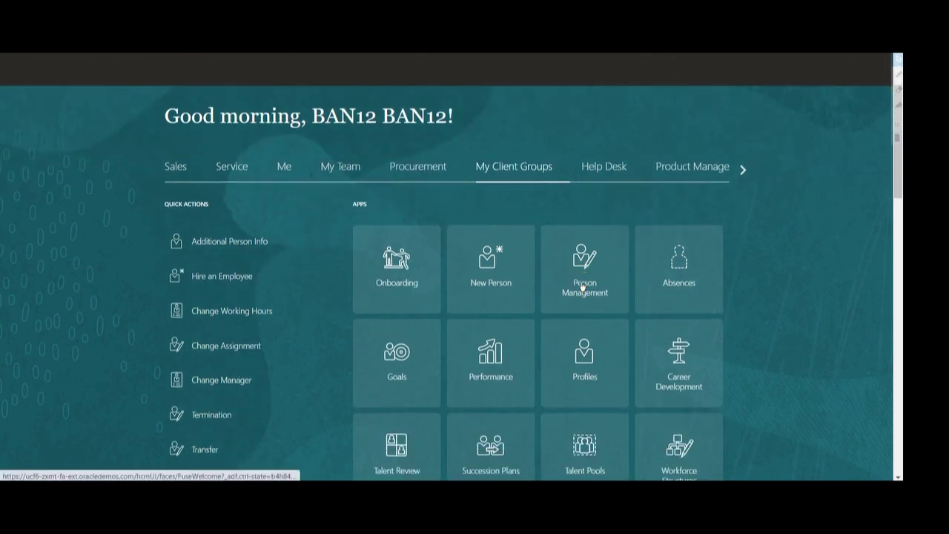
{"action": "left_click", "coordinate": [549, 292]}
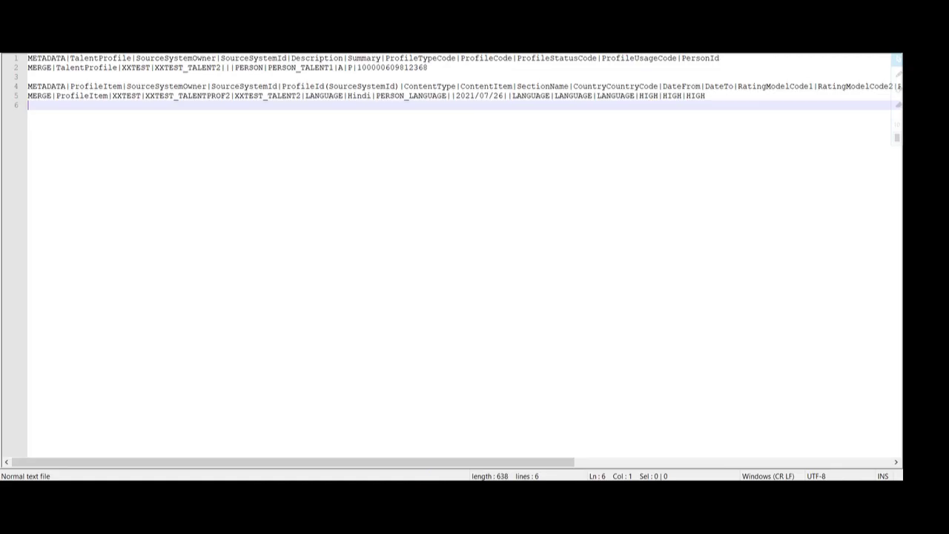
Step: Switch to the talent profile notes in Notepad++ and copy the employee's person number
{"action": "left_click", "coordinate": [599, 51]}
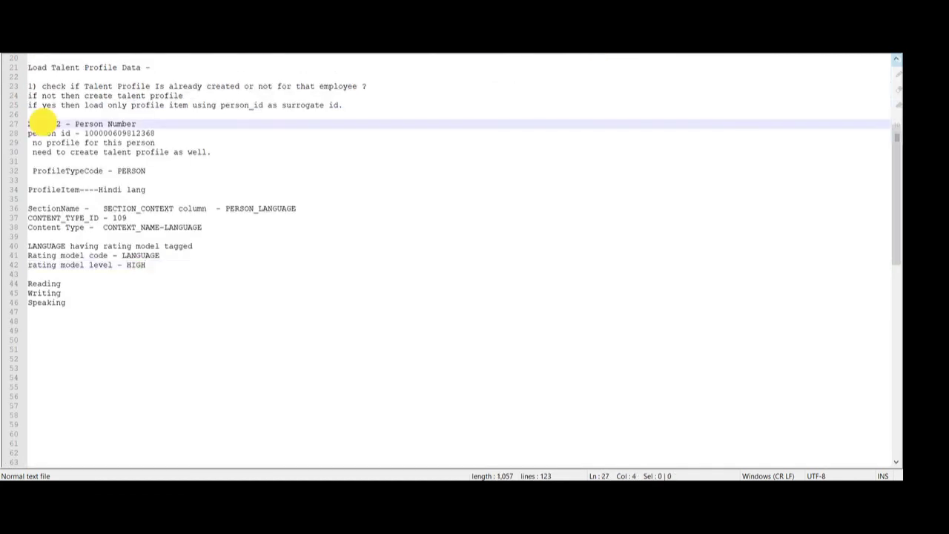
{"action": "double_click", "coordinate": [43, 124]}
{"action": "key", "text": "ctrl+c"}
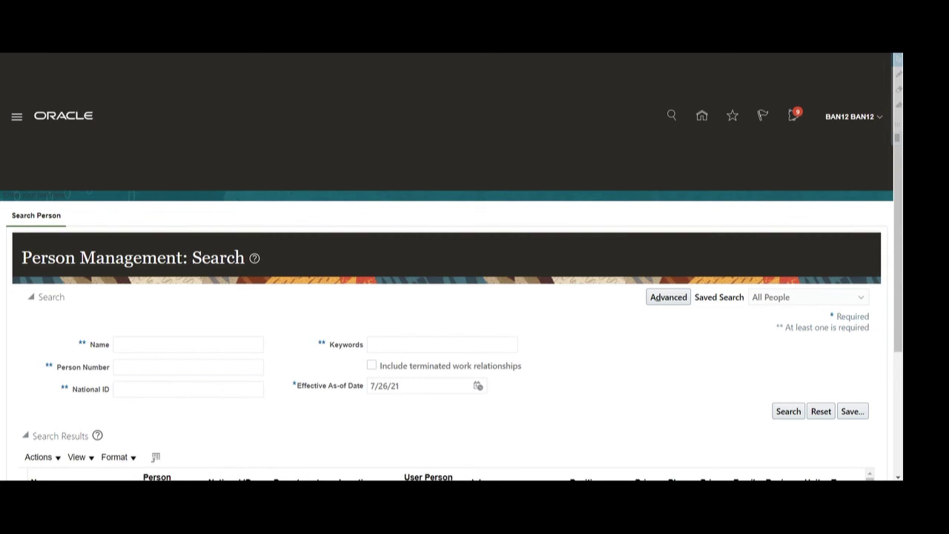
Step: Back in Oracle HCM, search Person Management by the copied person number and open the matching employee's record
{"action": "scroll", "coordinate": [153, 314], "scroll_direction": "down", "scroll_amount": 2}
{"action": "left_click", "coordinate": [152, 251]}
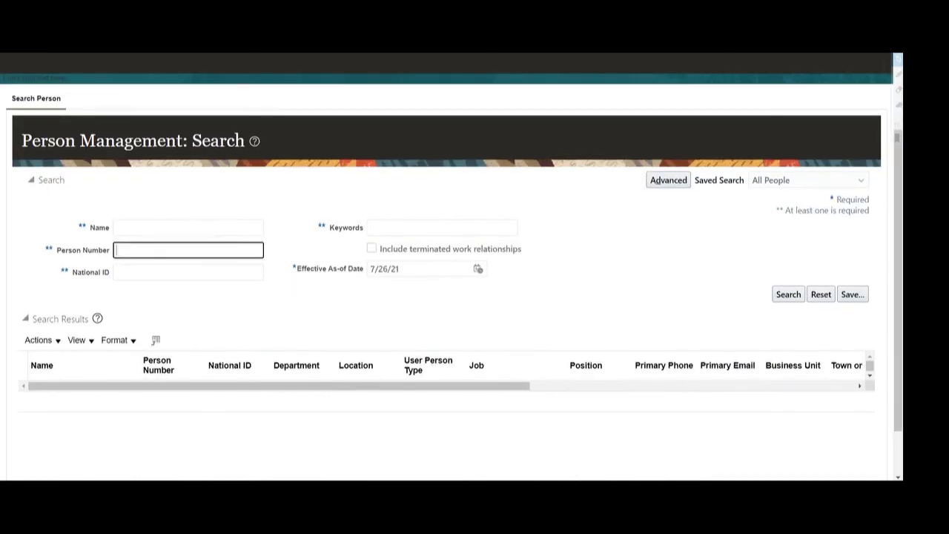
{"action": "key", "text": "ctrl+v"}
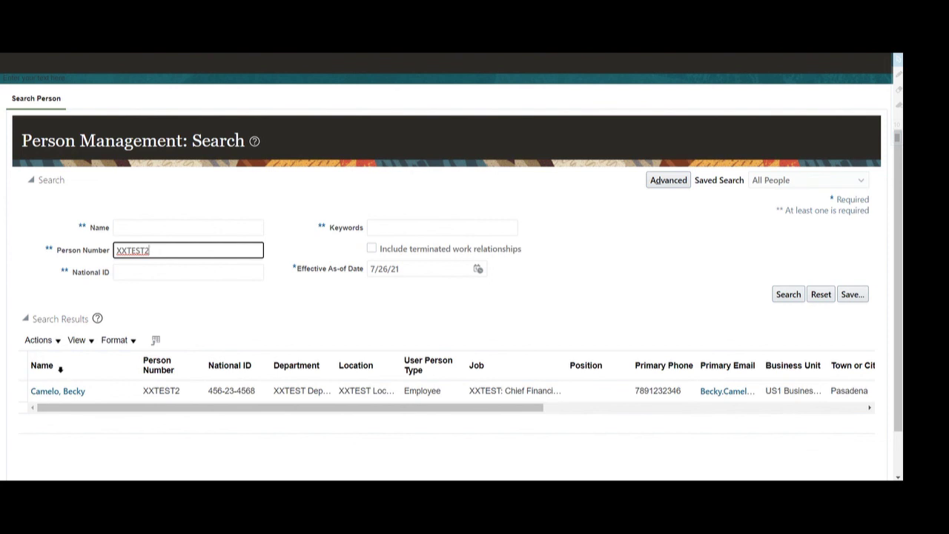
{"action": "left_click", "coordinate": [46, 391]}
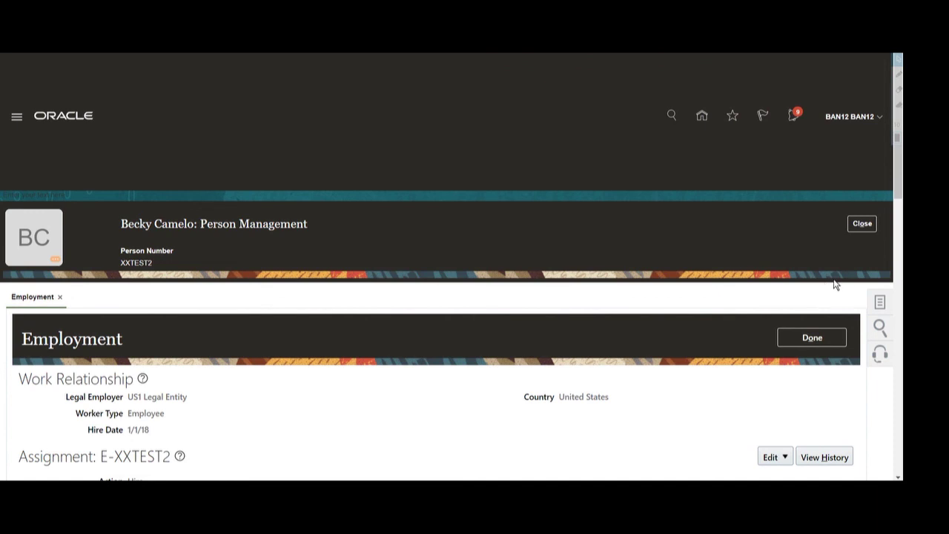
Step: Open the employee's Talent Profile from the Personal and Employment tasks
{"action": "left_click_drag", "start_coordinate": [897, 180], "coordinate": [888, 205]}
{"action": "left_click", "coordinate": [879, 222]}
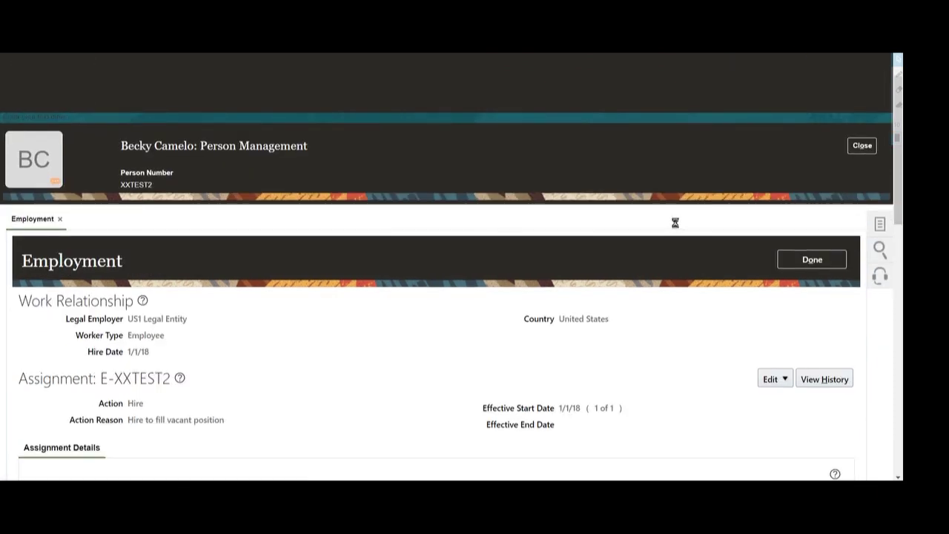
{"action": "scroll", "coordinate": [801, 248], "scroll_direction": "down", "scroll_amount": 2}
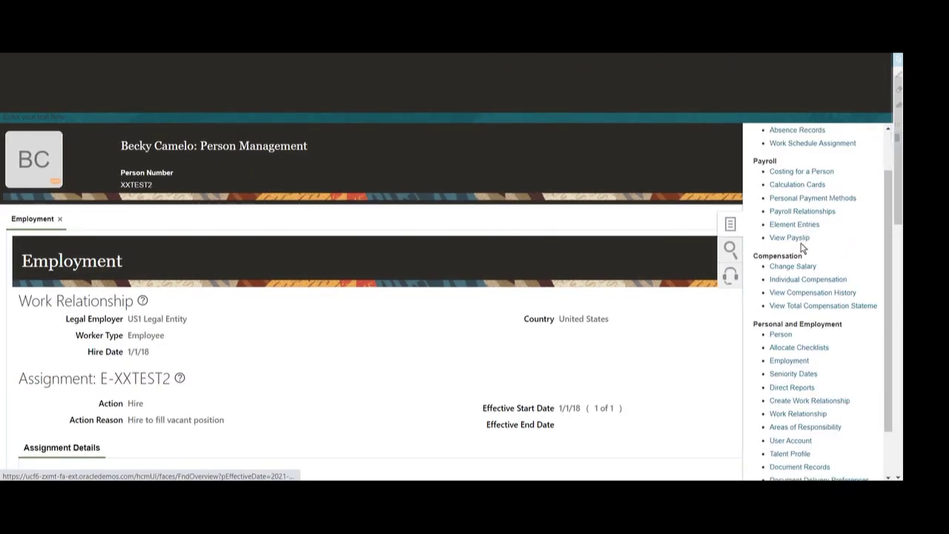
{"action": "left_click", "coordinate": [788, 396]}
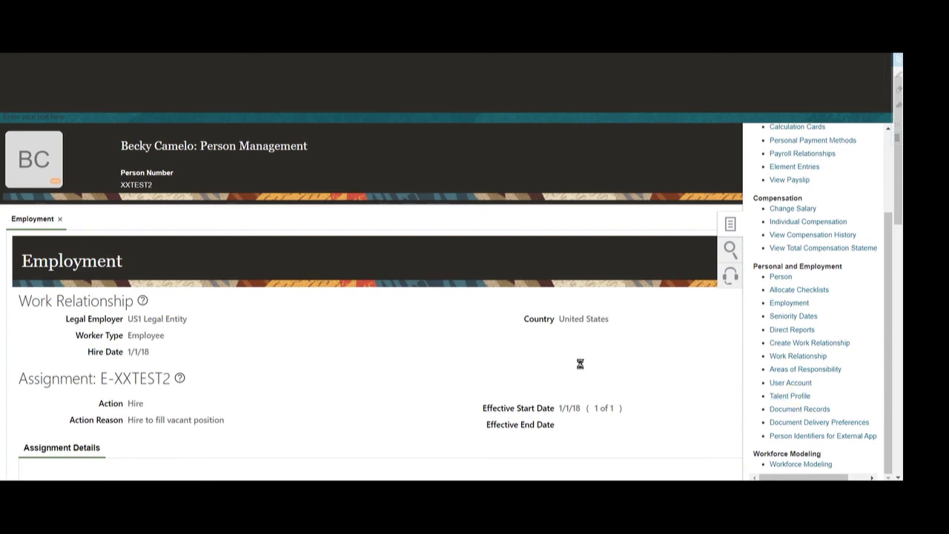
Step: Expand Languages in Skills and Qualifications and check the loaded Hindi entry with its reading, writing and speaking ratings
{"action": "scroll", "coordinate": [553, 341], "scroll_direction": "down", "scroll_amount": 3}
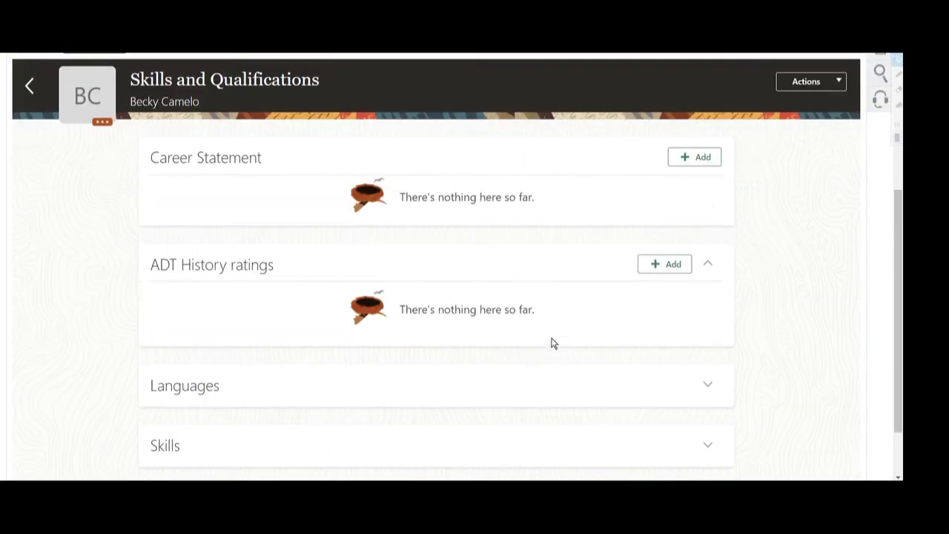
{"action": "left_click", "coordinate": [707, 327]}
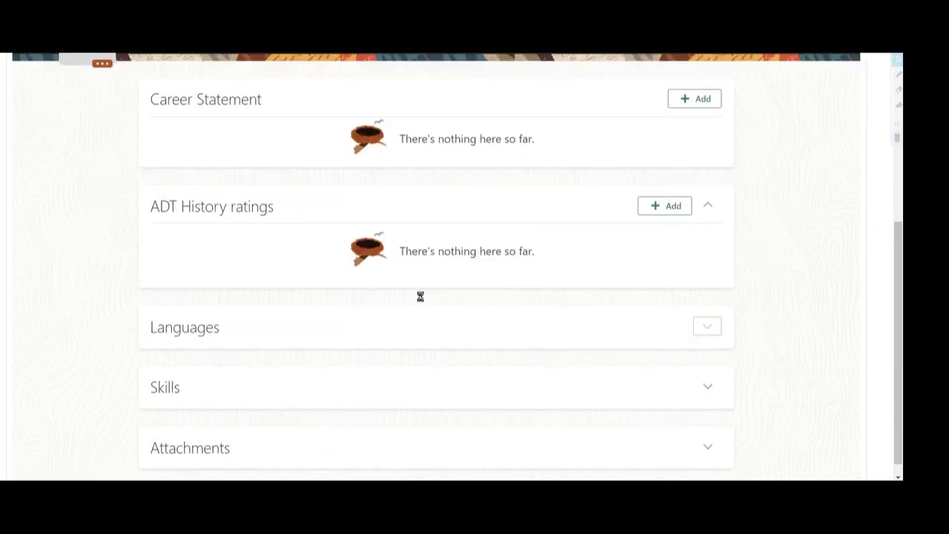
{"action": "scroll", "coordinate": [421, 298], "scroll_direction": "down", "scroll_amount": 1}
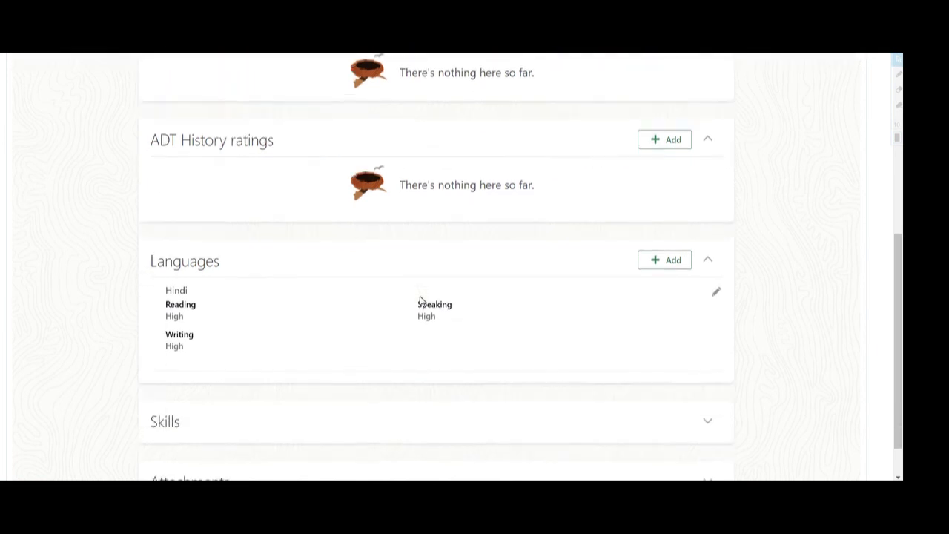
{"action": "left_click_drag", "start_coordinate": [166, 279], "coordinate": [184, 294]}
{"action": "left_click", "coordinate": [174, 307]}
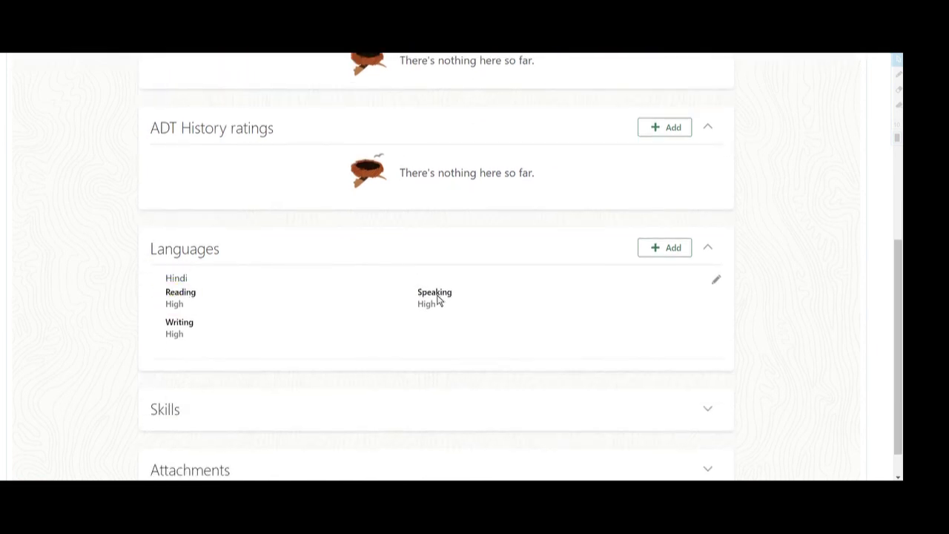
Step: Open the Hindi language entry for editing to inspect its rating and fluency fields, and cancel without saving
{"action": "left_click", "coordinate": [715, 280]}
{"action": "scroll", "coordinate": [779, 313], "scroll_direction": "down", "scroll_amount": 3}
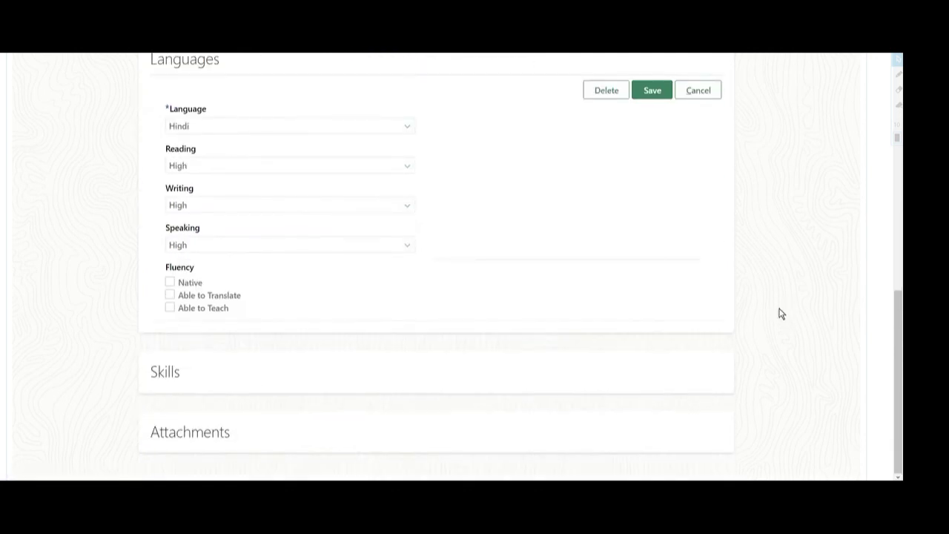
{"action": "left_click", "coordinate": [699, 92]}
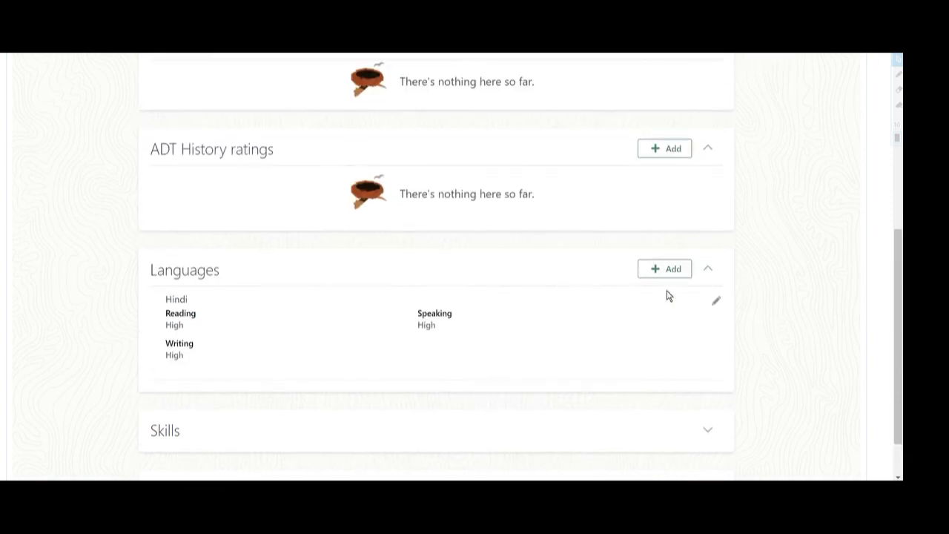
Step: Review which other profile sections can be added to the employee's Skills and Qualifications, without adding any
{"action": "left_click_drag", "start_coordinate": [152, 272], "coordinate": [282, 264]}
{"action": "scroll", "coordinate": [289, 271], "scroll_direction": "up", "scroll_amount": 2}
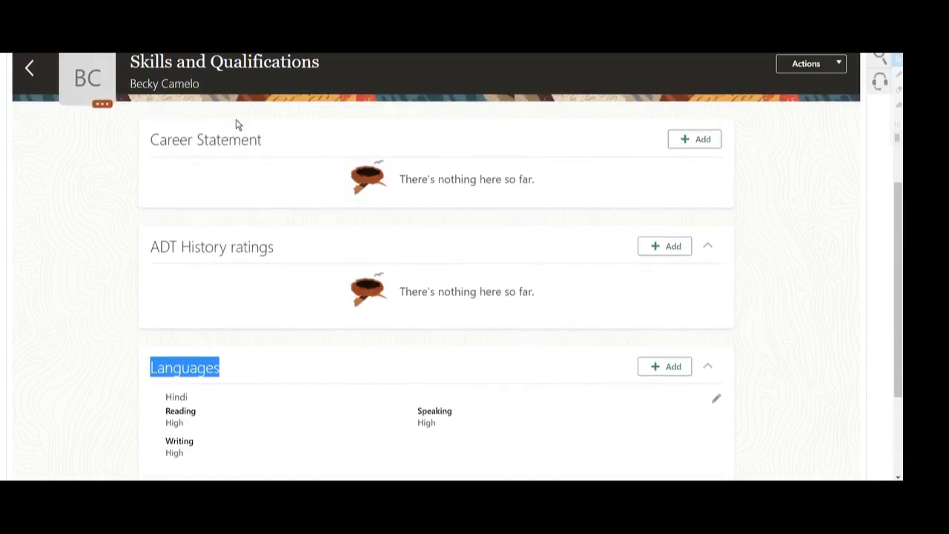
{"action": "left_click", "coordinate": [840, 66]}
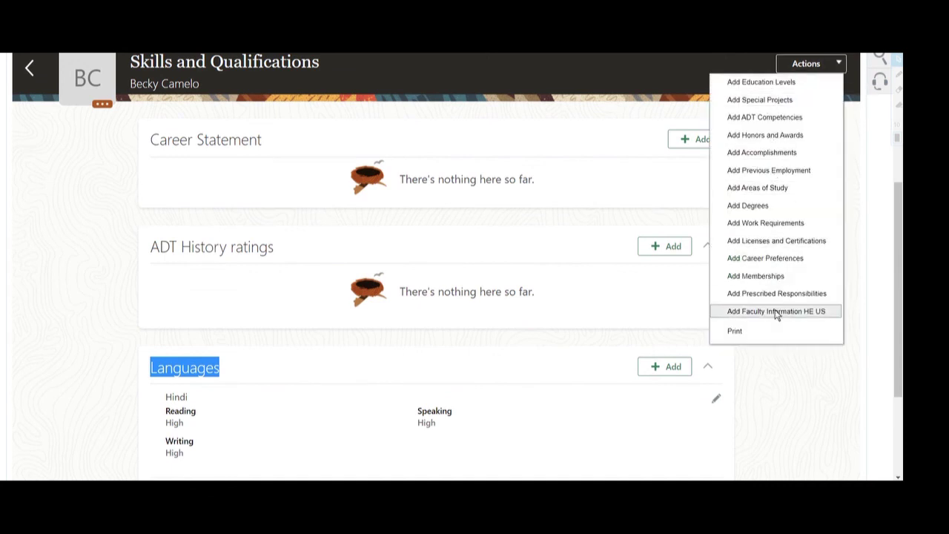
{"action": "left_click", "coordinate": [780, 393]}
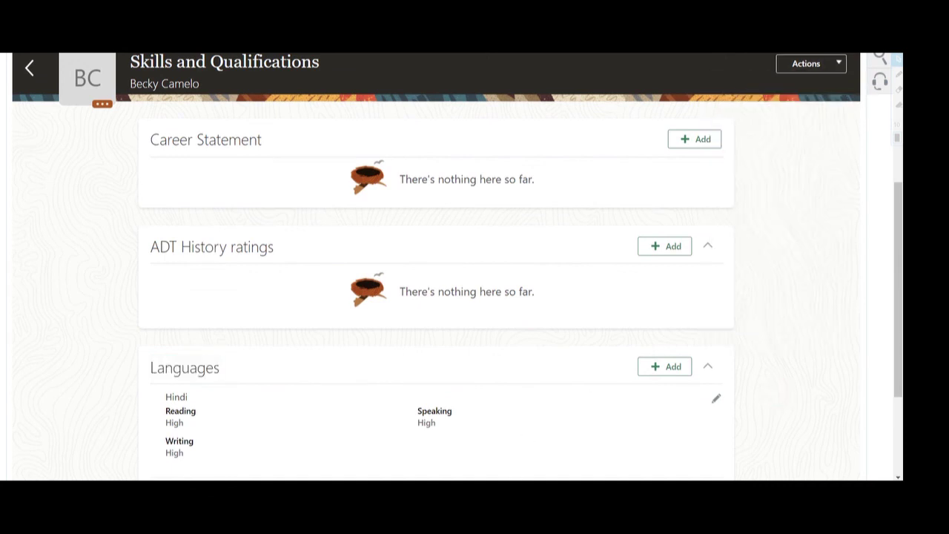